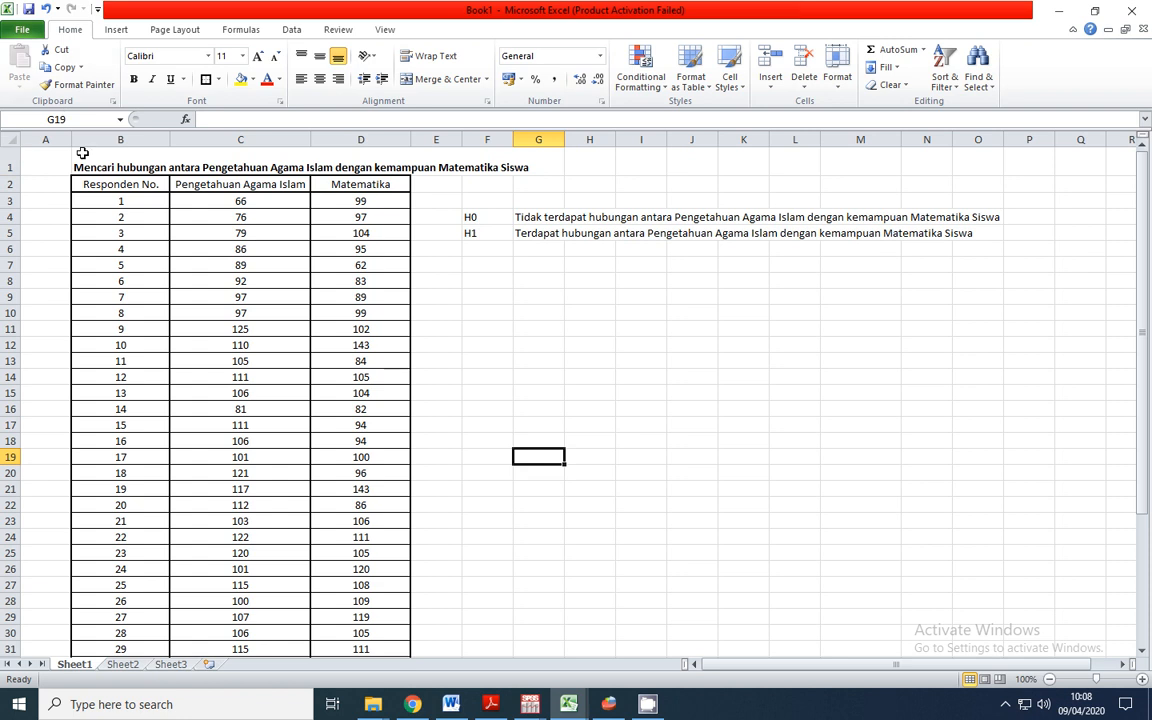
{"action": "left_click", "coordinate": [227, 189]}
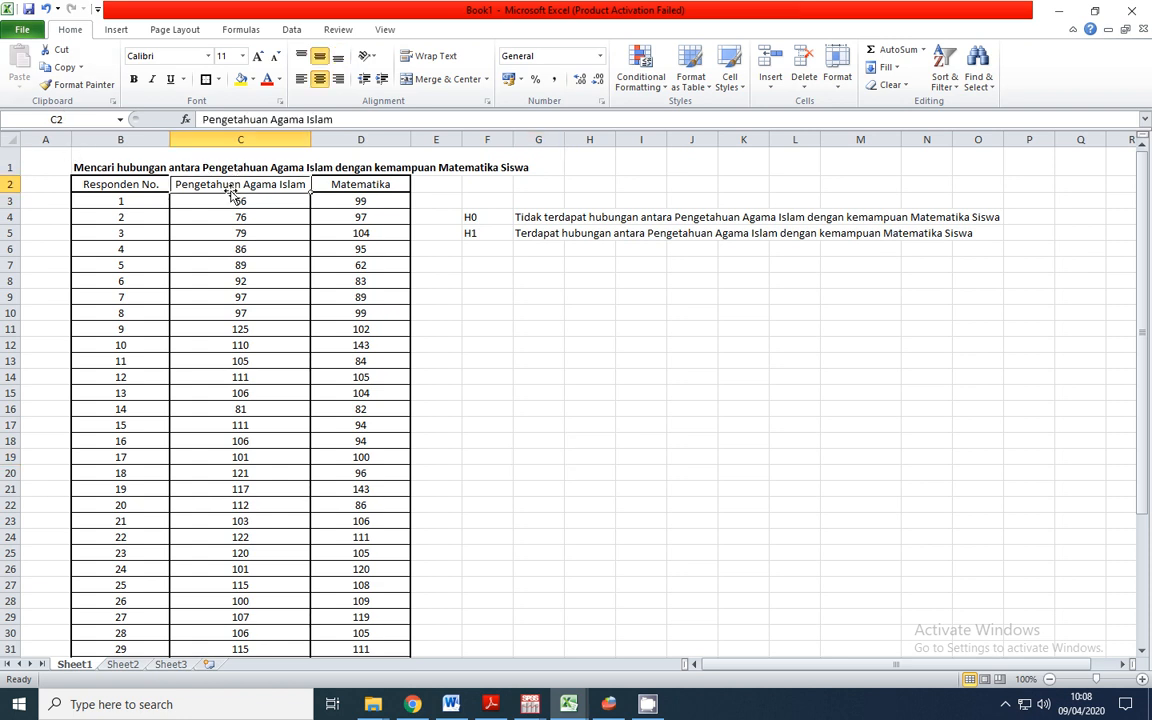
{"action": "left_click", "coordinate": [347, 182]}
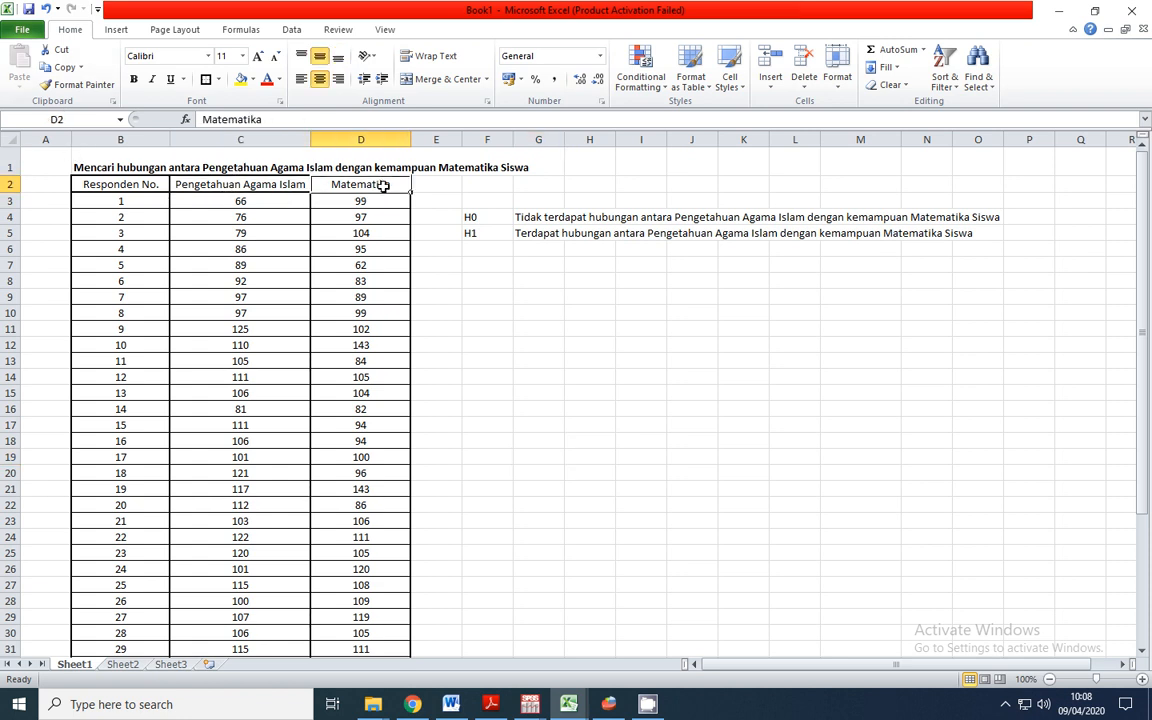
{"action": "left_click", "coordinate": [485, 315]}
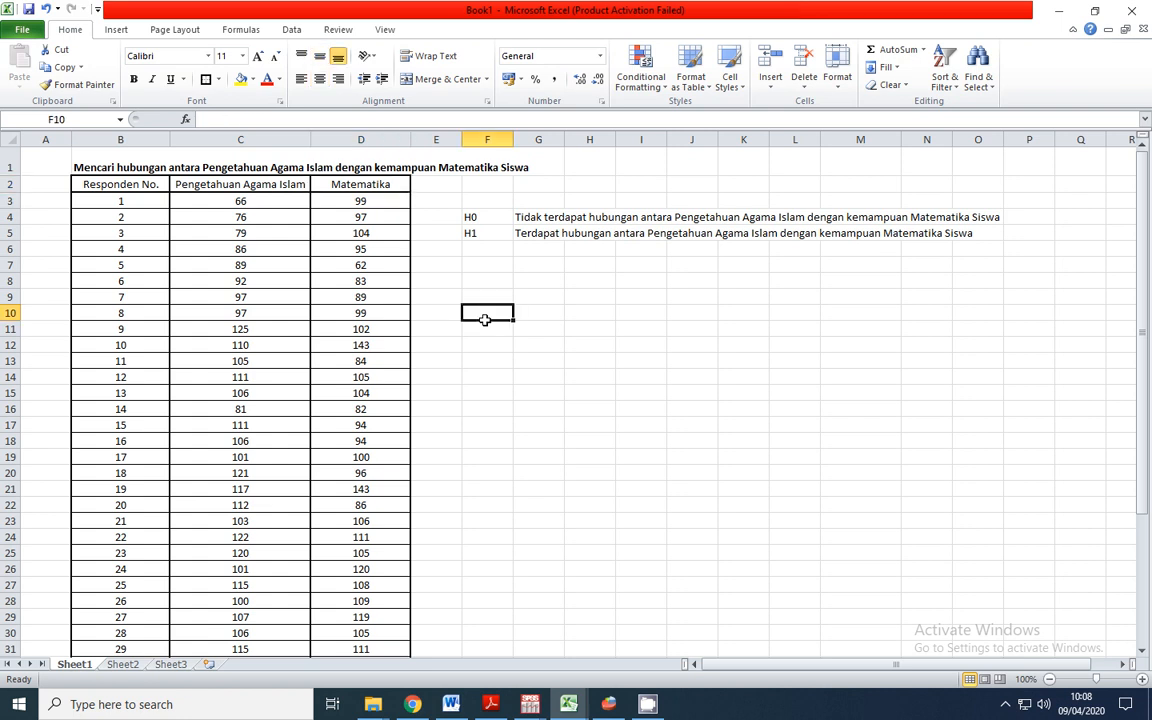
{"action": "left_click_drag", "start_coordinate": [218, 178], "coordinate": [343, 254]}
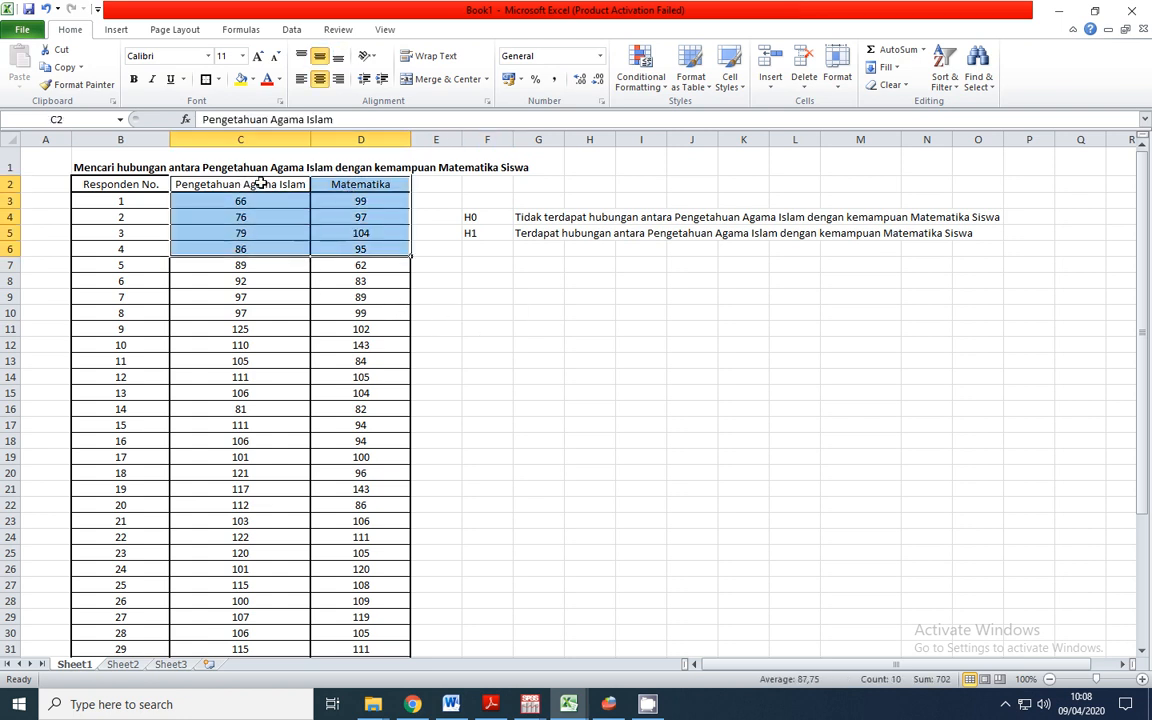
Append "(X)" to the Pengetahuan Agama Islam header in C2 and widen column C to fit it
{"action": "left_click", "coordinate": [230, 188]}
{"action": "left_click", "coordinate": [320, 188]}
{"action": "double_click", "coordinate": [300, 187]}
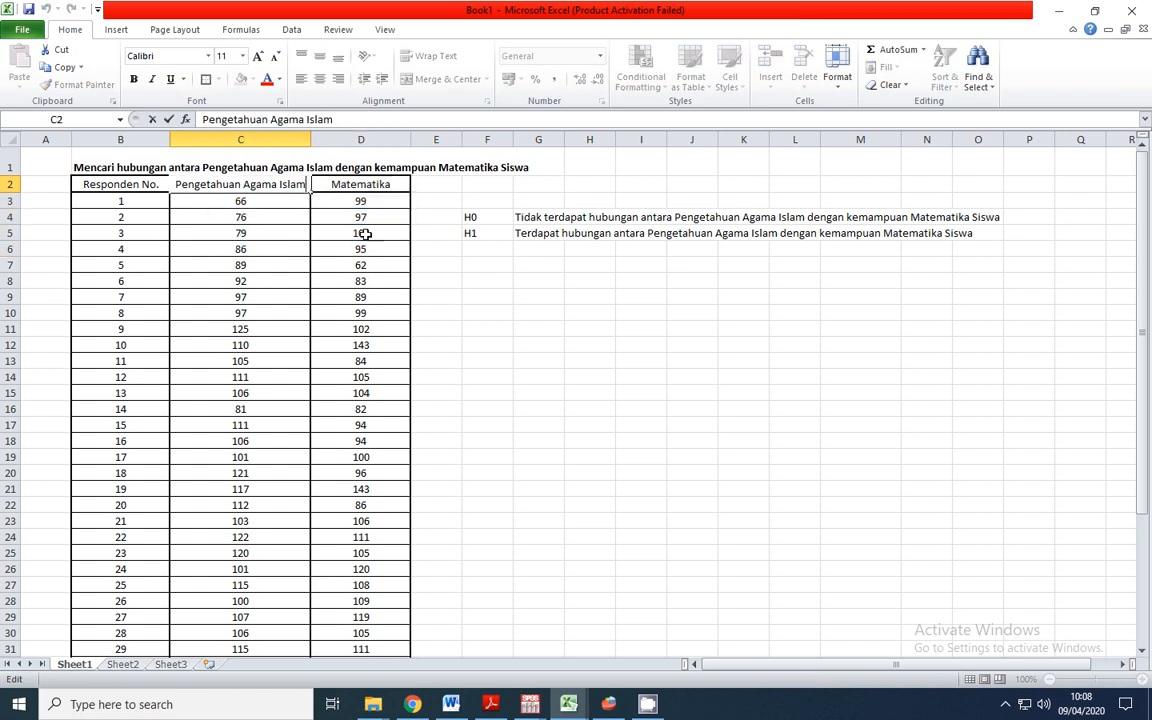
{"action": "type", "text": "(X)"}
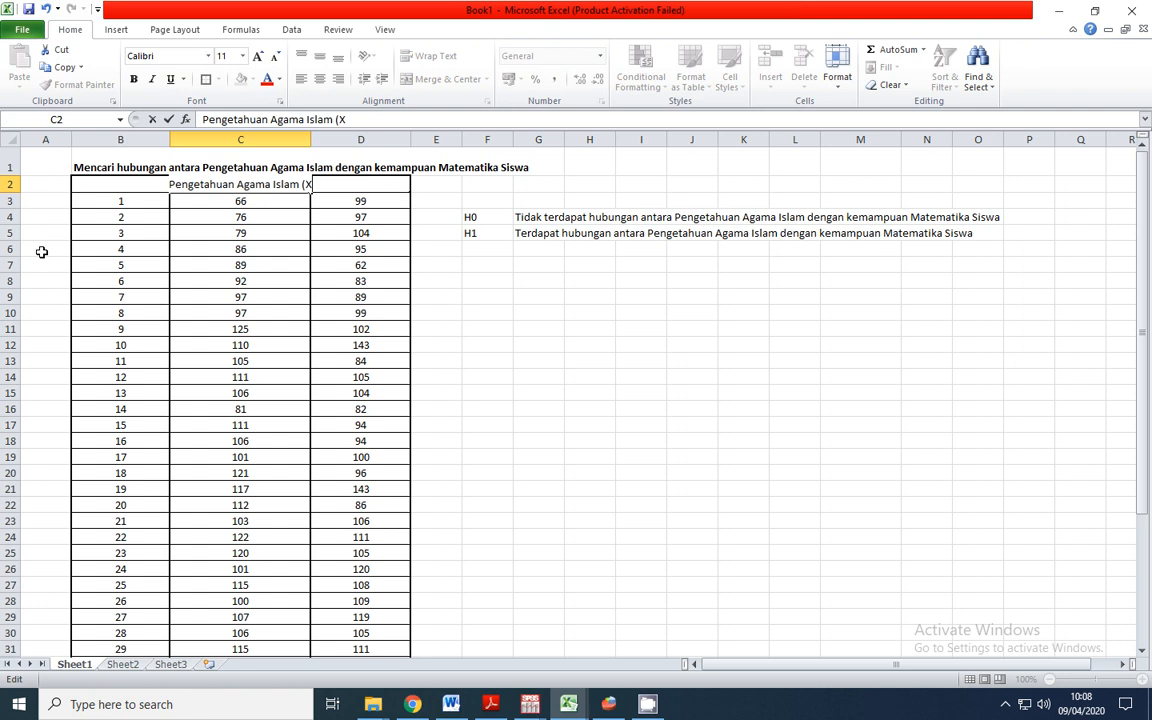
{"action": "key", "text": "Tab"}
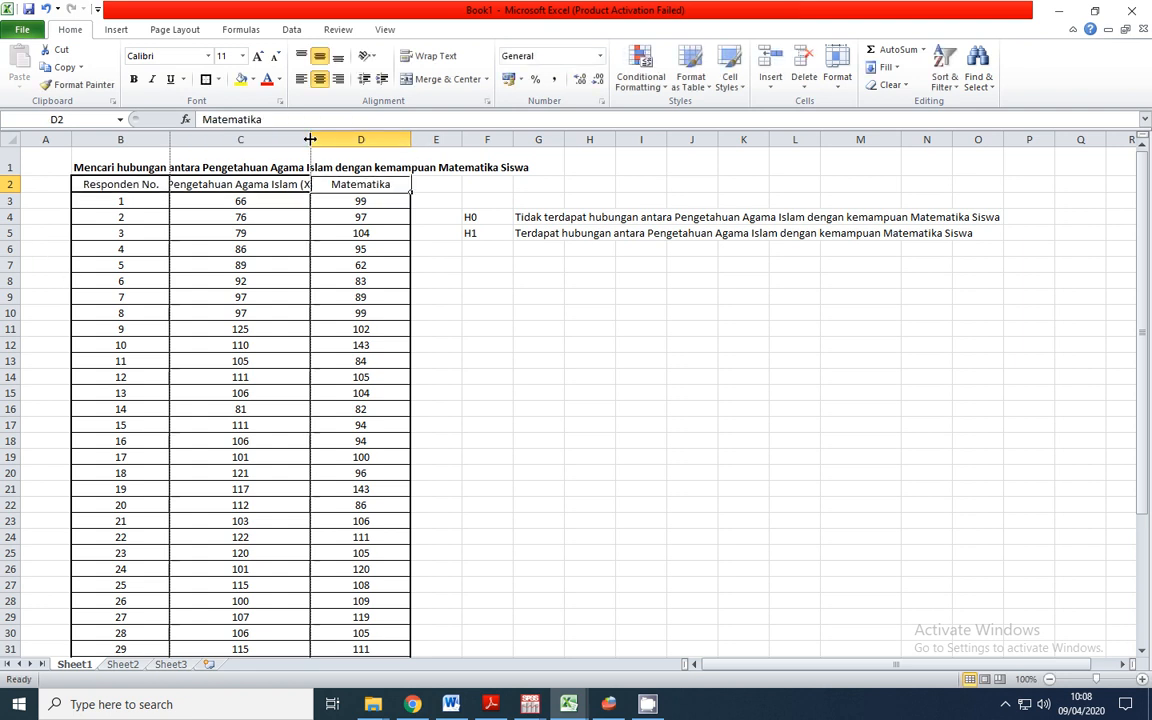
{"action": "left_click_drag", "start_coordinate": [310, 139], "coordinate": [324, 139]}
Append "(Y)" to the Matematika header in D2
{"action": "double_click", "coordinate": [415, 184]}
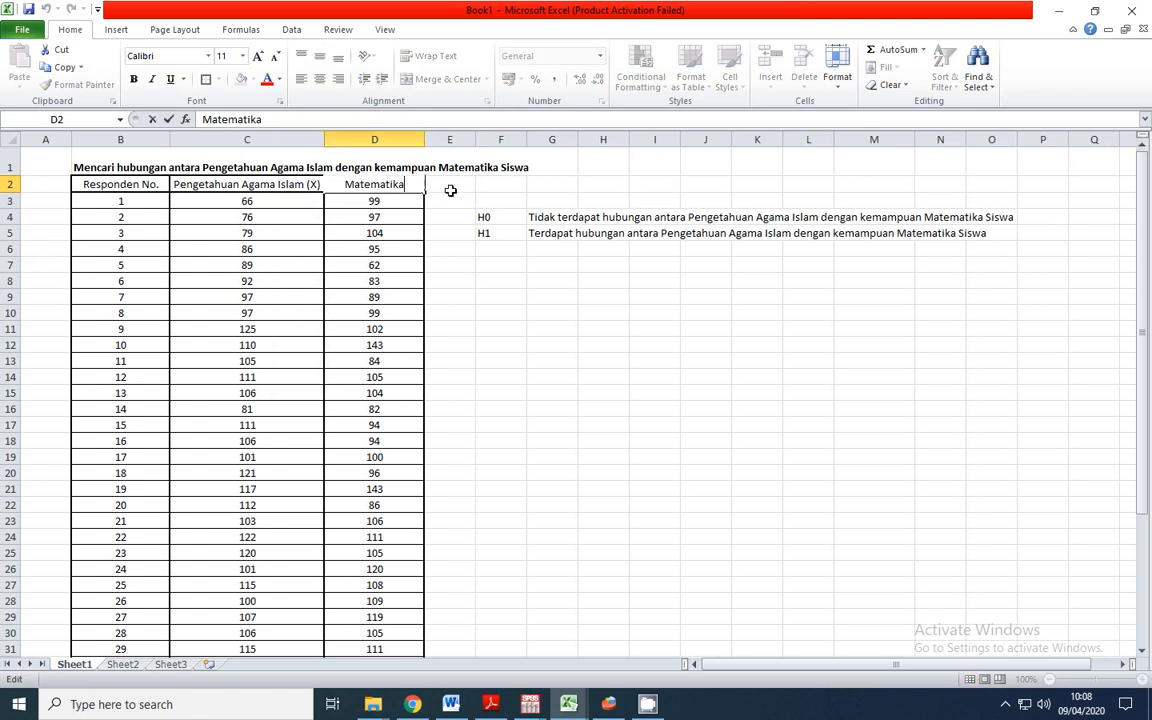
{"action": "type", "text": "(Y)"}
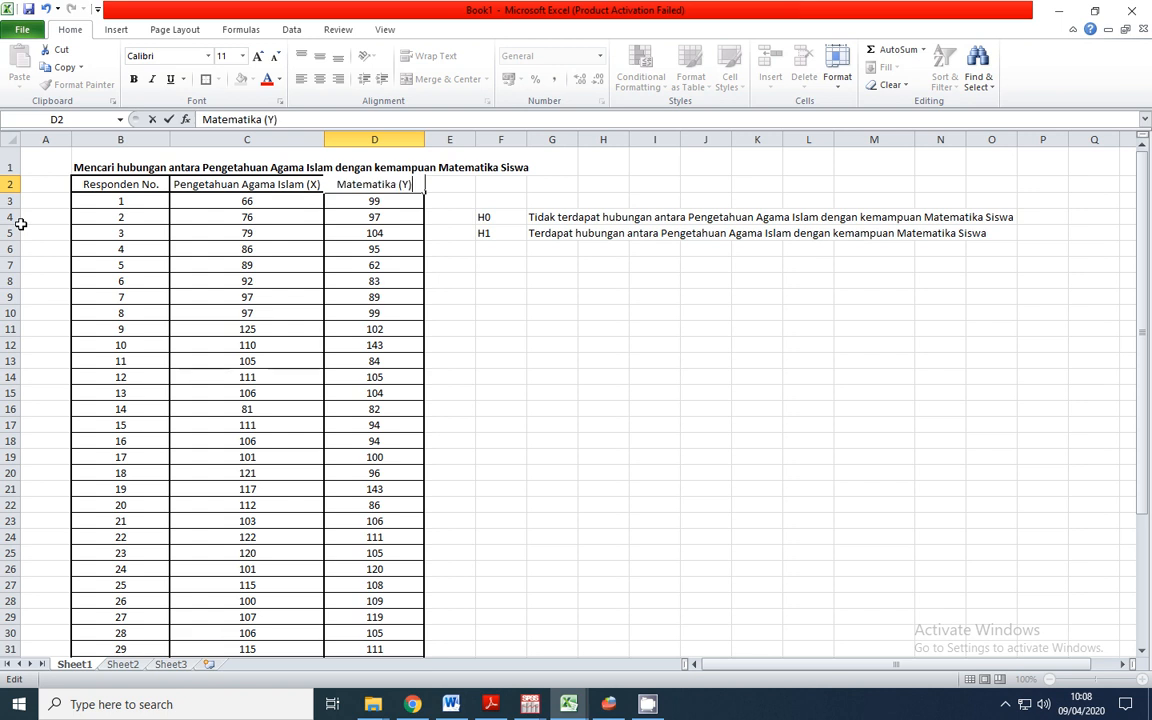
{"action": "key", "text": "Return"}
{"action": "key", "text": "Return"}
{"action": "left_click", "coordinate": [556, 349]}
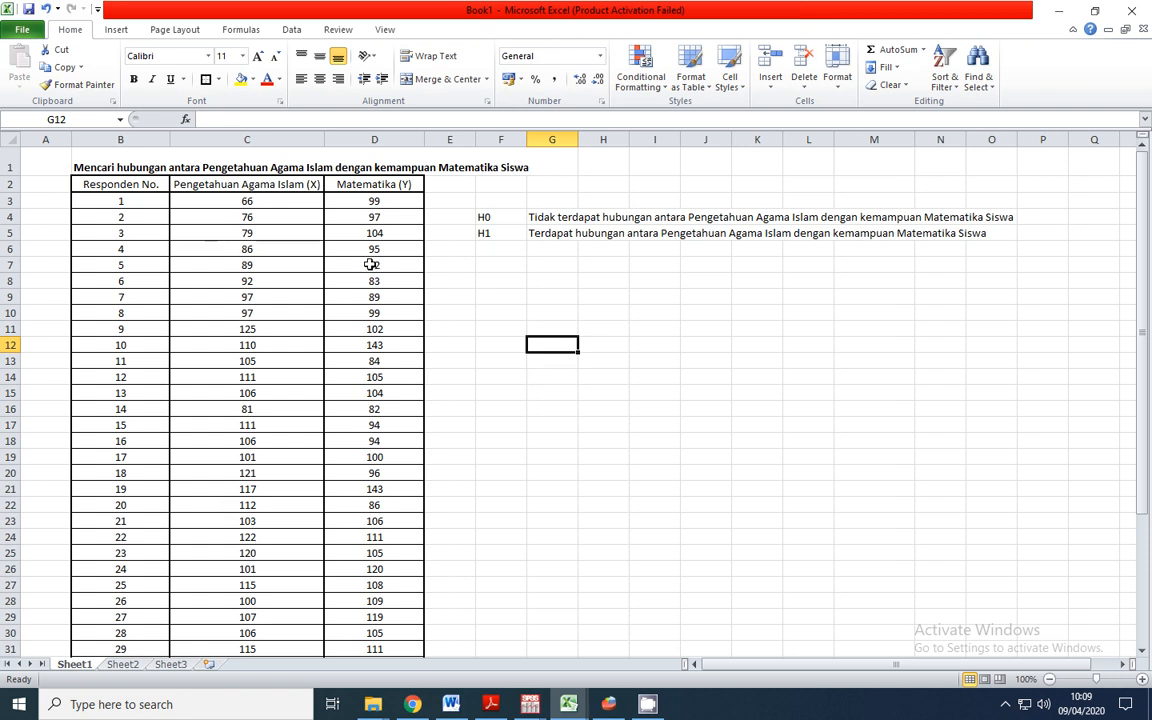
Examine the H0 and H1 hypothesis statements beside the data table
{"action": "left_click", "coordinate": [504, 218]}
{"action": "left_click", "coordinate": [504, 234]}
{"action": "left_click", "coordinate": [505, 217]}
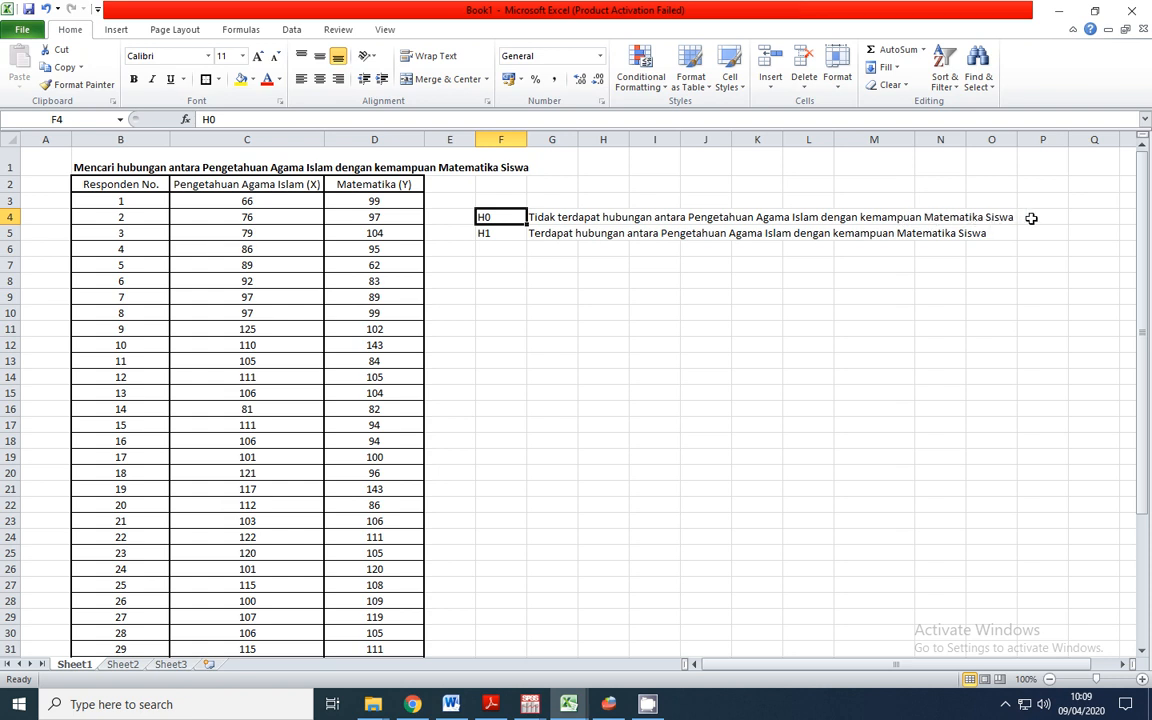
{"action": "left_click", "coordinate": [491, 234]}
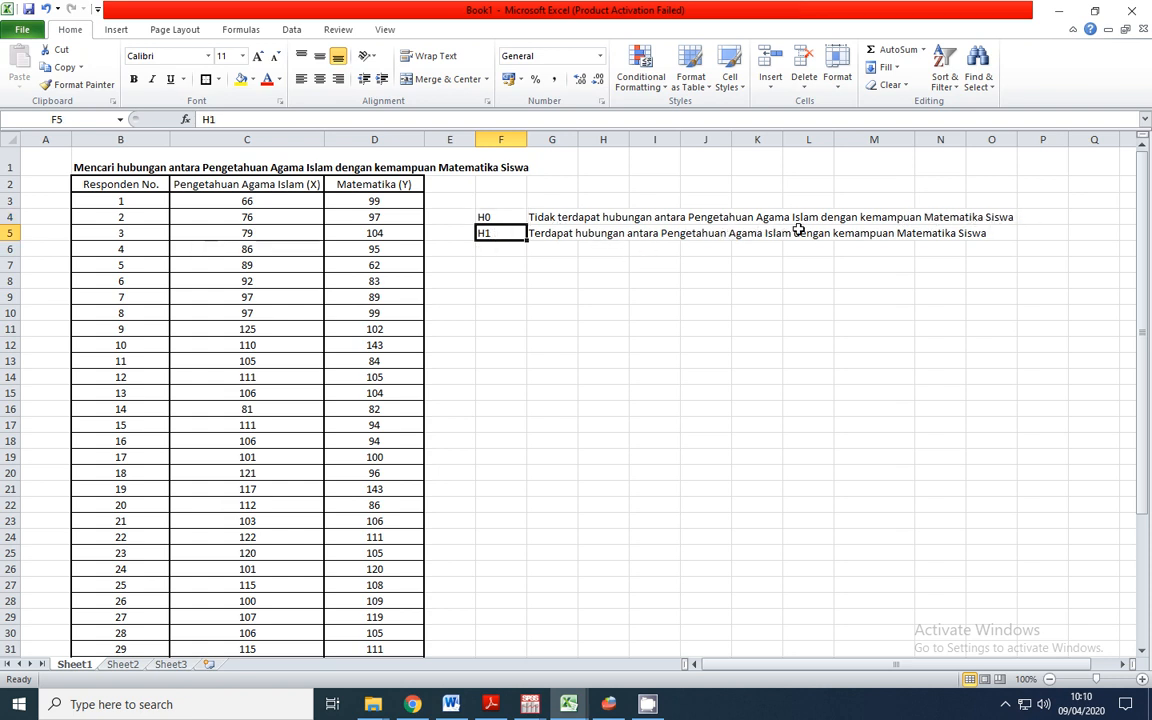
{"action": "left_click", "coordinate": [990, 233]}
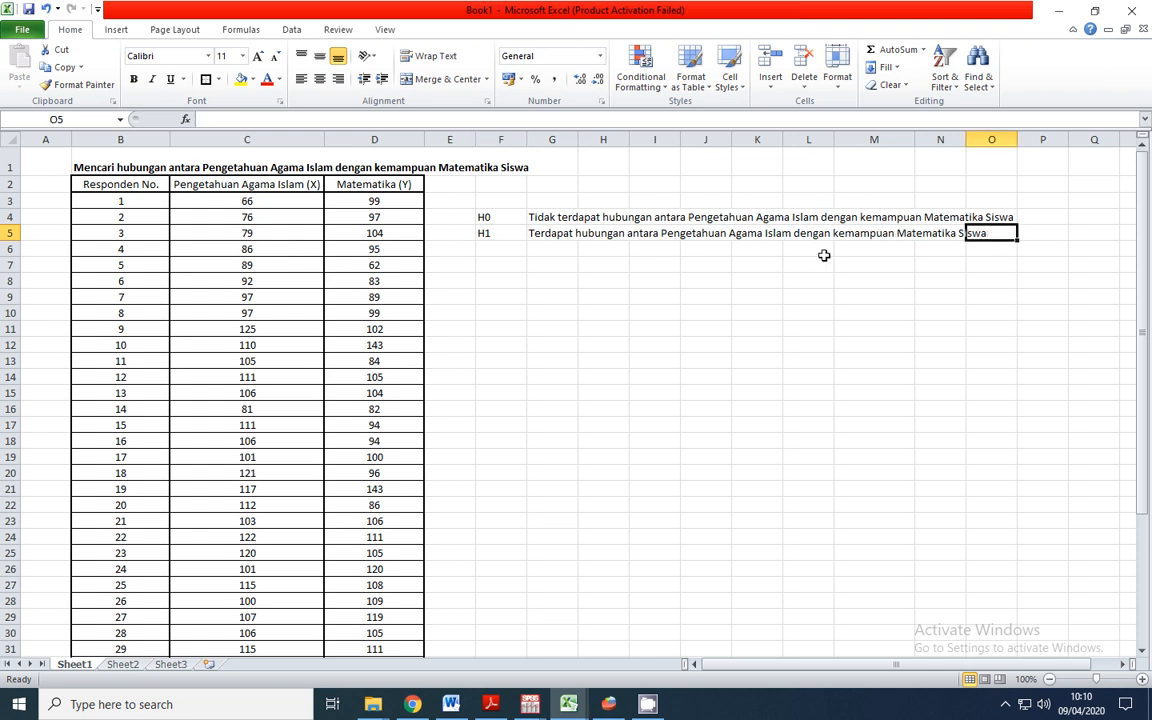
{"action": "left_click", "coordinate": [506, 237]}
{"action": "left_click", "coordinate": [511, 219]}
{"action": "left_click", "coordinate": [513, 231]}
{"action": "left_click", "coordinate": [509, 222]}
{"action": "left_click", "coordinate": [508, 234]}
{"action": "left_click", "coordinate": [506, 221]}
{"action": "left_click", "coordinate": [509, 236]}
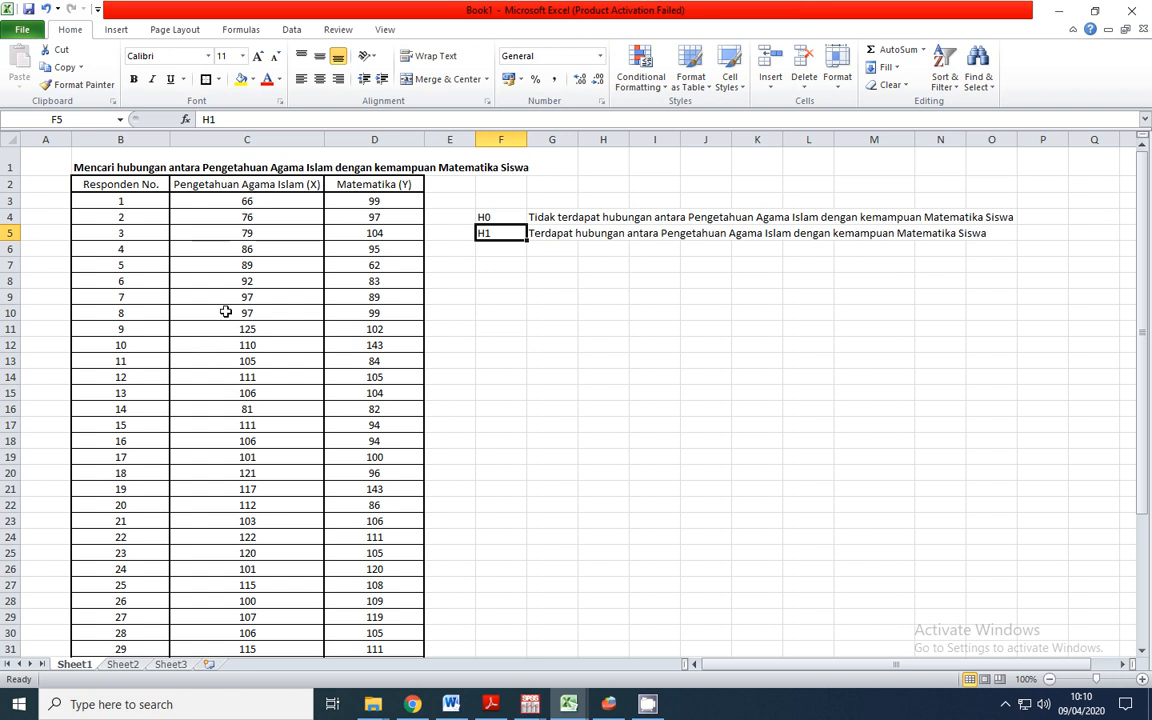
Copy the scores of all 40 respondents for both variables, cells C3:D42, without the headers
{"action": "left_click", "coordinate": [245, 201]}
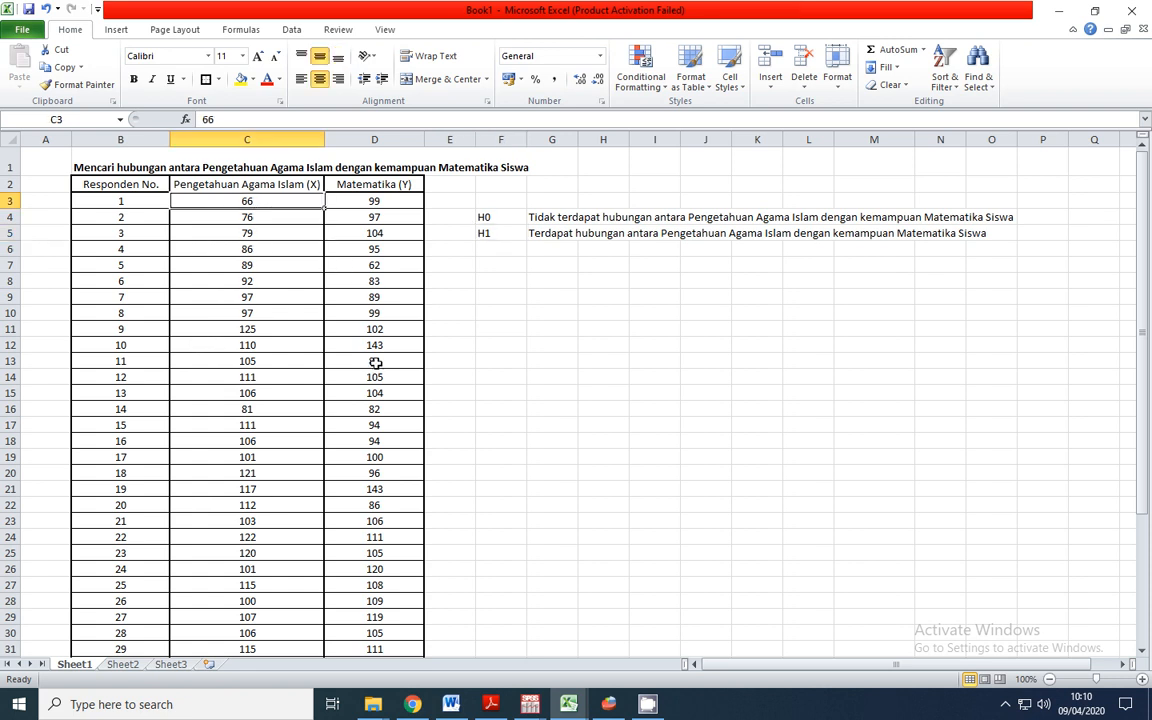
{"action": "scroll", "coordinate": [375, 303], "scroll_direction": "down", "scroll_amount": 7}
{"action": "left_click", "coordinate": [383, 477], "text": "shift"}
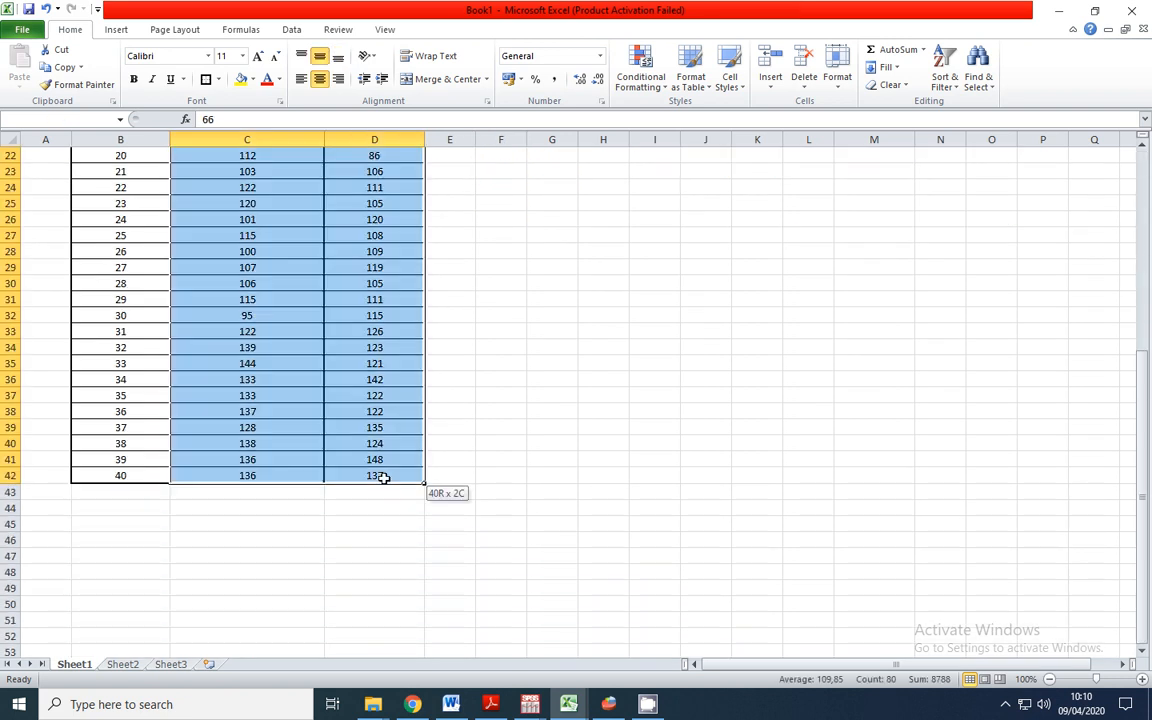
{"action": "key", "text": "ctrl+c"}
{"action": "scroll", "coordinate": [519, 483], "scroll_direction": "up", "scroll_amount": 7}
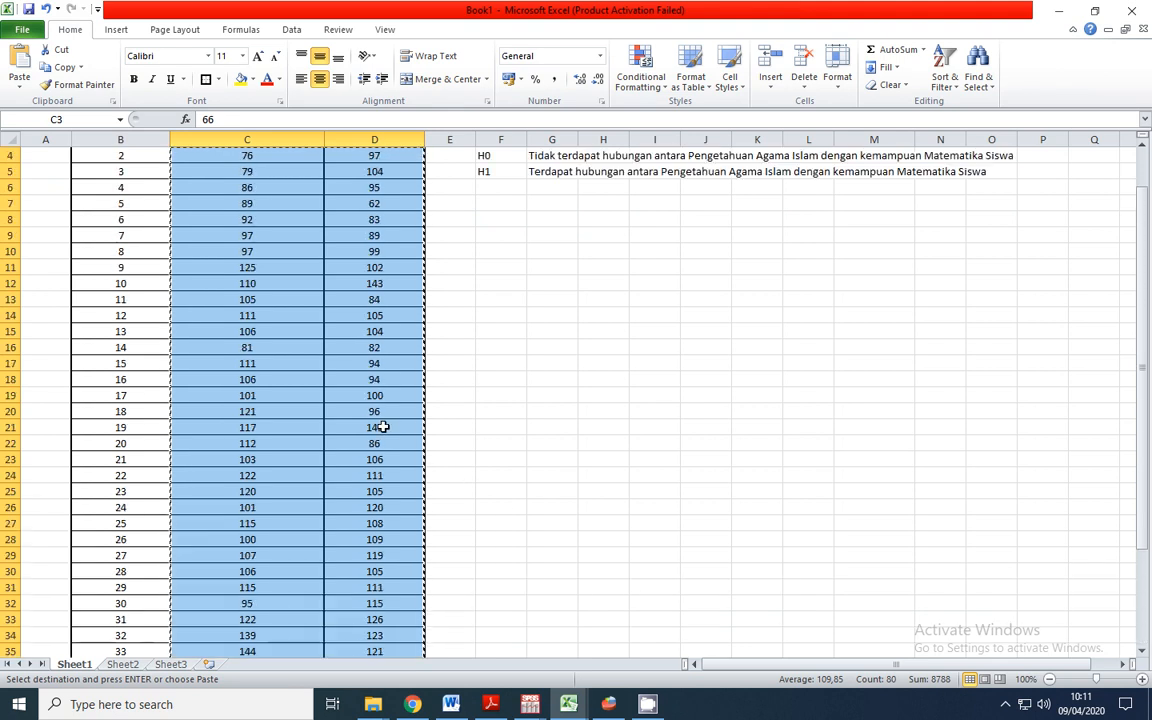
{"action": "scroll", "coordinate": [357, 411], "scroll_direction": "down", "scroll_amount": 4}
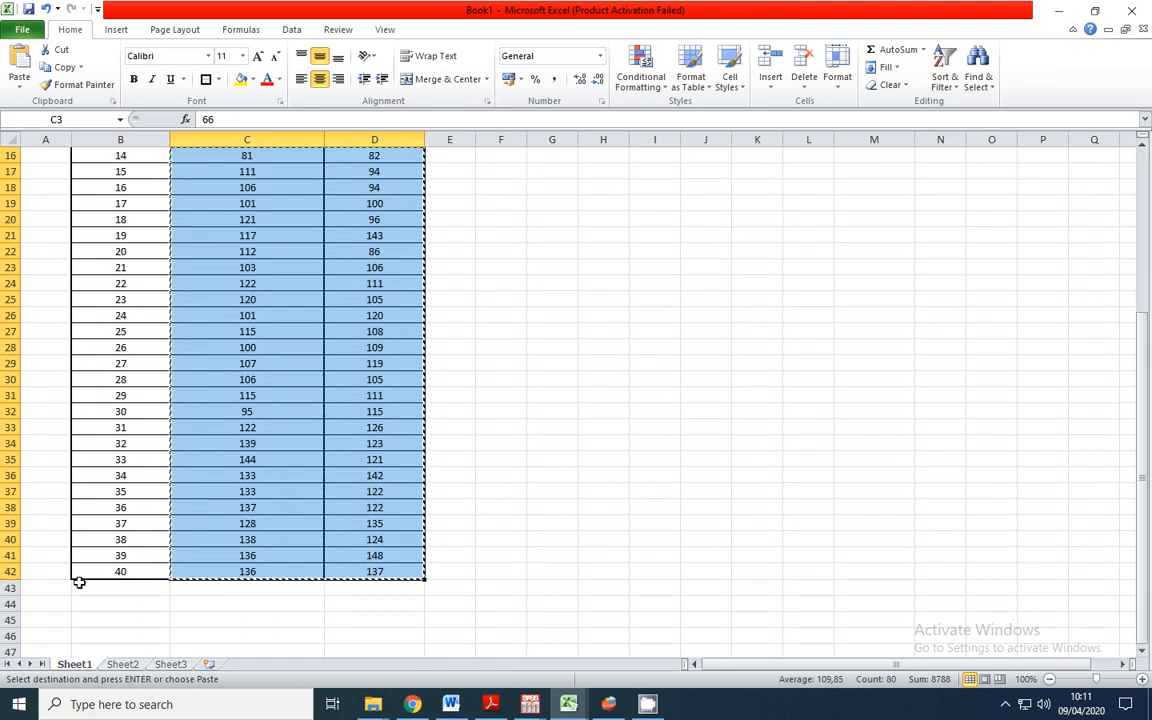
{"action": "scroll", "coordinate": [227, 507], "scroll_direction": "up", "scroll_amount": 4}
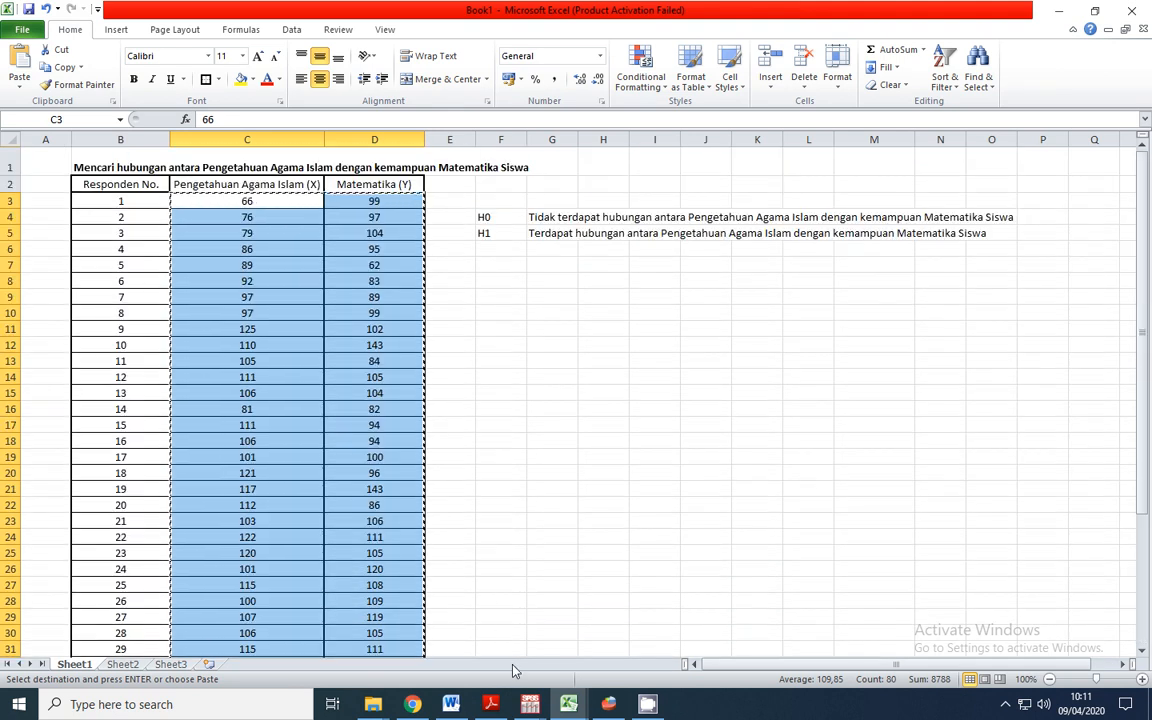
Switch to PSPPIRE and name the first variable X in the variable definitions
{"action": "left_click", "coordinate": [612, 703]}
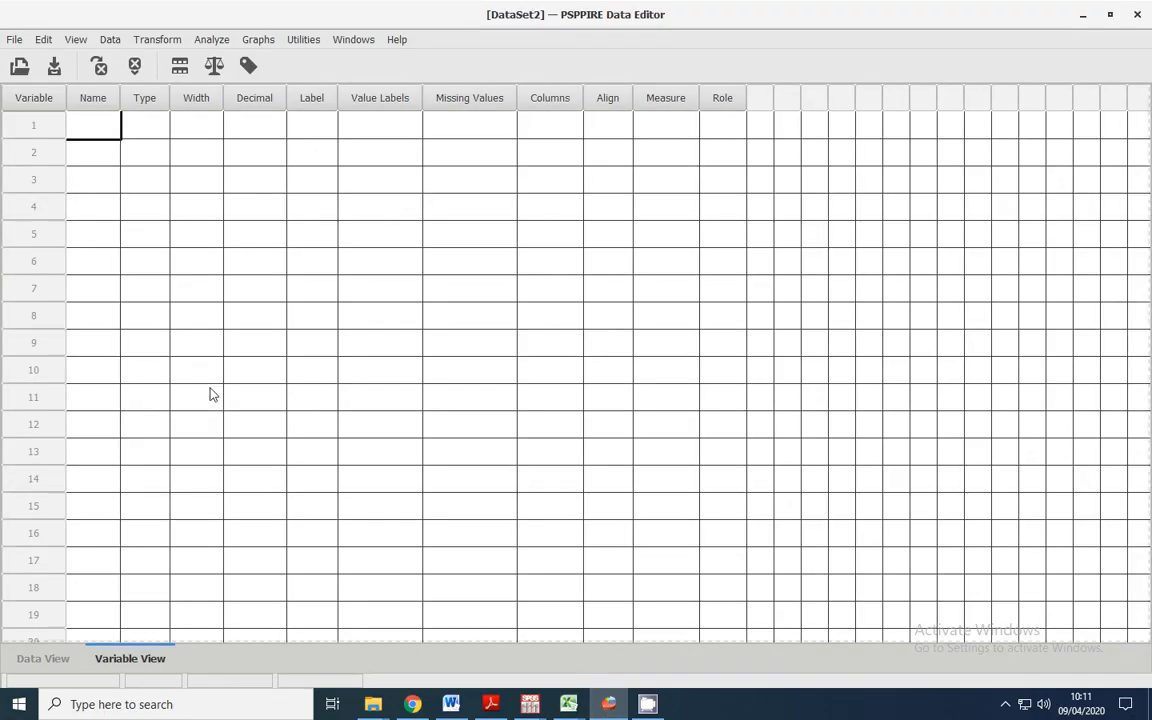
{"action": "left_click", "coordinate": [55, 660]}
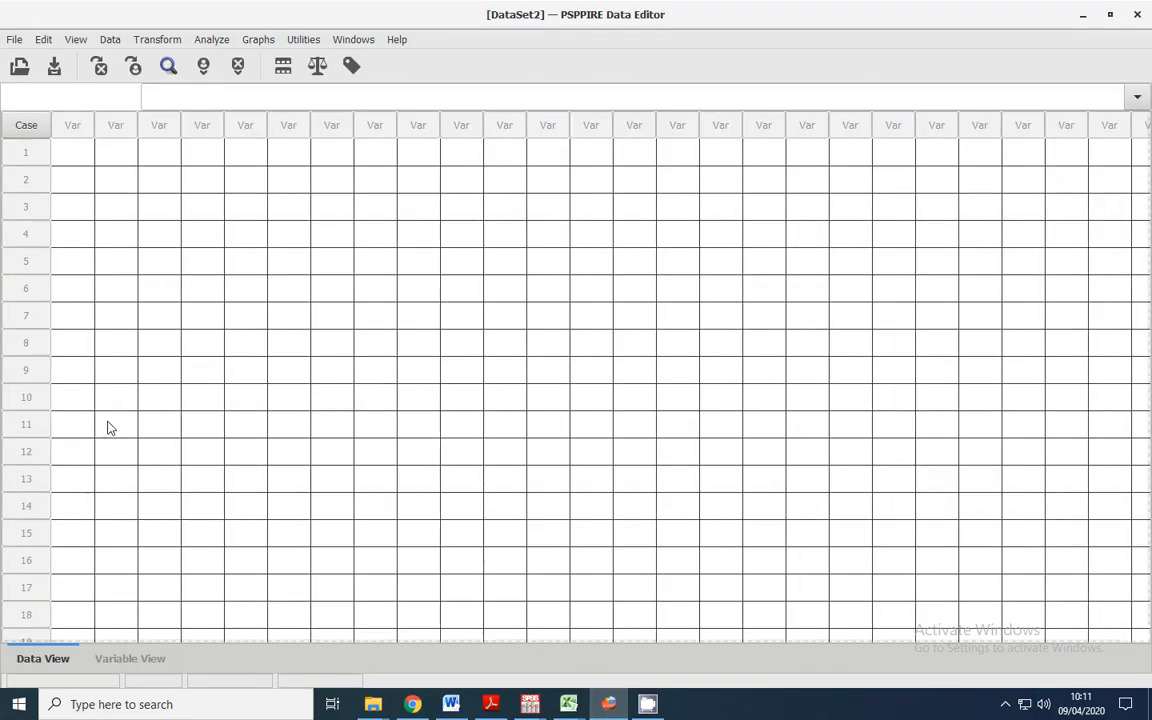
{"action": "left_click", "coordinate": [150, 660]}
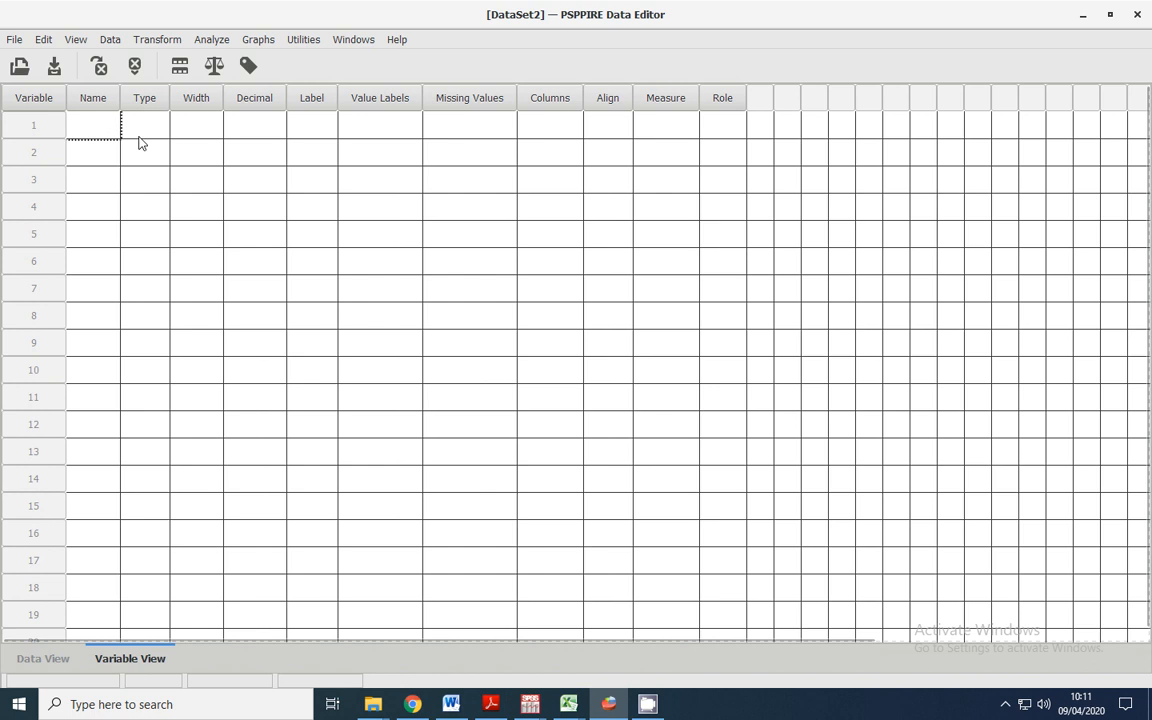
{"action": "left_click", "coordinate": [188, 128]}
{"action": "left_click", "coordinate": [88, 135]}
{"action": "type", "text": "x"}
Set the label of variable X to "Pengetahuan Agama Islam"
{"action": "key", "text": "Tab"}
{"action": "key", "text": "Tab"}
{"action": "key", "text": "Tab"}
{"action": "key", "text": "Tab"}
{"action": "type", "text": "Pengalaman Agama"}
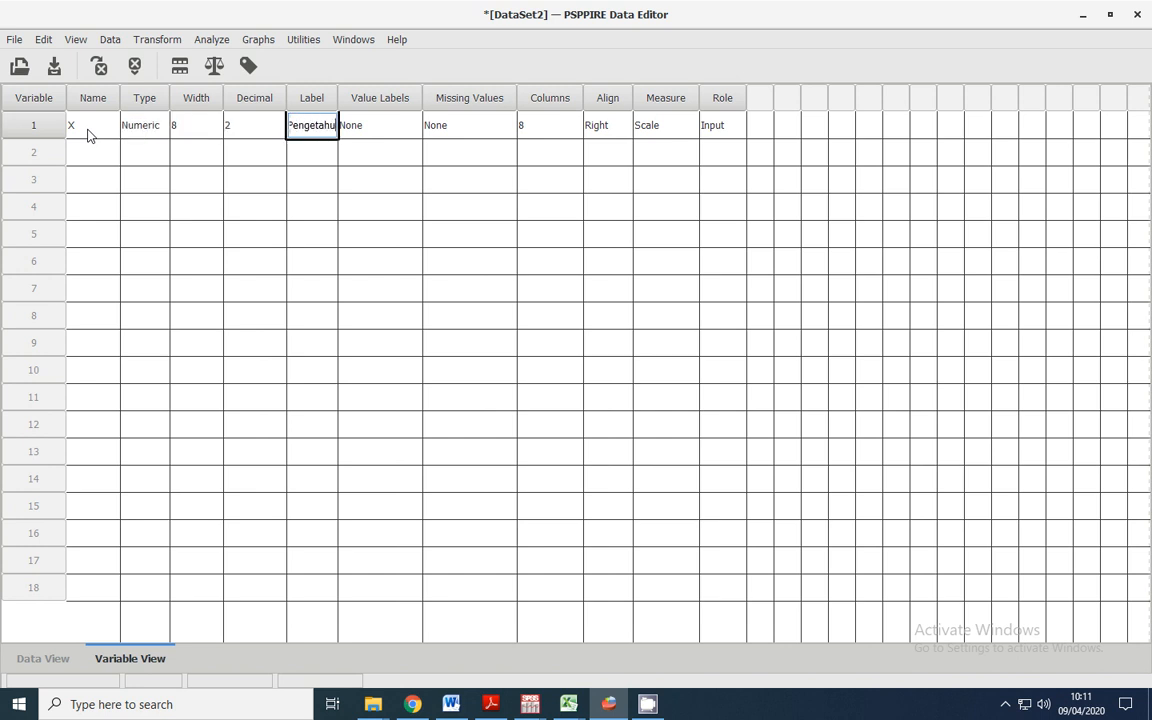
{"action": "type", "text": " Islam"}
{"action": "key", "text": "Tab"}
Define a second variable named Y with the label "Matematika"
{"action": "left_click", "coordinate": [77, 155]}
{"action": "type", "text": "Y"}
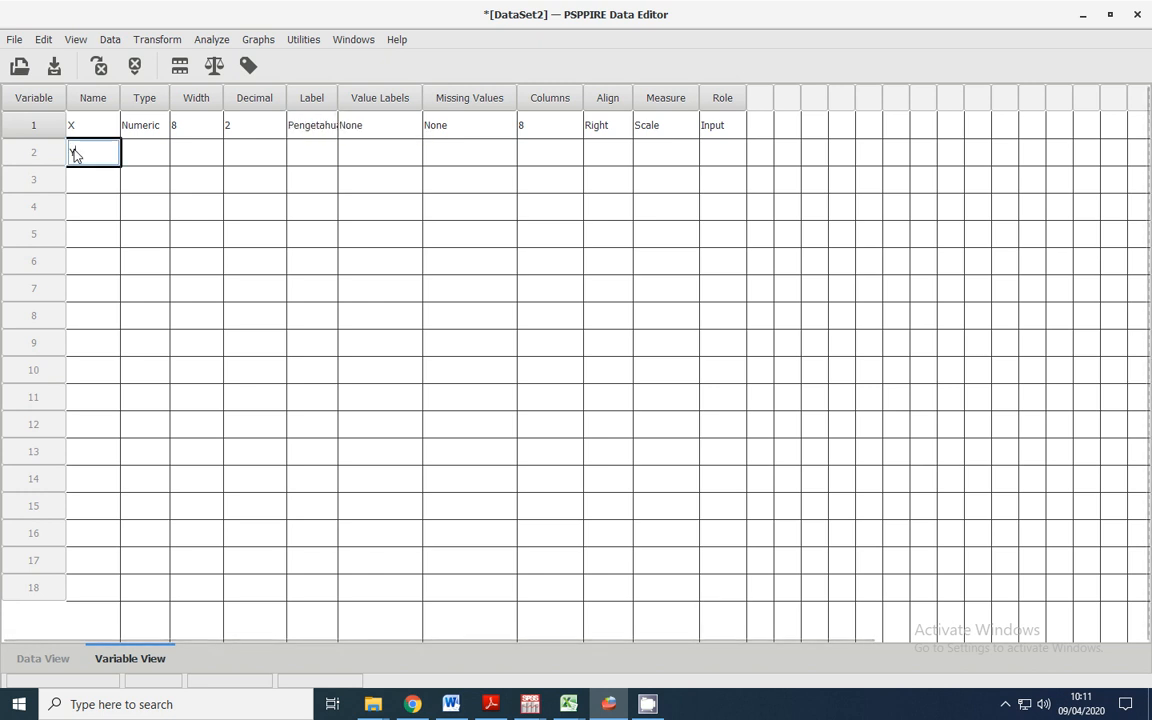
{"action": "key", "text": "Tab"}
{"action": "key", "text": "Tab"}
{"action": "key", "text": "Tab"}
{"action": "key", "text": "Tab"}
{"action": "type", "text": "Matematika"}
{"action": "key", "text": "Tab"}
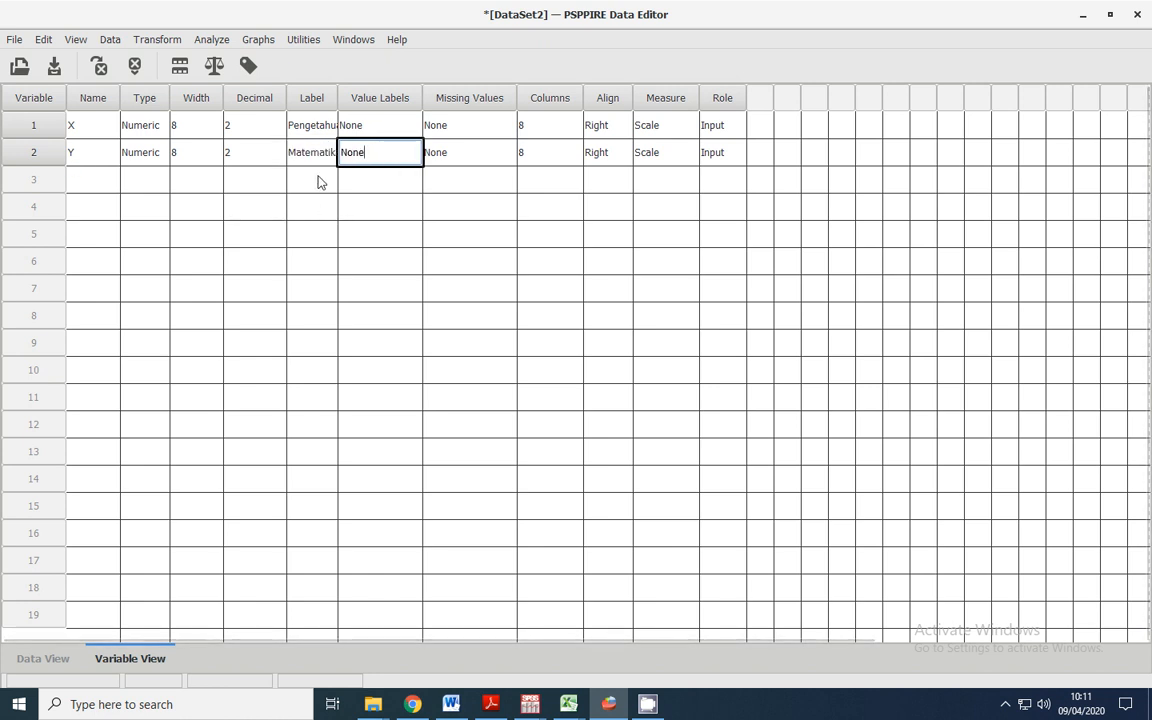
{"action": "key", "text": "Tab"}
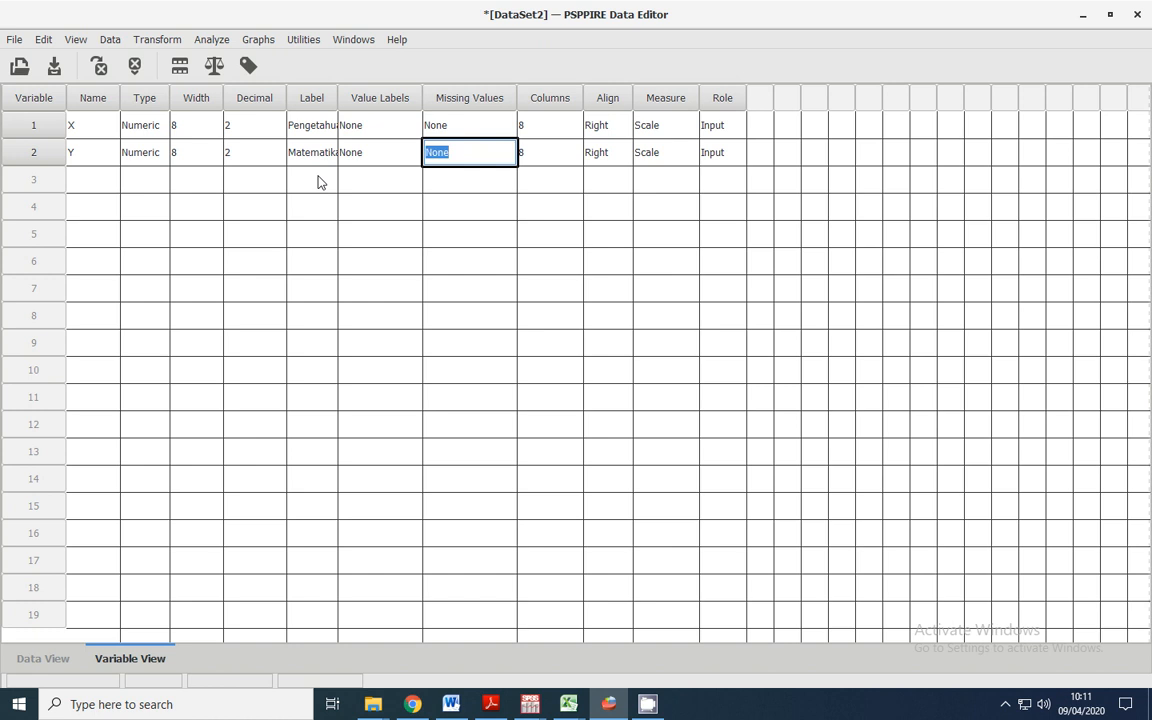
Paste the copied scores into the X and Y data columns, starting at case 1
{"action": "left_click", "coordinate": [53, 660]}
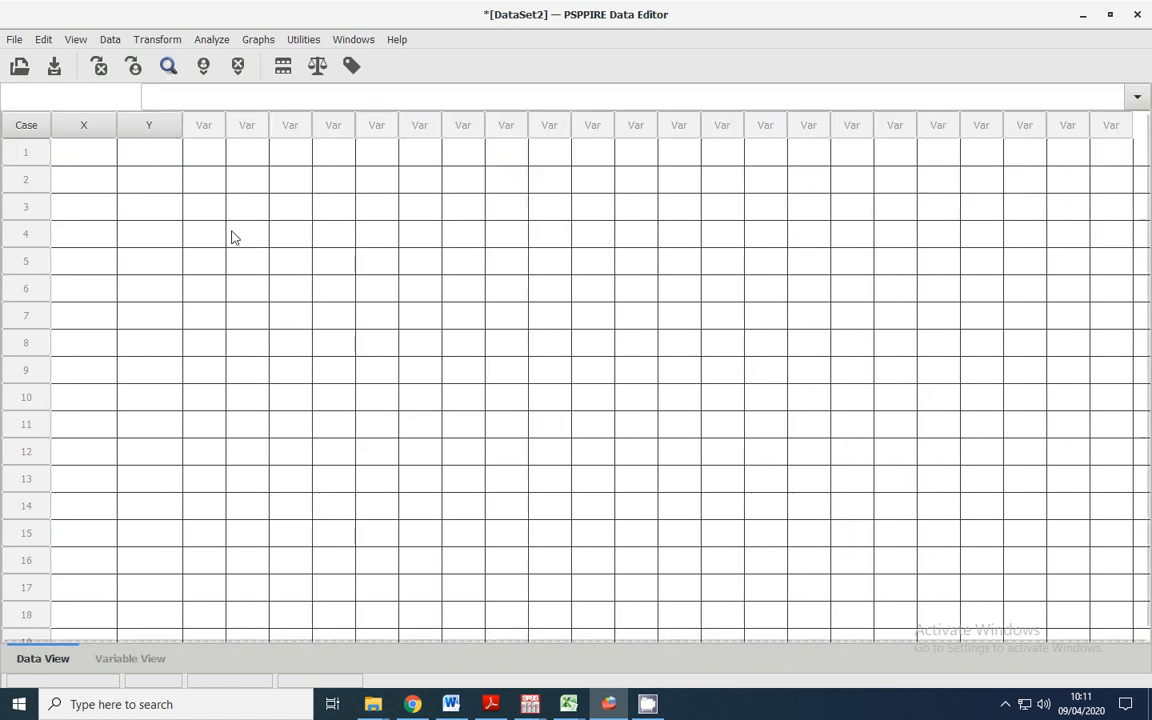
{"action": "left_click", "coordinate": [76, 153]}
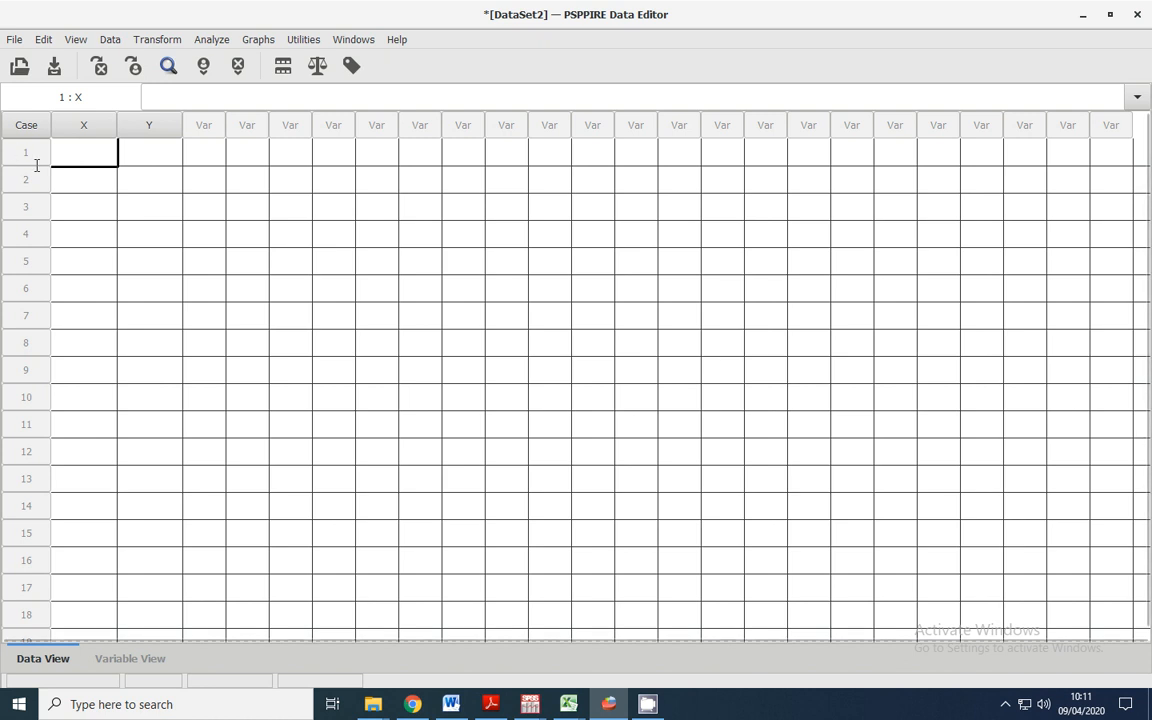
{"action": "key", "text": "ctrl+v"}
{"action": "scroll", "coordinate": [88, 370], "scroll_direction": "down", "scroll_amount": 8}
{"action": "scroll", "coordinate": [88, 370], "scroll_direction": "down", "scroll_amount": 2}
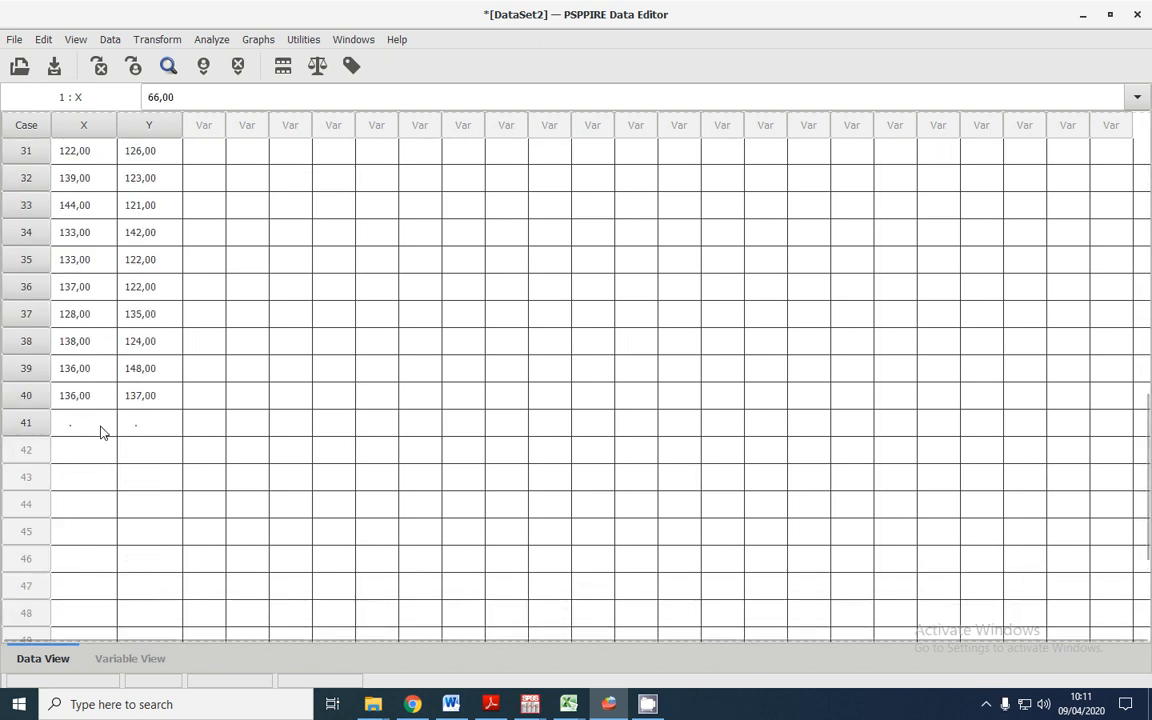
Clear the empty case 41 below the pasted data
{"action": "left_click", "coordinate": [33, 425]}
{"action": "right_click", "coordinate": [33, 425]}
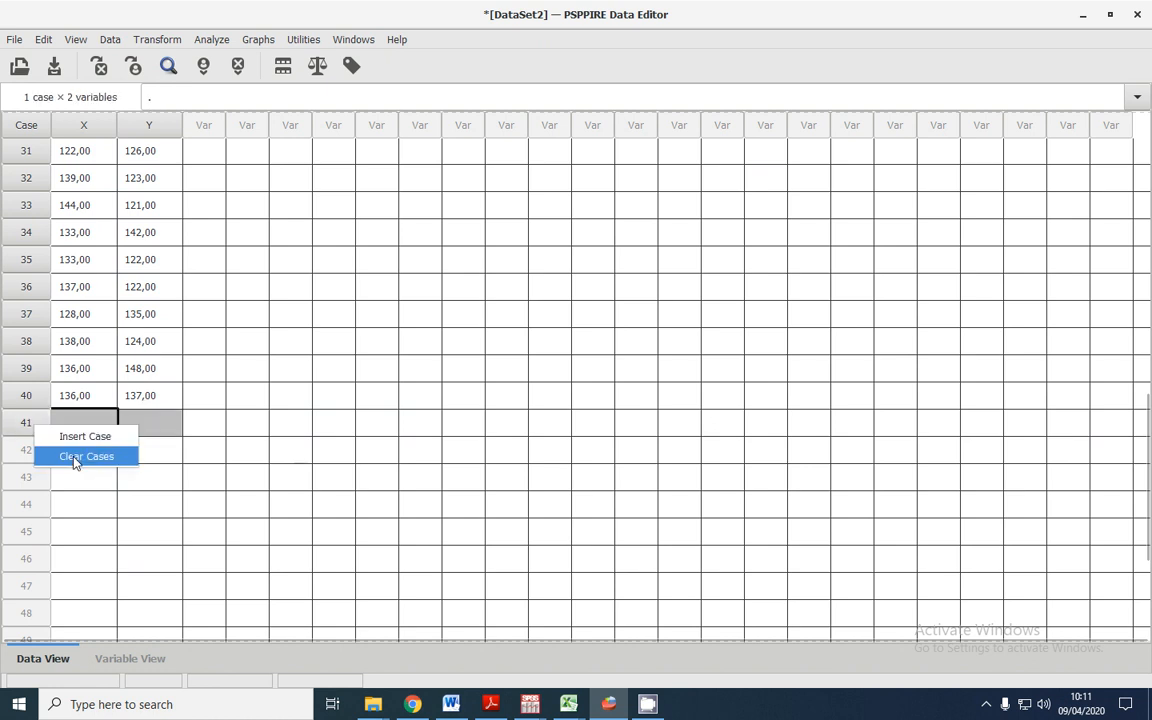
{"action": "left_click", "coordinate": [21, 427]}
{"action": "right_click", "coordinate": [19, 422]}
{"action": "left_click", "coordinate": [53, 454]}
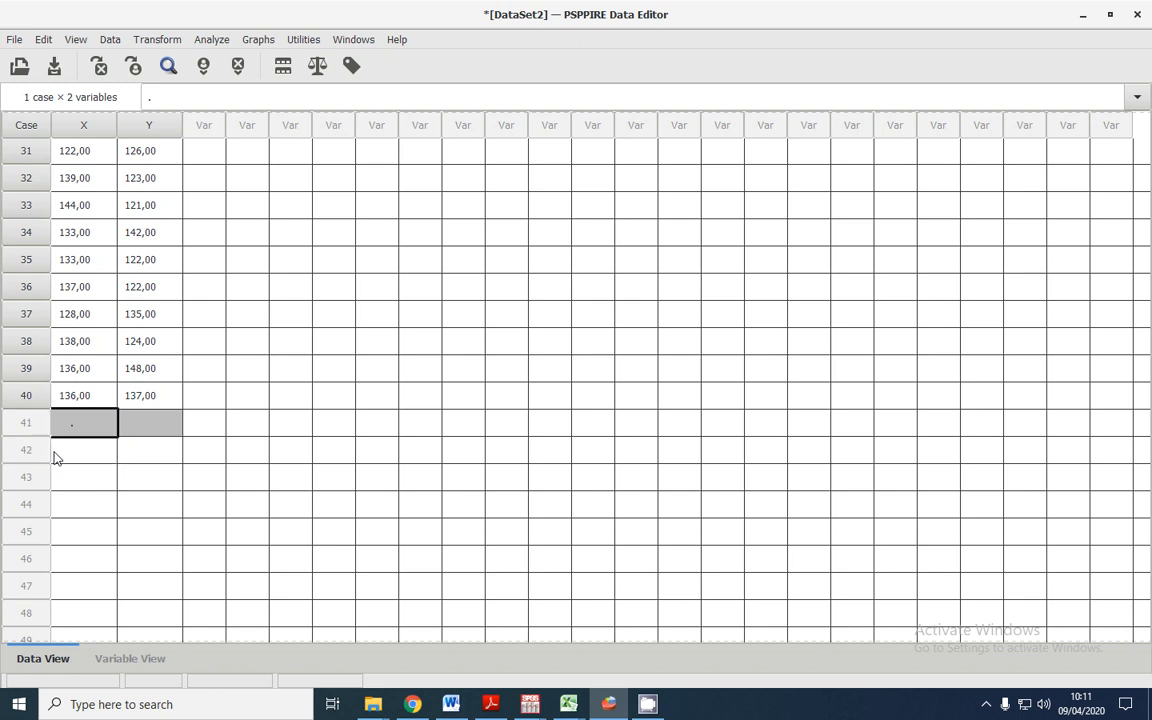
{"action": "left_click", "coordinate": [158, 388]}
{"action": "scroll", "coordinate": [185, 378], "scroll_direction": "up", "scroll_amount": 10}
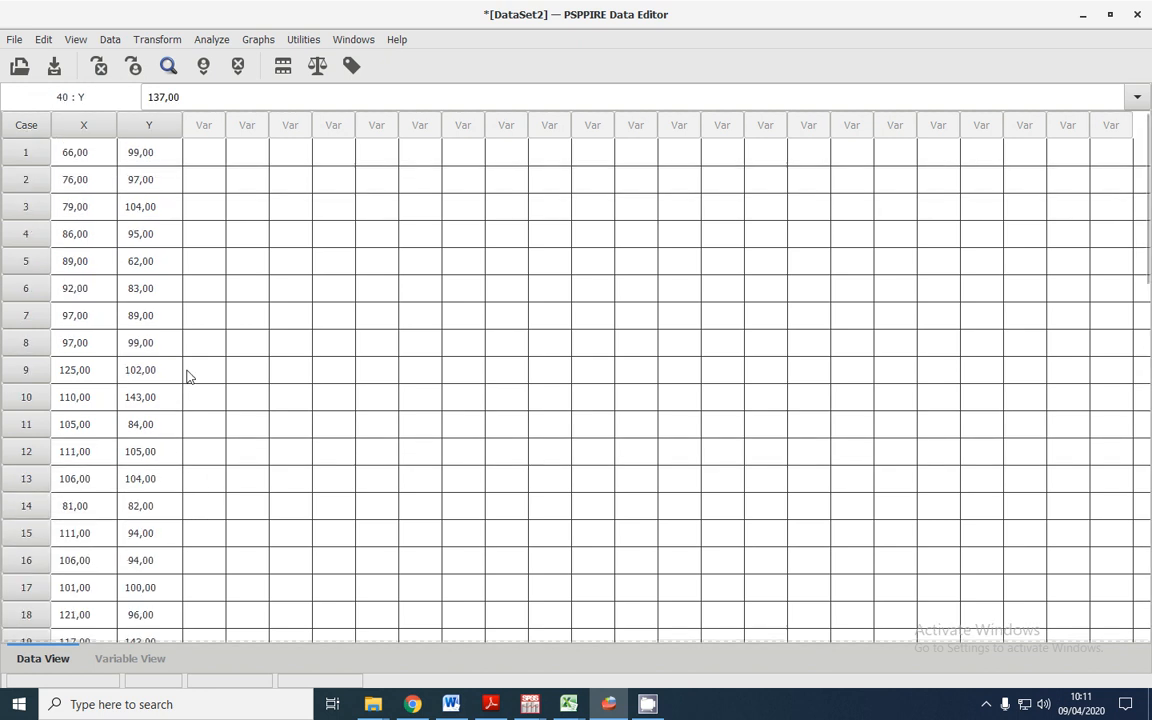
Run a two-tailed bivariate correlation of Pengetahuan Agama Islam and Matematika with significant correlations flagged, and open its output
{"action": "left_click", "coordinate": [226, 42]}
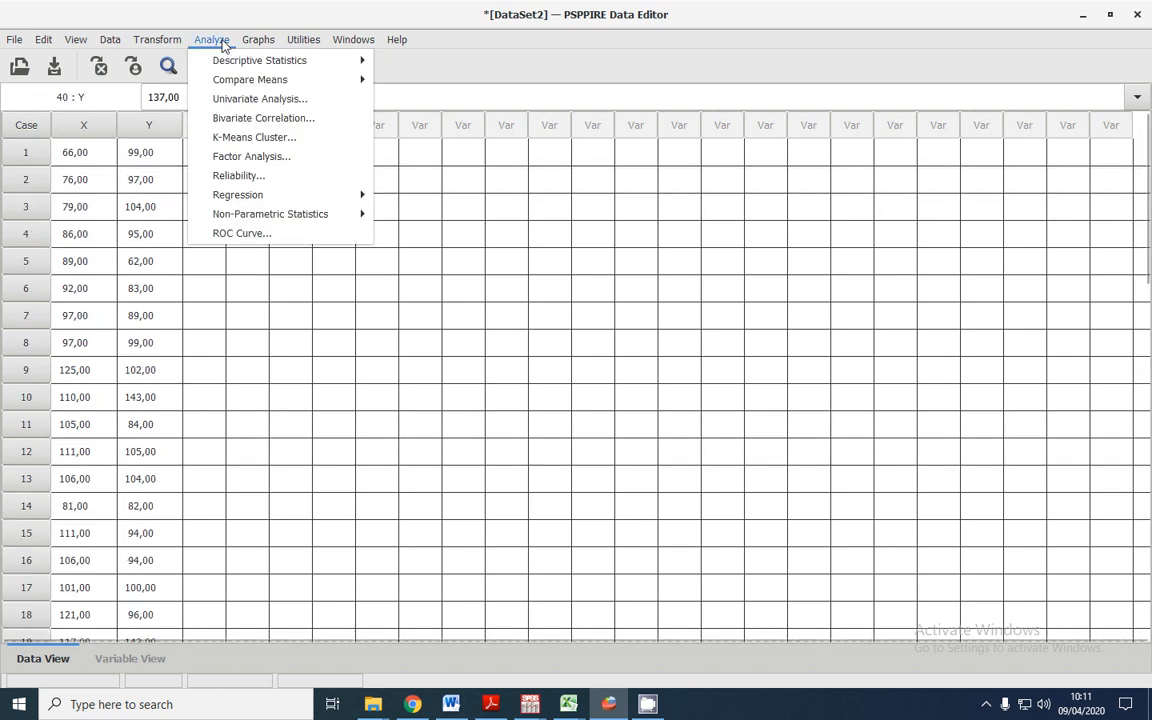
{"action": "left_click", "coordinate": [236, 118]}
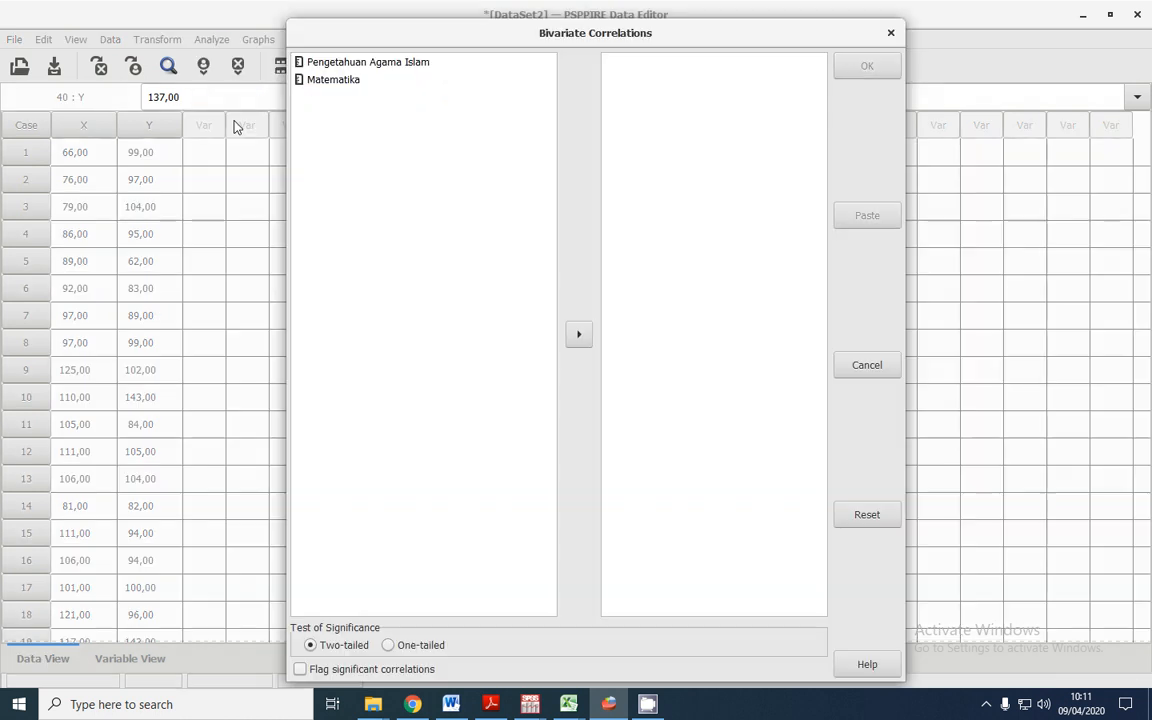
{"action": "left_click", "coordinate": [347, 64]}
{"action": "left_click", "coordinate": [350, 80], "text": "shift"}
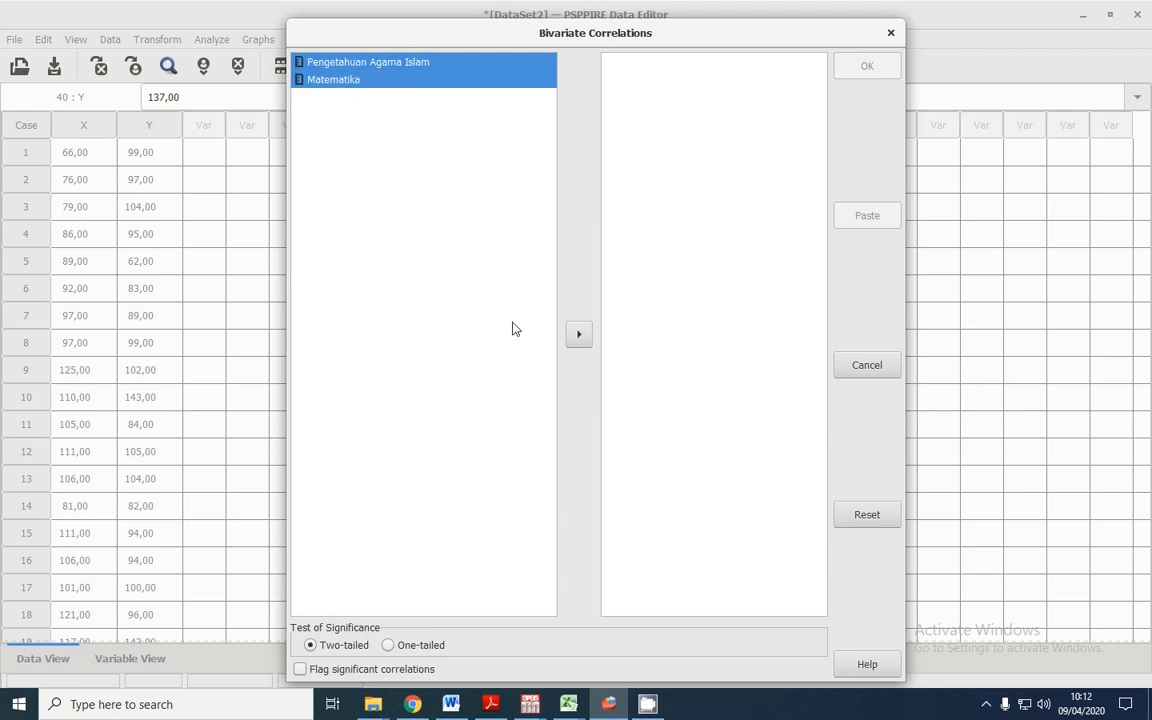
{"action": "left_click", "coordinate": [579, 336]}
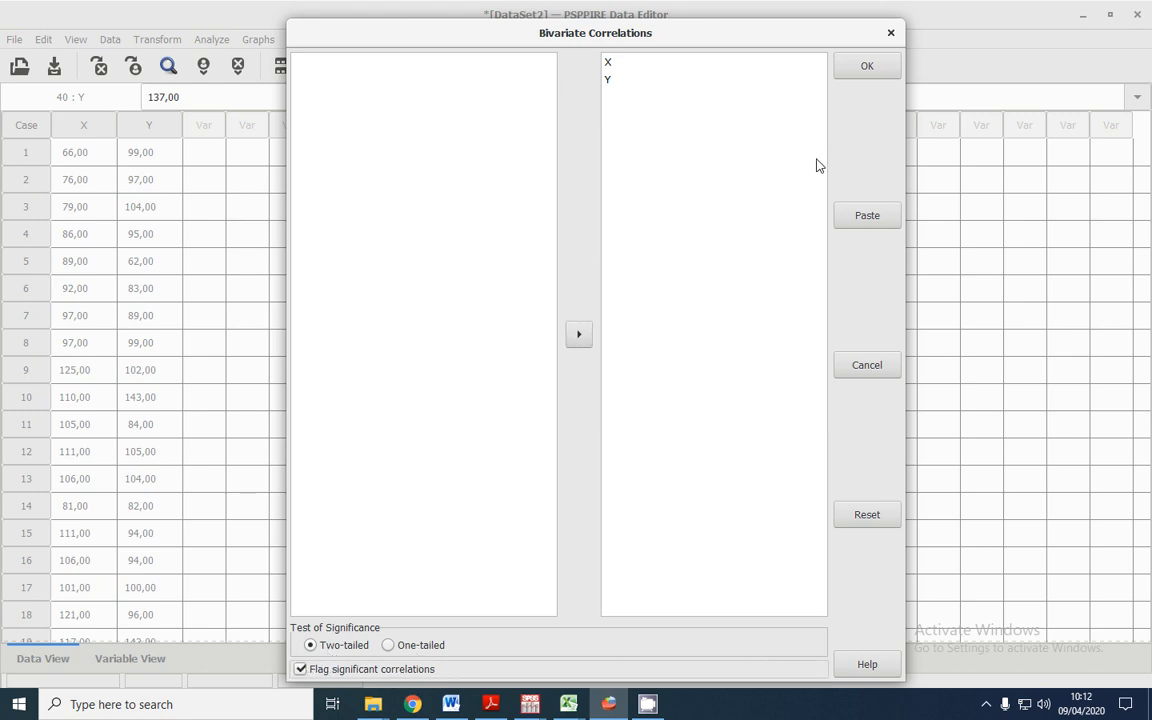
{"action": "left_click", "coordinate": [867, 67]}
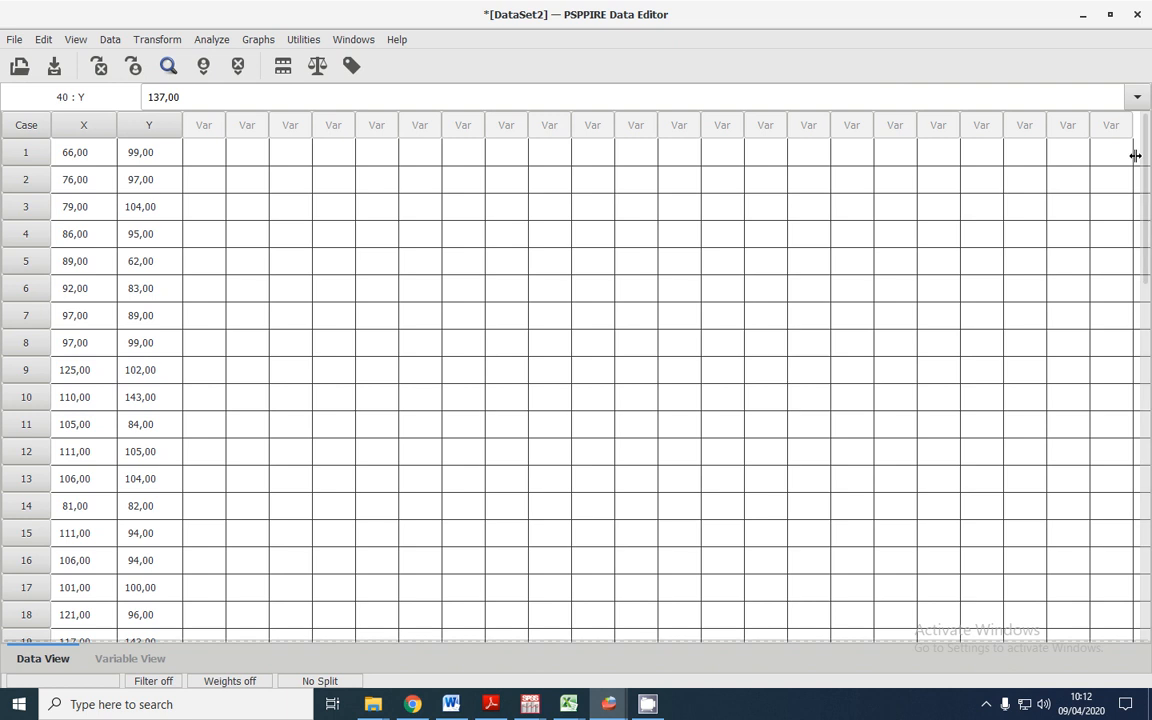
{"action": "mouse_move", "coordinate": [647, 704]}
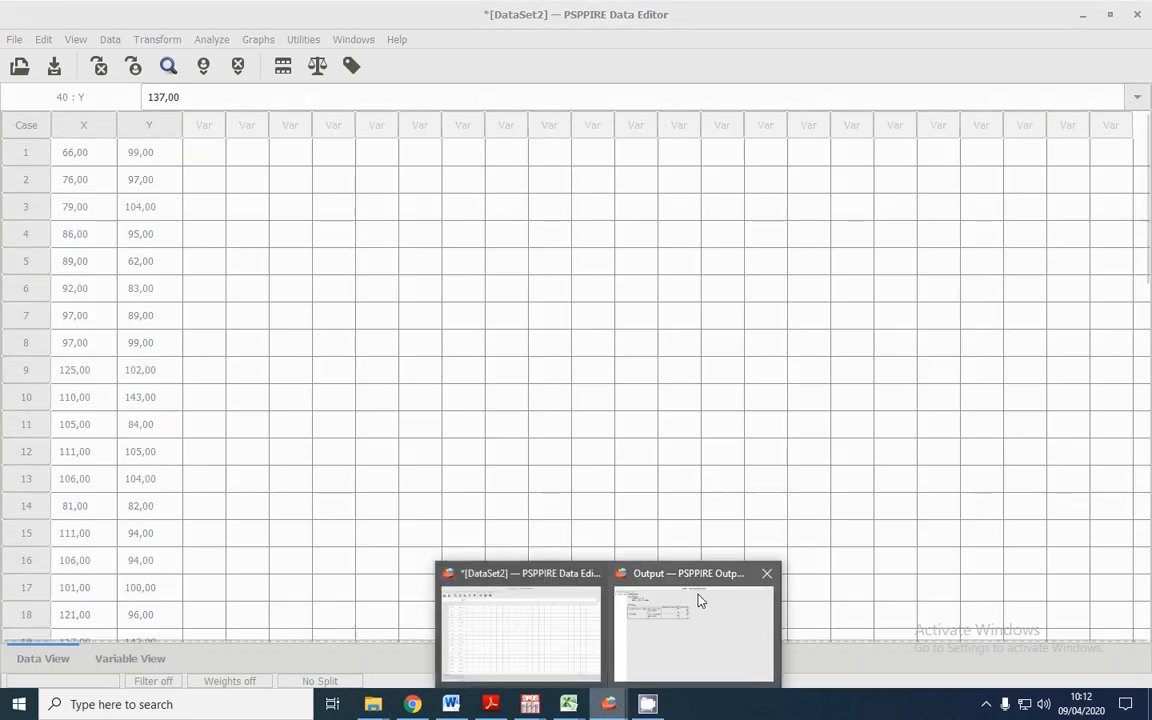
{"action": "left_click", "coordinate": [697, 599]}
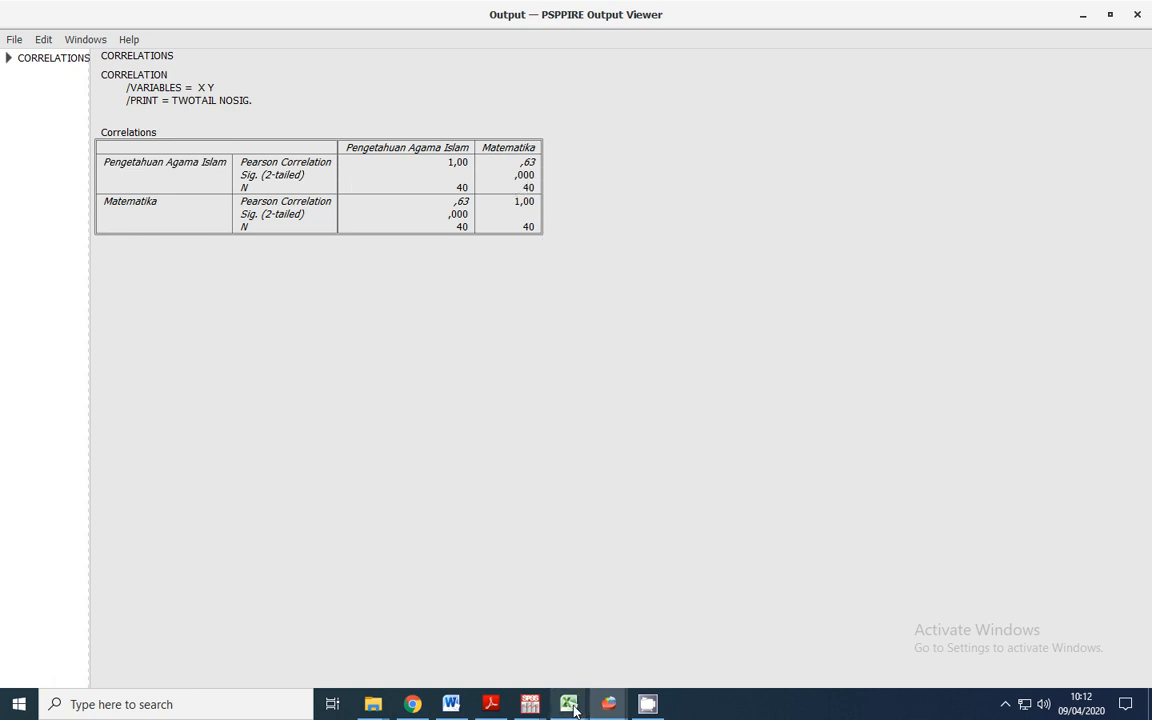
Switch to the Excel workbook and record "Pearson (rhitung) = 0,63" and "Signifikasi = 0,000" in rows 8 and 9, columns F to I
{"action": "mouse_move", "coordinate": [568, 704]}
{"action": "left_click", "coordinate": [470, 640]}
{"action": "left_click", "coordinate": [522, 261]}
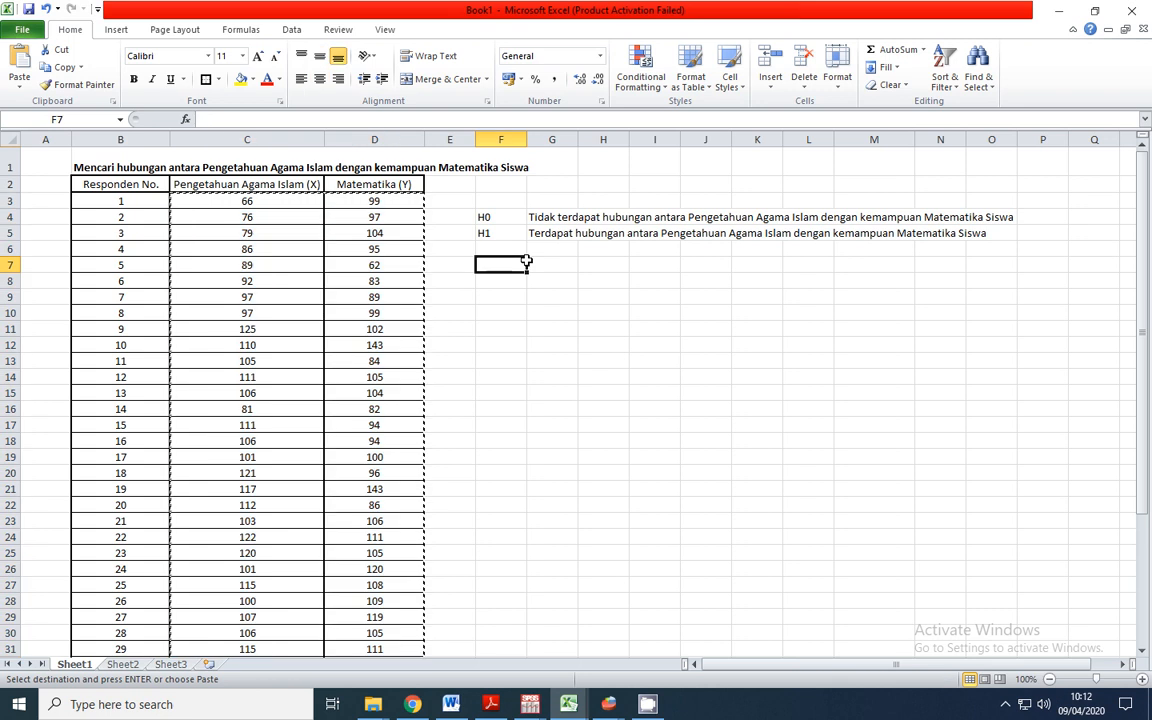
{"action": "double_click", "coordinate": [501, 261]}
{"action": "key", "text": "Escape"}
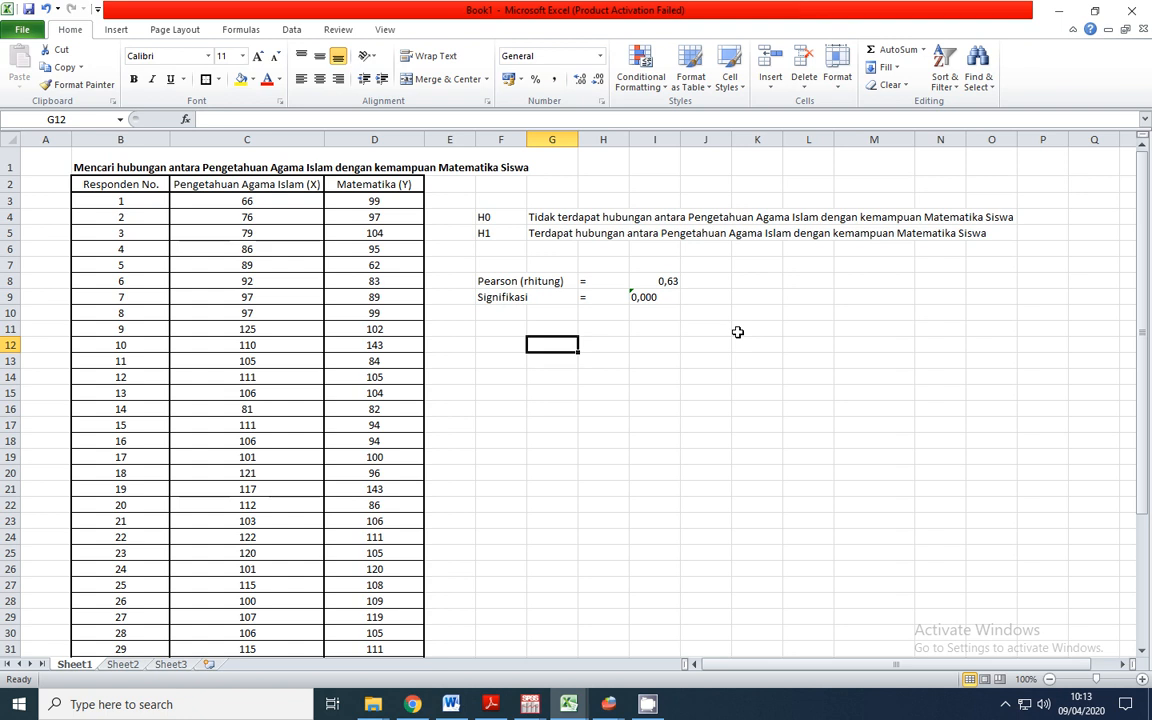
Right-align the Pearson and significance values in I8:I9
{"action": "left_click_drag", "start_coordinate": [668, 281], "coordinate": [668, 301]}
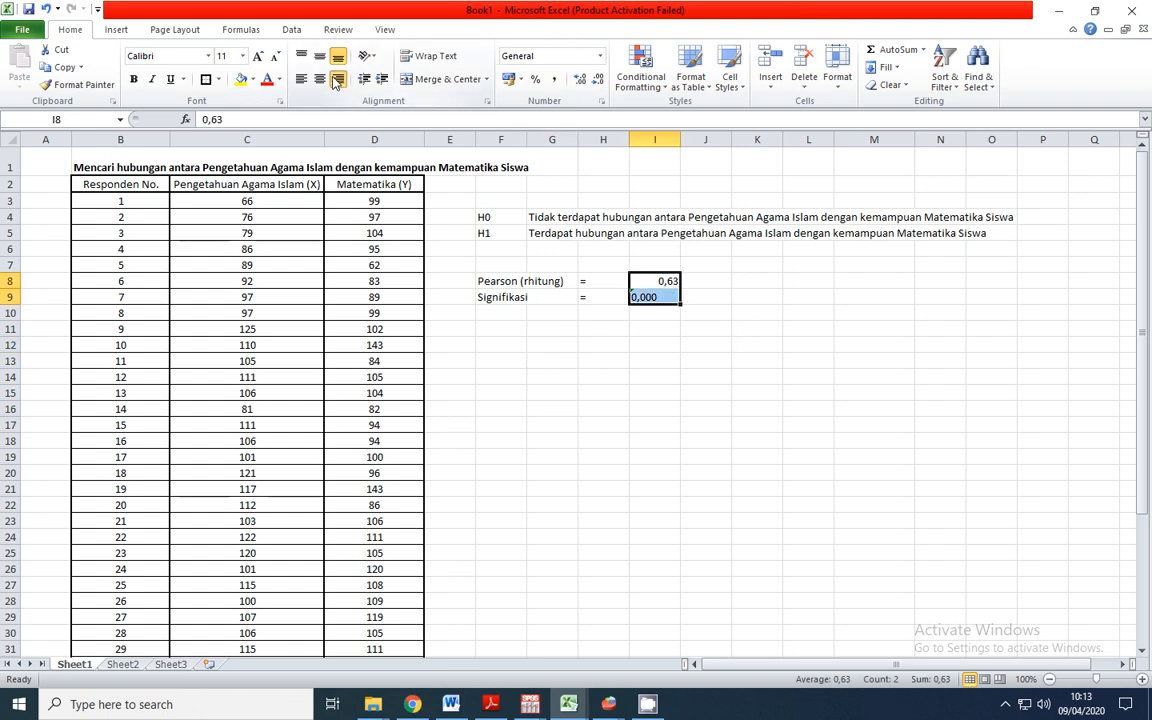
{"action": "left_click", "coordinate": [805, 263]}
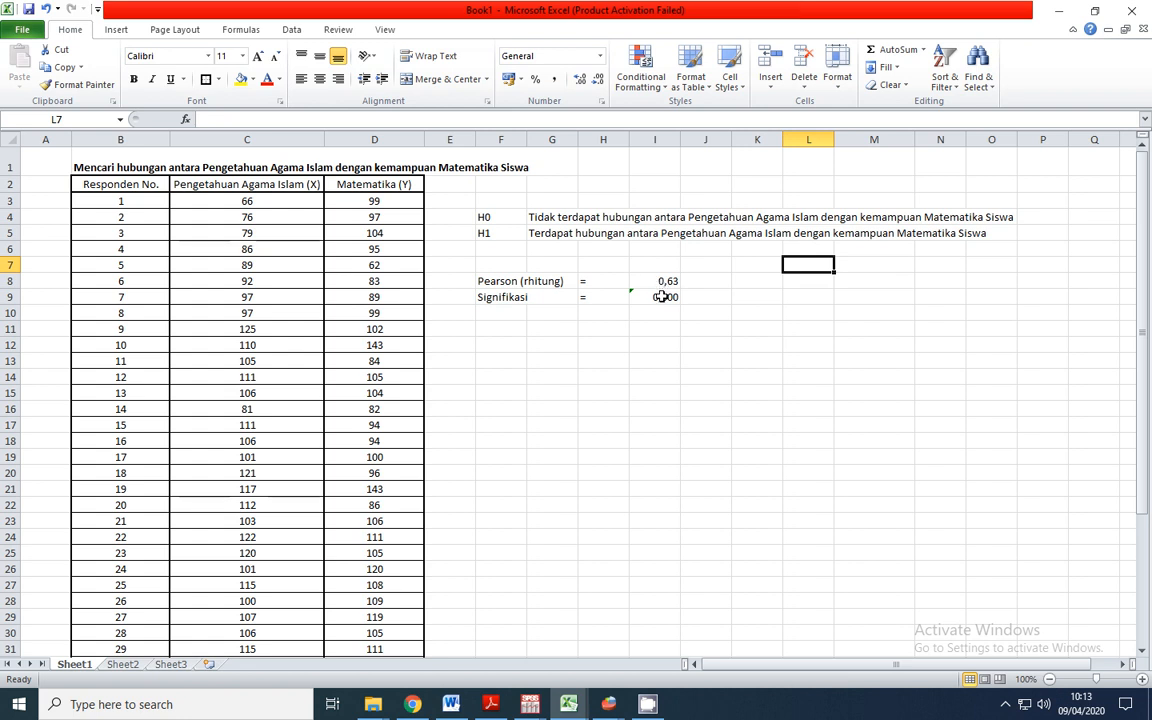
Review the recorded Pearson and significance labels and values in F8:I9
{"action": "left_click", "coordinate": [663, 297]}
{"action": "left_click", "coordinate": [662, 283]}
{"action": "left_click", "coordinate": [665, 298]}
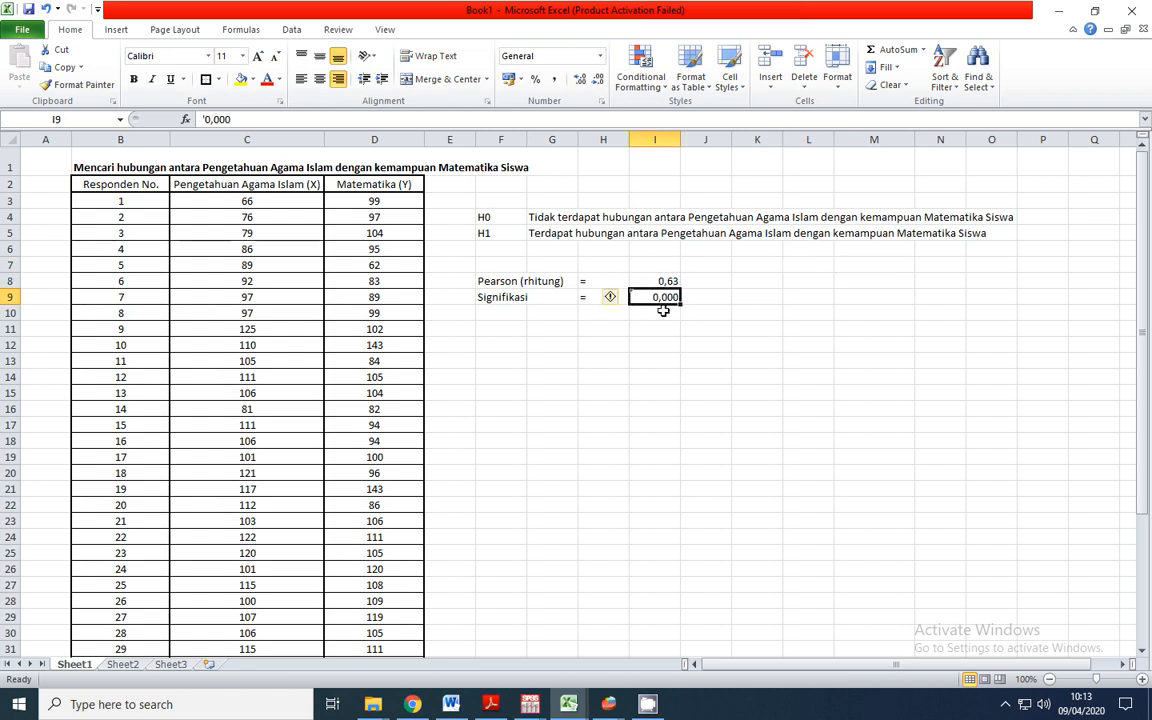
{"action": "left_click", "coordinate": [505, 345]}
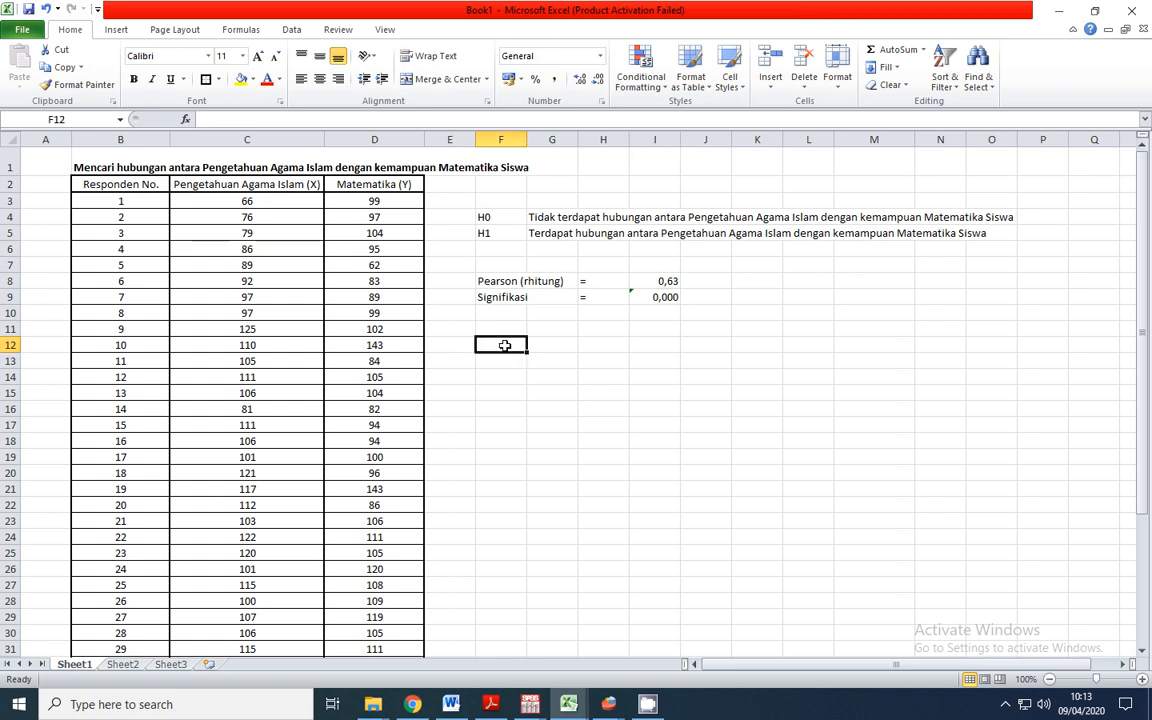
{"action": "left_click", "coordinate": [509, 298]}
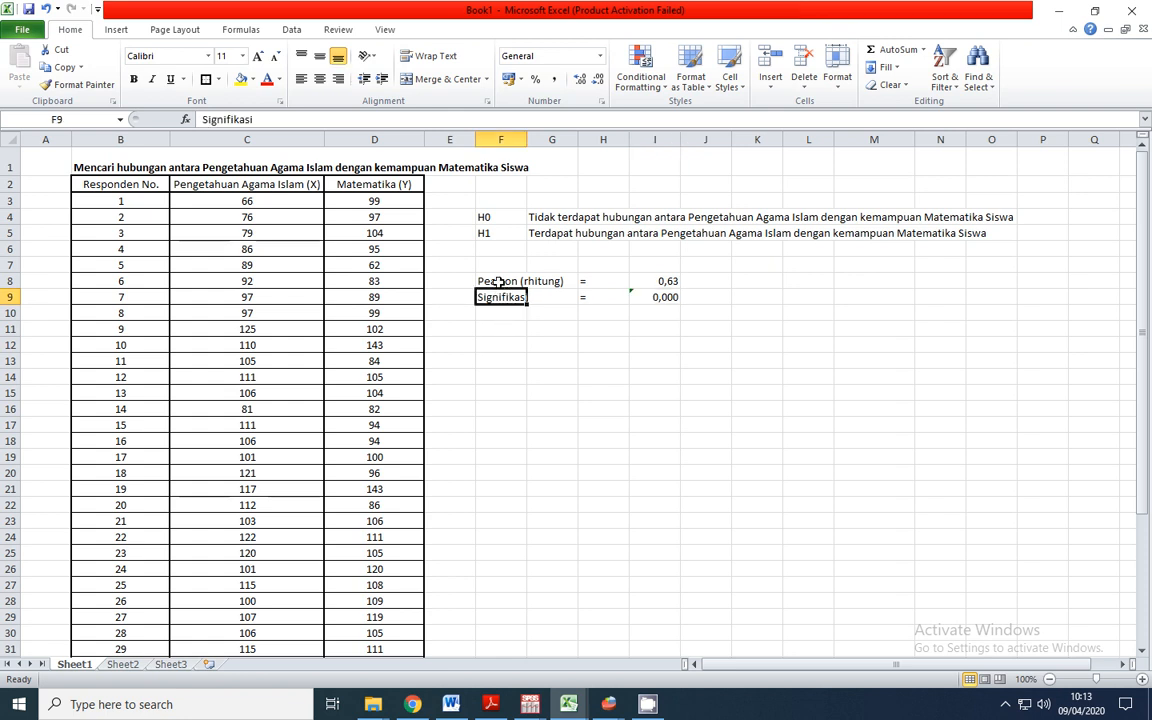
{"action": "left_click", "coordinate": [498, 282]}
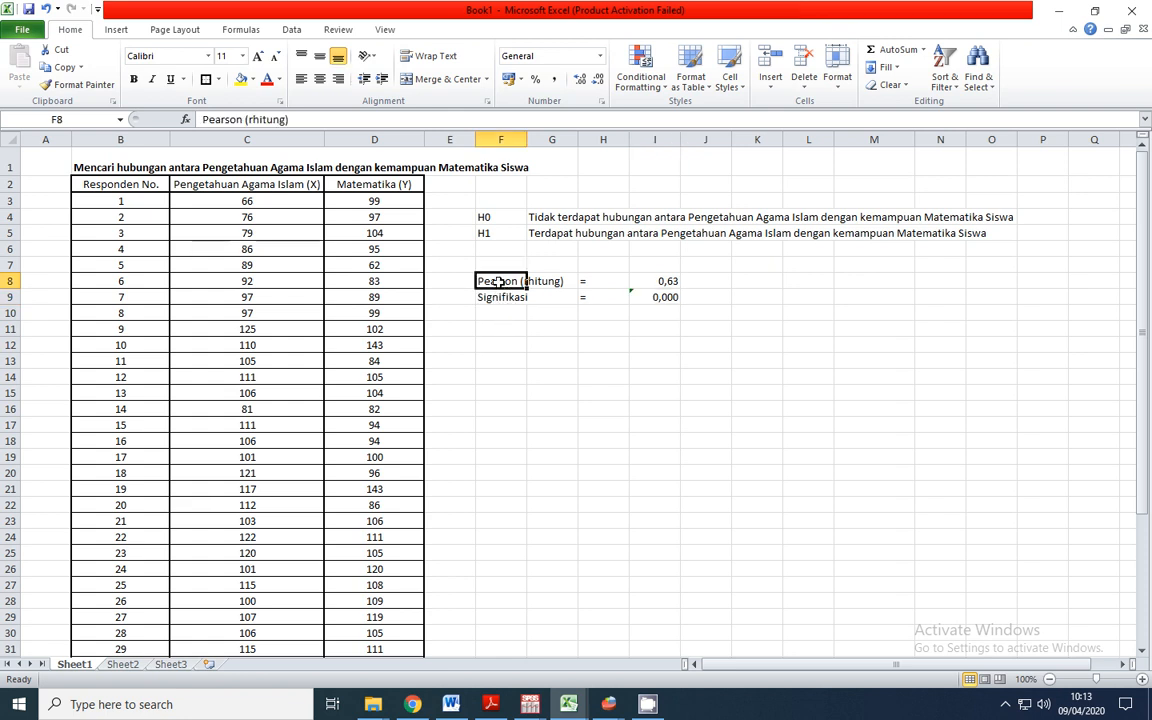
{"action": "left_click", "coordinate": [661, 362]}
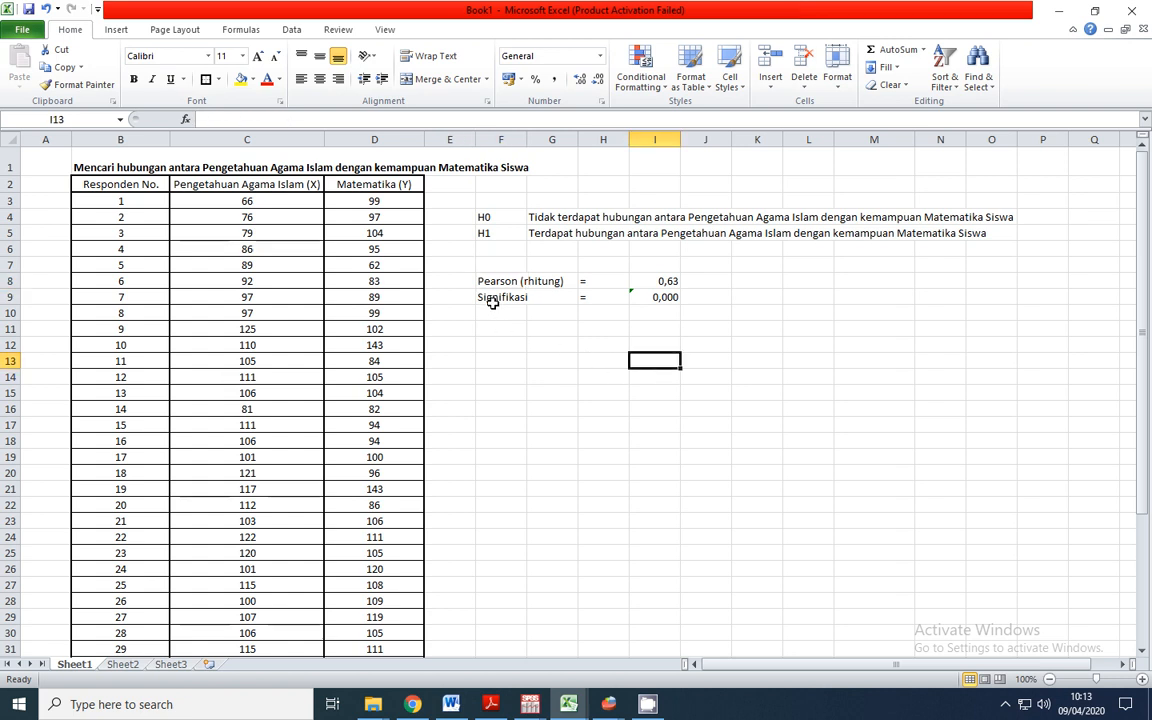
Enter the heading "Cara Interpretasi 1" in cell F12 below the recorded results
{"action": "left_click", "coordinate": [506, 343]}
{"action": "type", "text": "Langkah"}
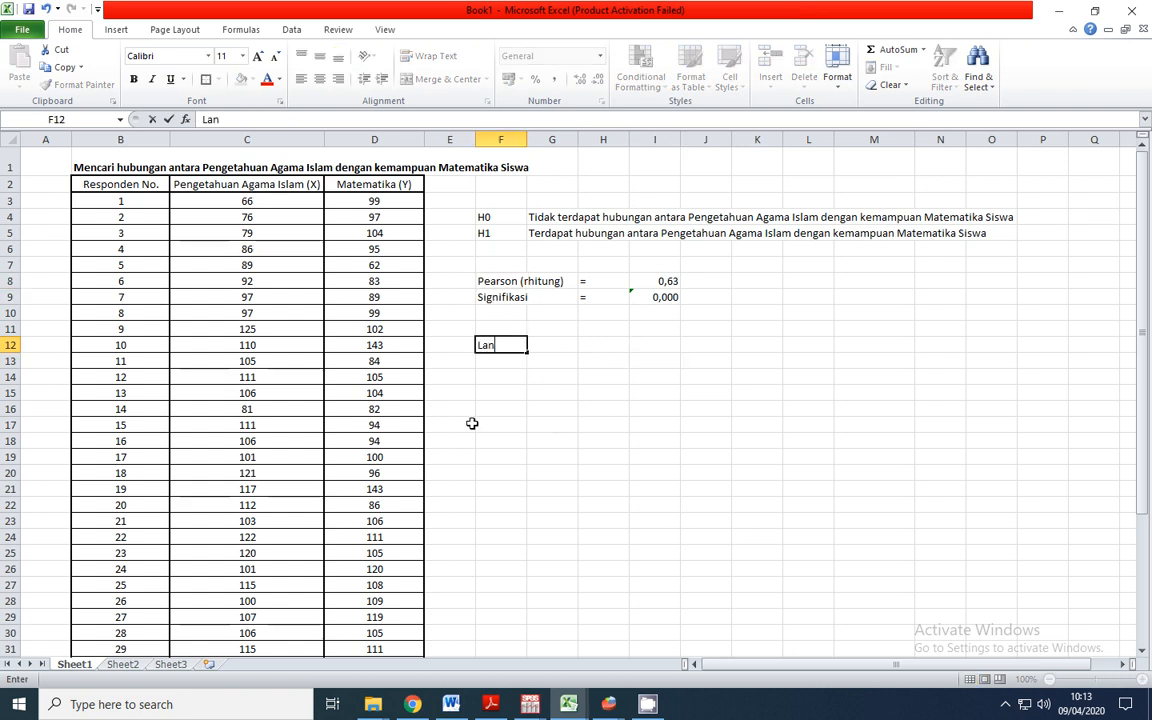
{"action": "key", "text": "BackSpace"}
{"action": "key", "text": "BackSpace"}
{"action": "key", "text": "BackSpace"}
{"action": "key", "text": "BackSpace"}
{"action": "key", "text": "BackSpace"}
{"action": "key", "text": "BackSpace"}
{"action": "type", "text": "Cara Interpretasi 1"}
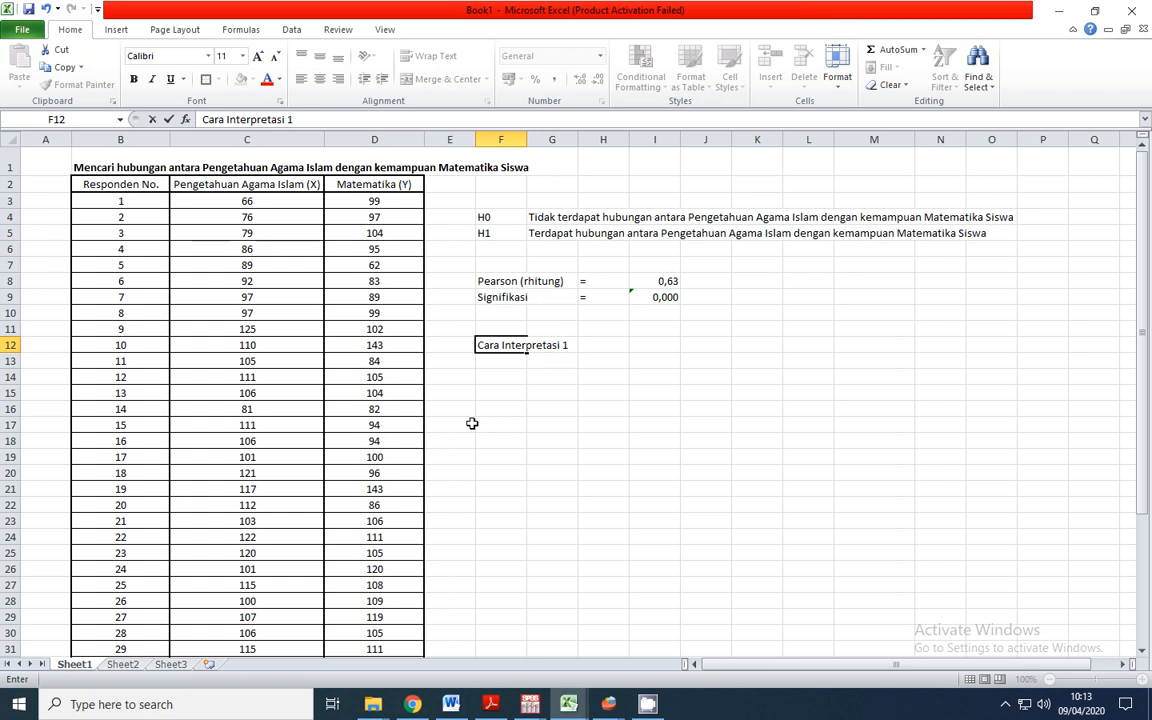
{"action": "key", "text": "Return"}
{"action": "key", "text": "Right"}
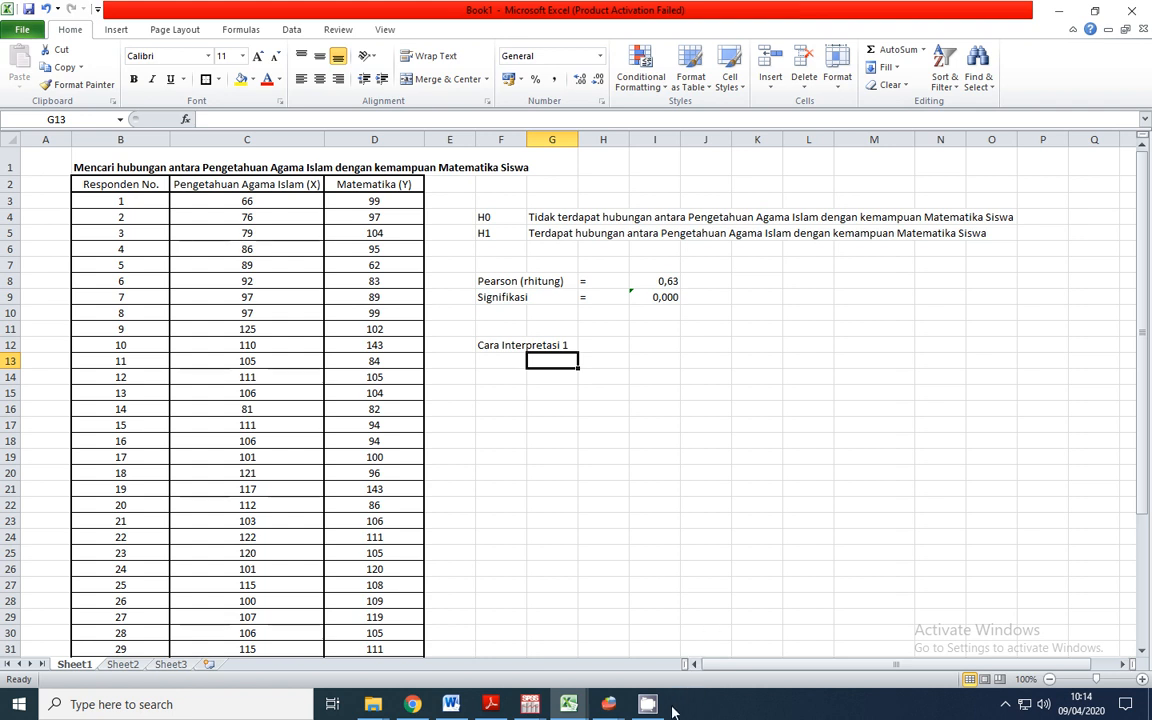
Paste the H1 and H0 decision rules comparing the significance value with 0,05 into G14:O15, and review them against the recorded significance
{"action": "mouse_move", "coordinate": [668, 711]}
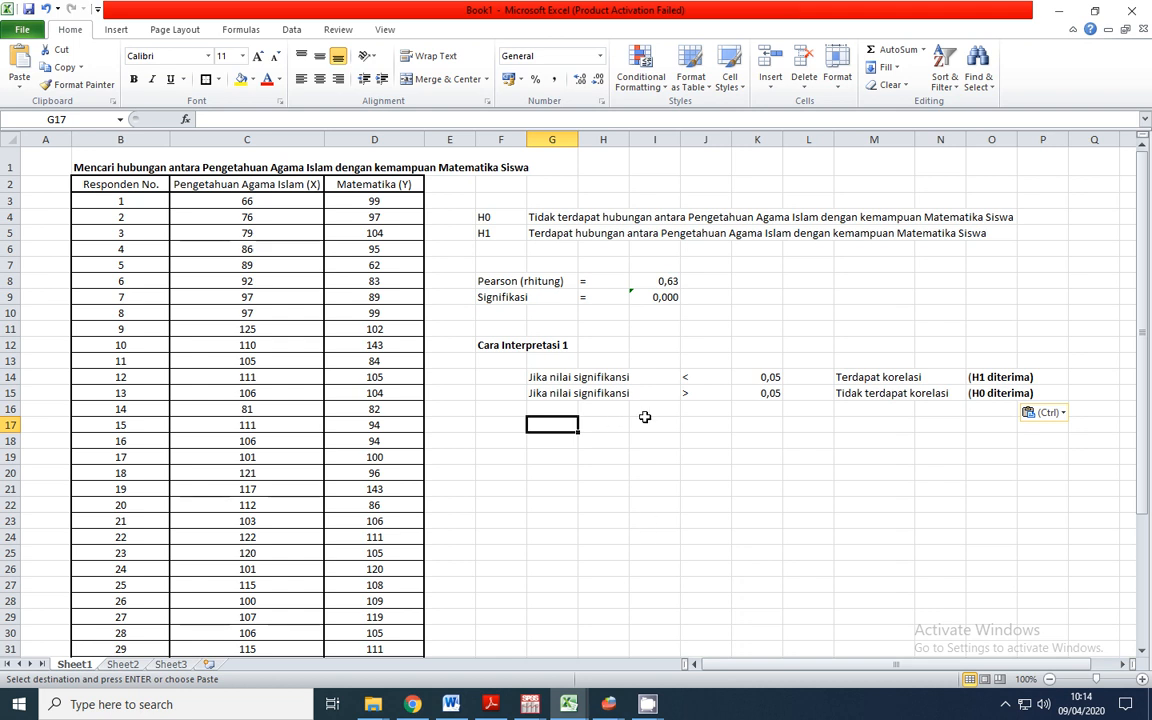
{"action": "left_click", "coordinate": [555, 378]}
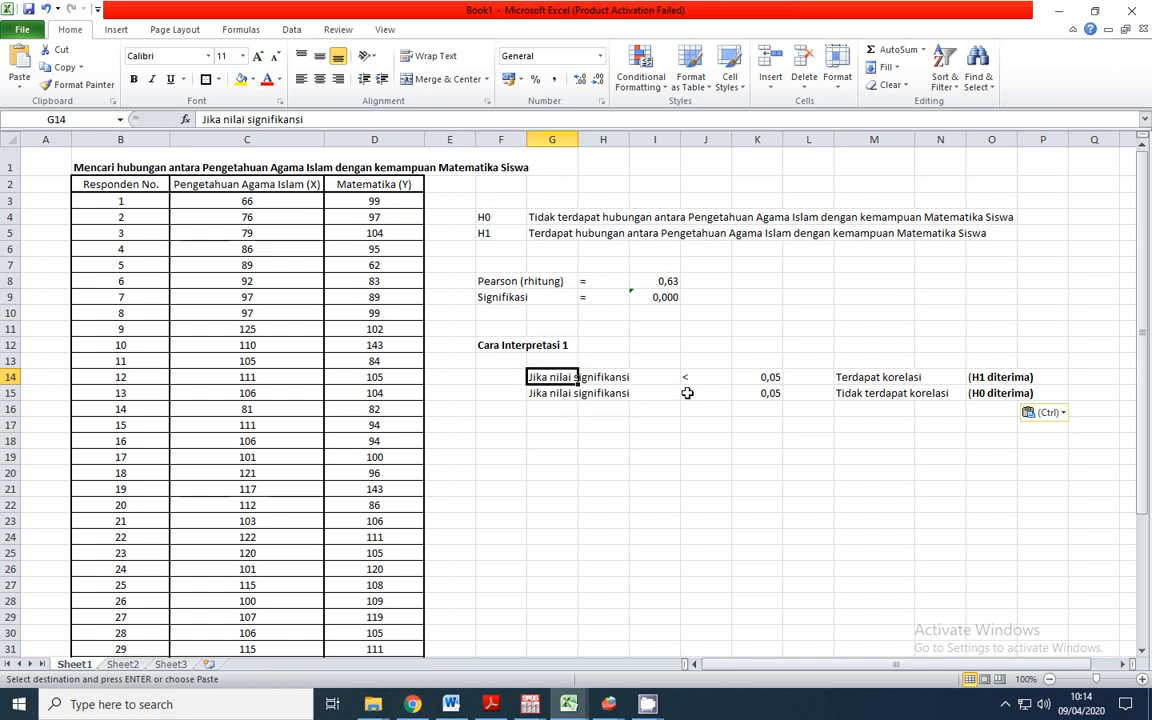
{"action": "left_click", "coordinate": [772, 378]}
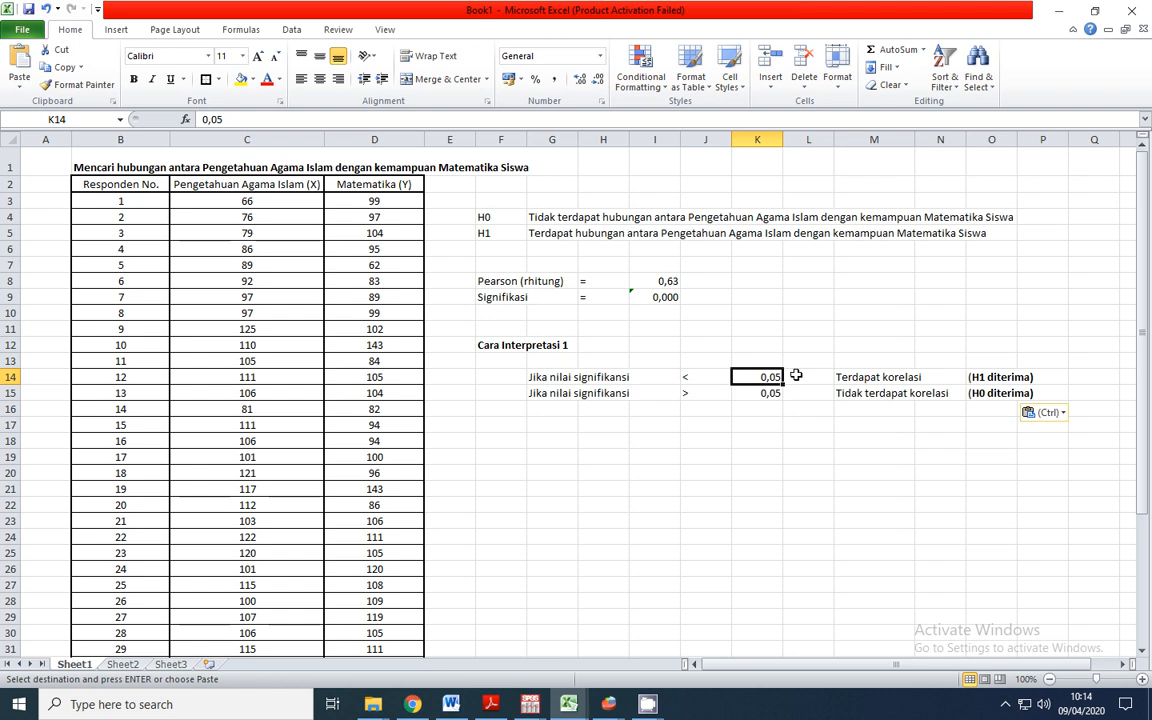
{"action": "left_click", "coordinate": [887, 377]}
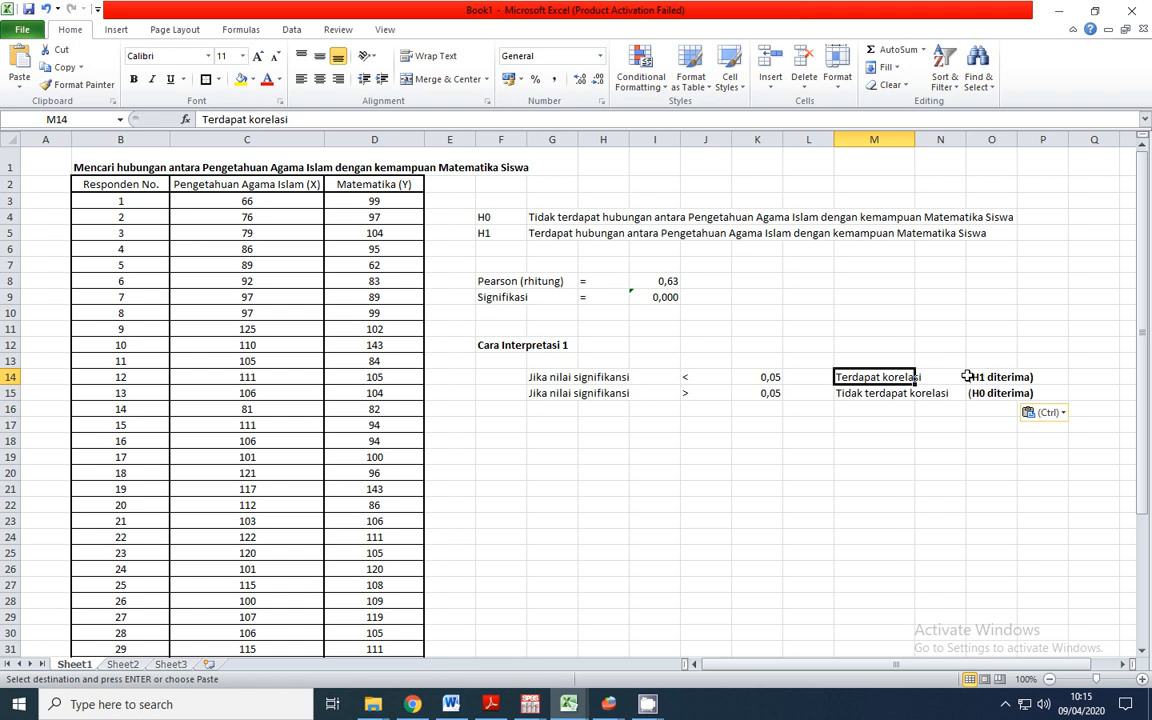
{"action": "left_click", "coordinate": [538, 395]}
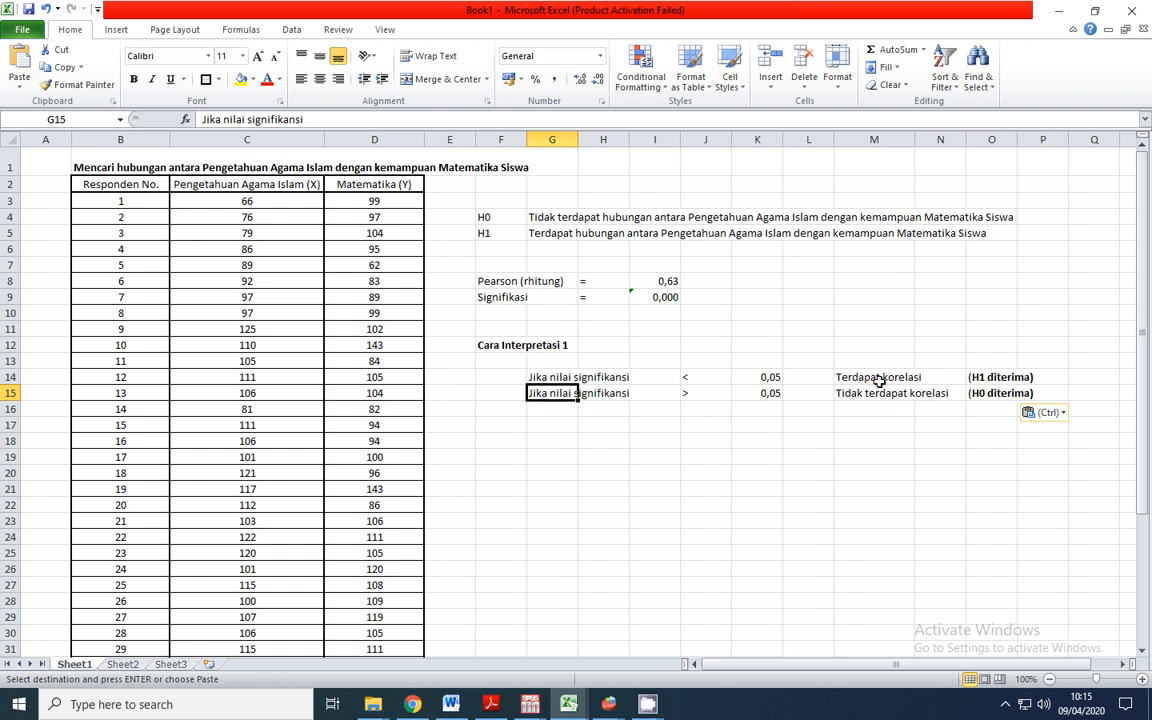
{"action": "left_click", "coordinate": [985, 394]}
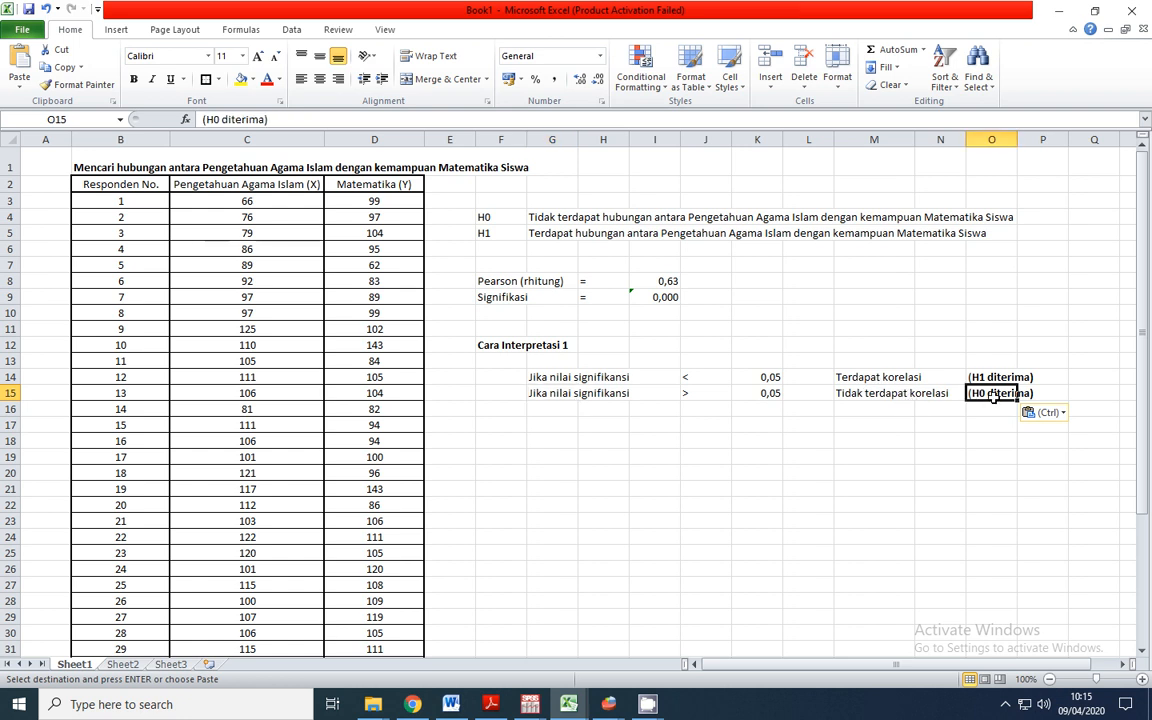
{"action": "left_click", "coordinate": [500, 299]}
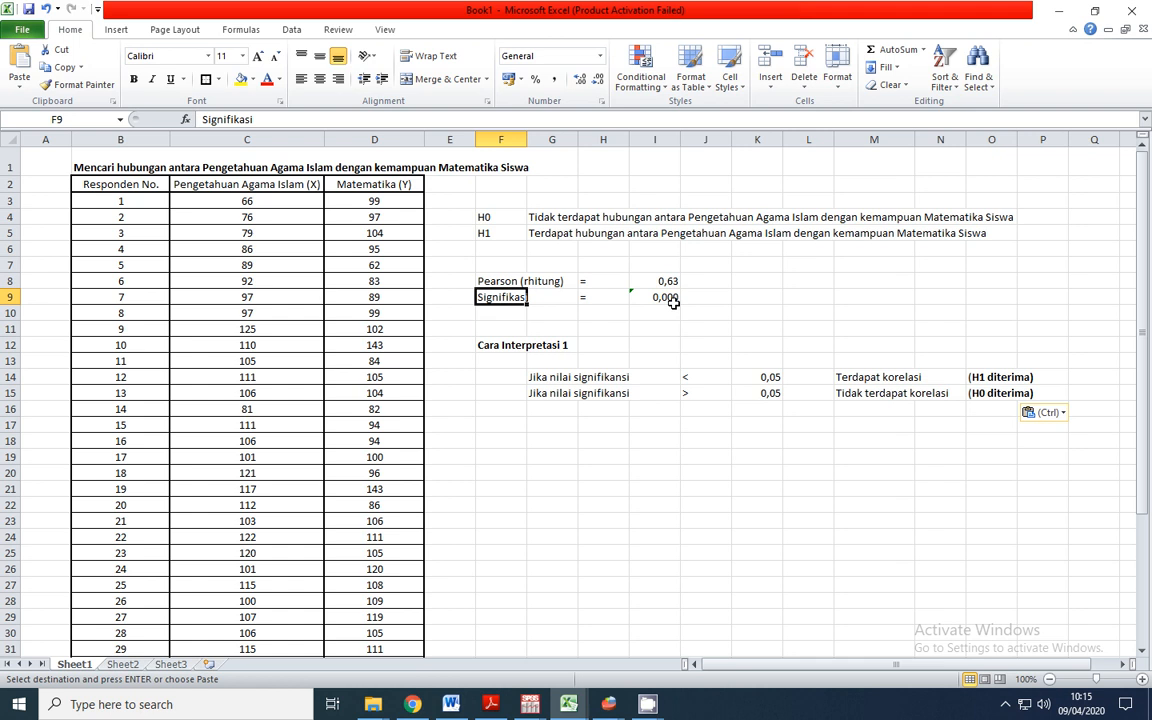
Enter the label "Nilai signifikansi" in G17 and an equals sign in I17
{"action": "left_click", "coordinate": [552, 426]}
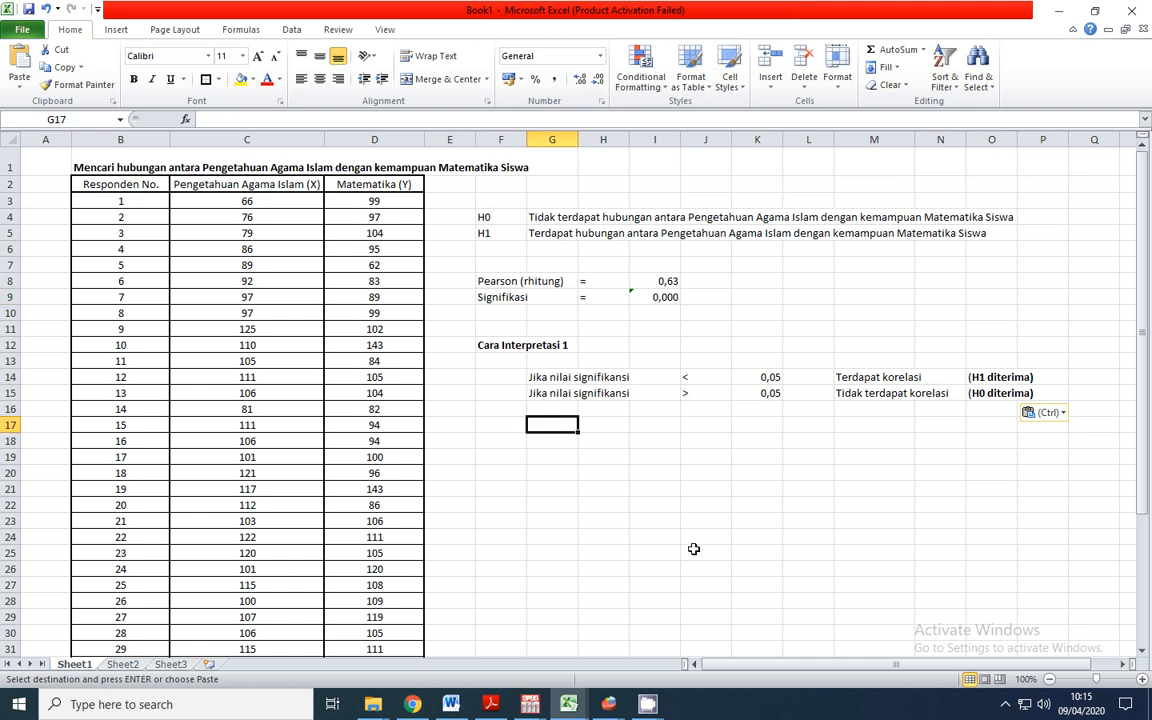
{"action": "type", "text": "Nilai"}
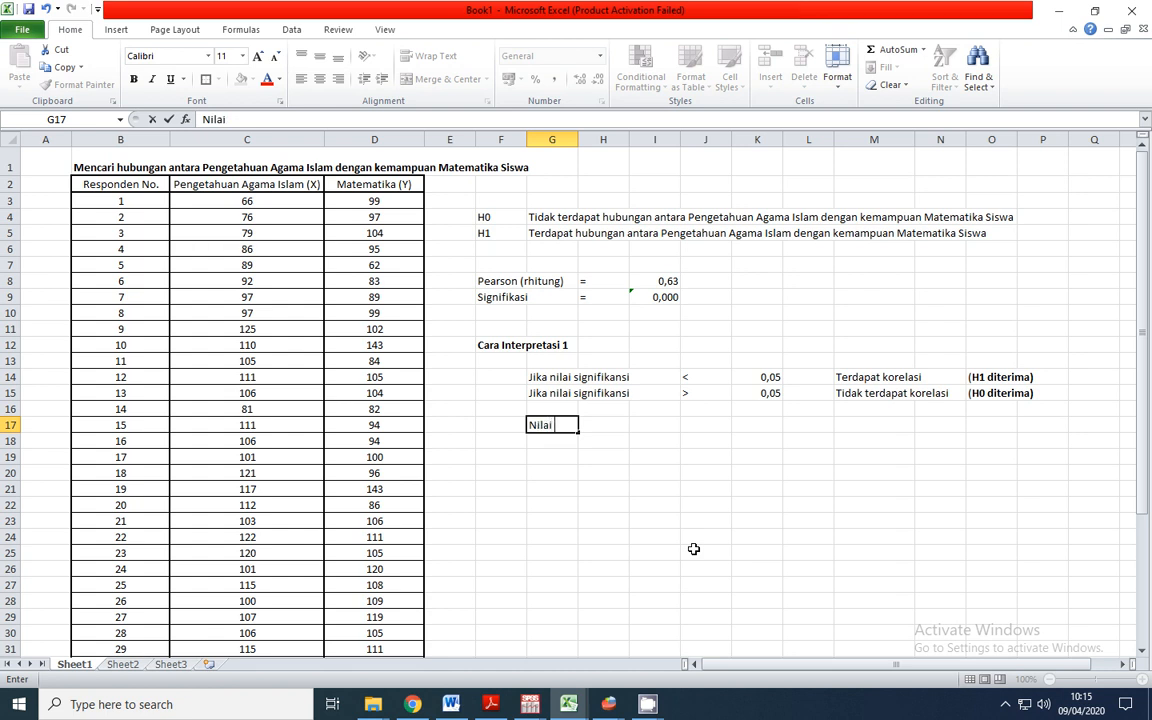
{"action": "type", "text": " signifikansi"}
{"action": "key", "text": "Tab"}
{"action": "key", "text": "Tab"}
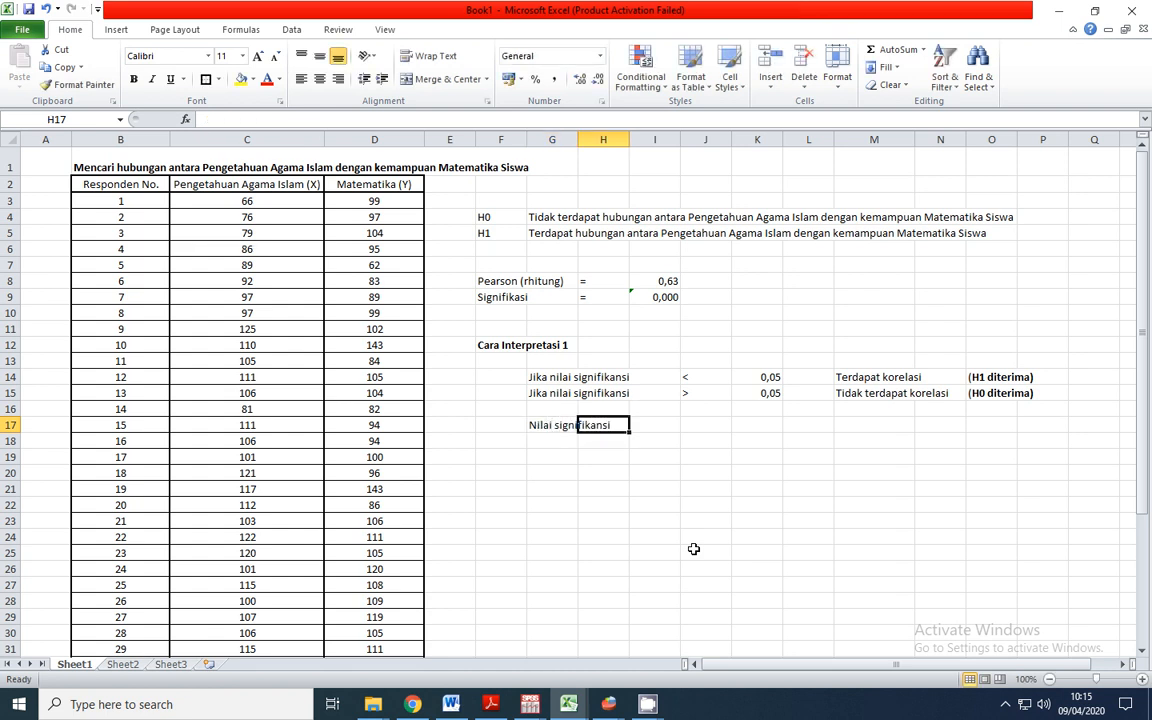
{"action": "type", "text": "="}
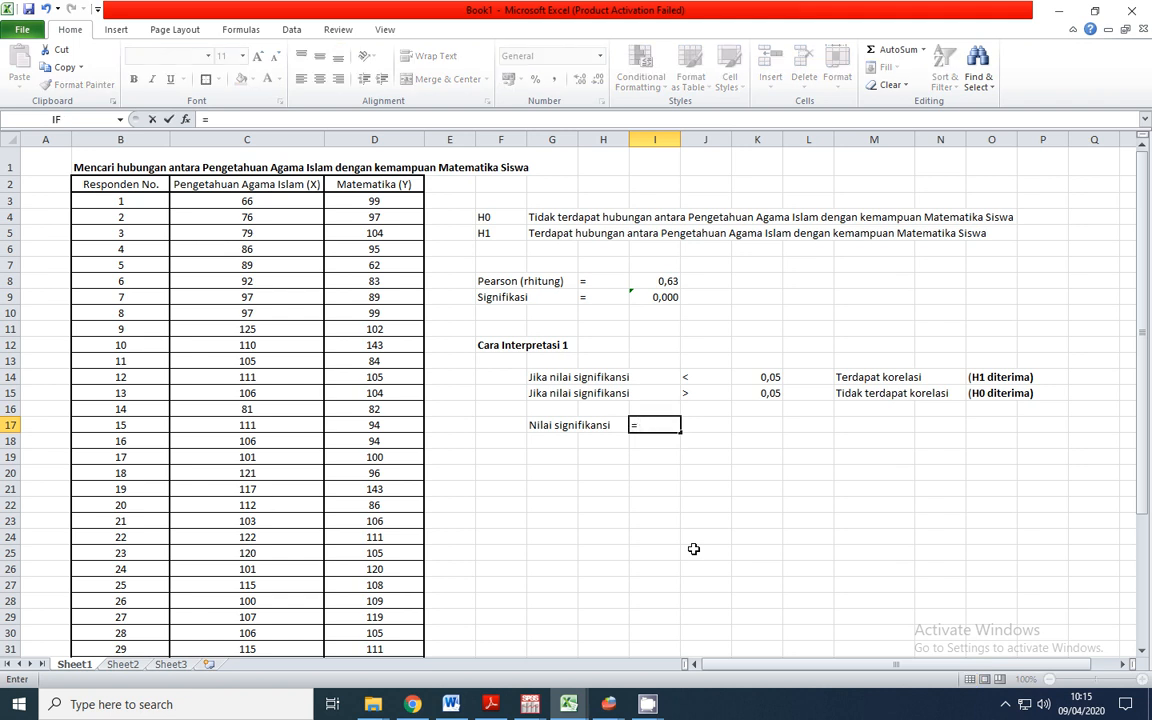
{"action": "key", "text": "Tab"}
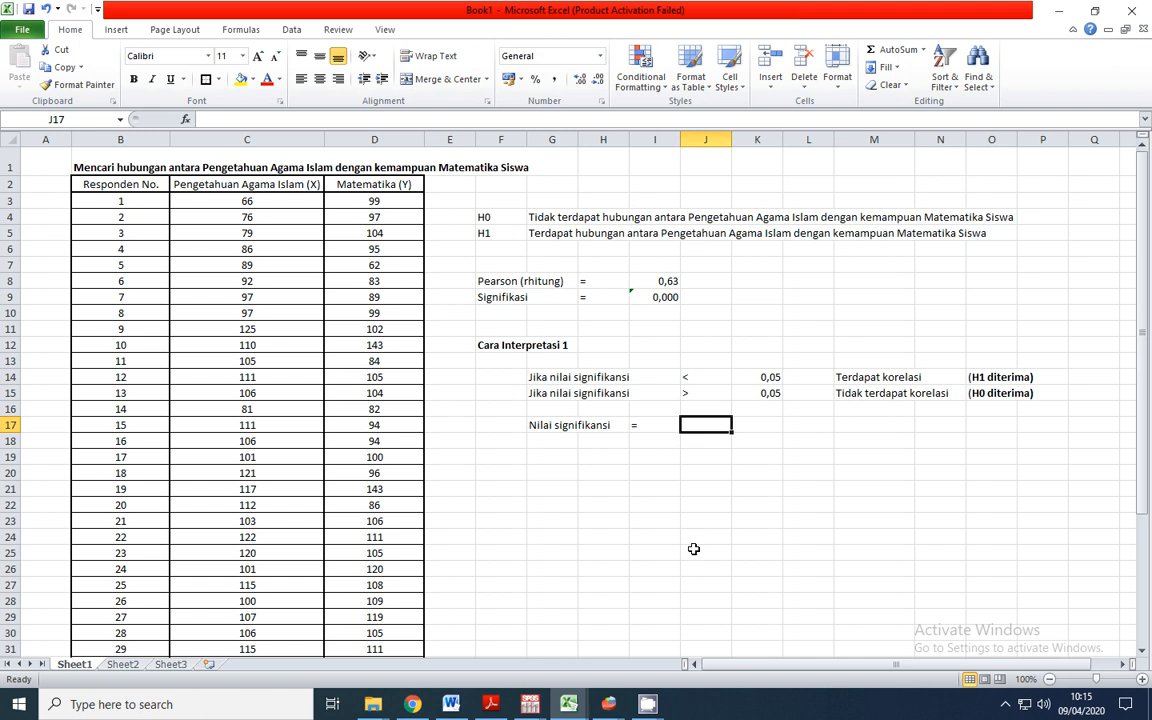
Complete the significance comparison in row 17 with 0,000 as text in J17, < in K17 and 0,05 in L17
{"action": "type", "text": "'0"}
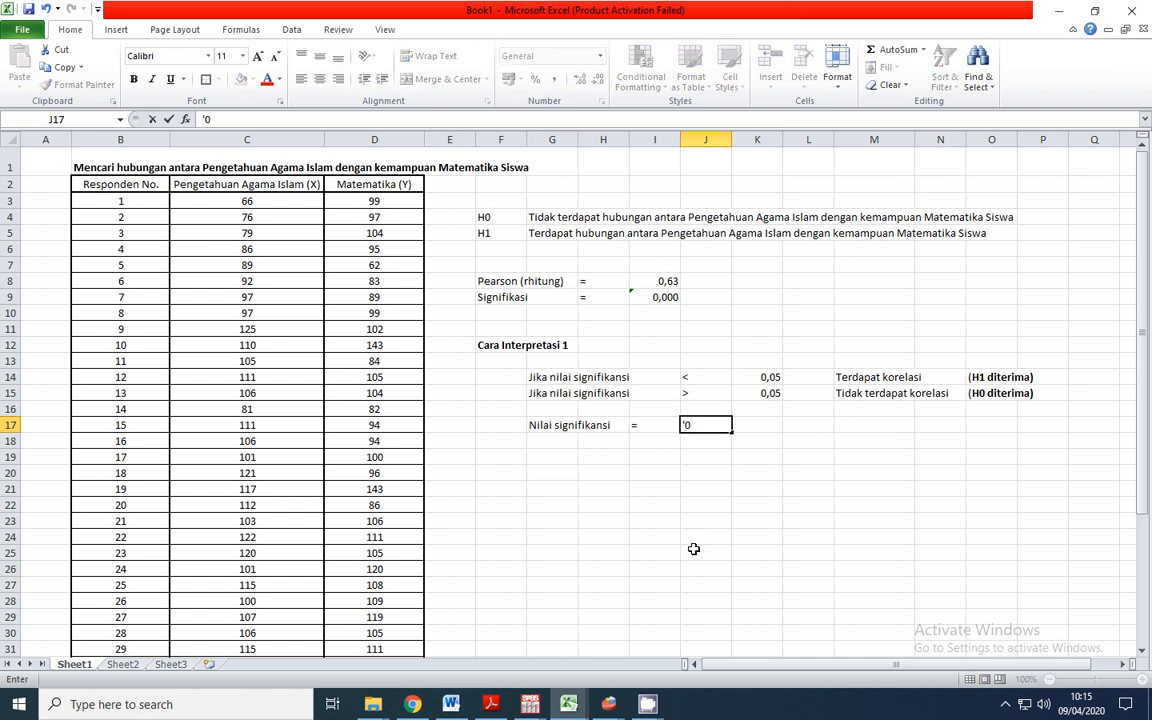
{"action": "type", "text": ",000"}
{"action": "key", "text": "Tab"}
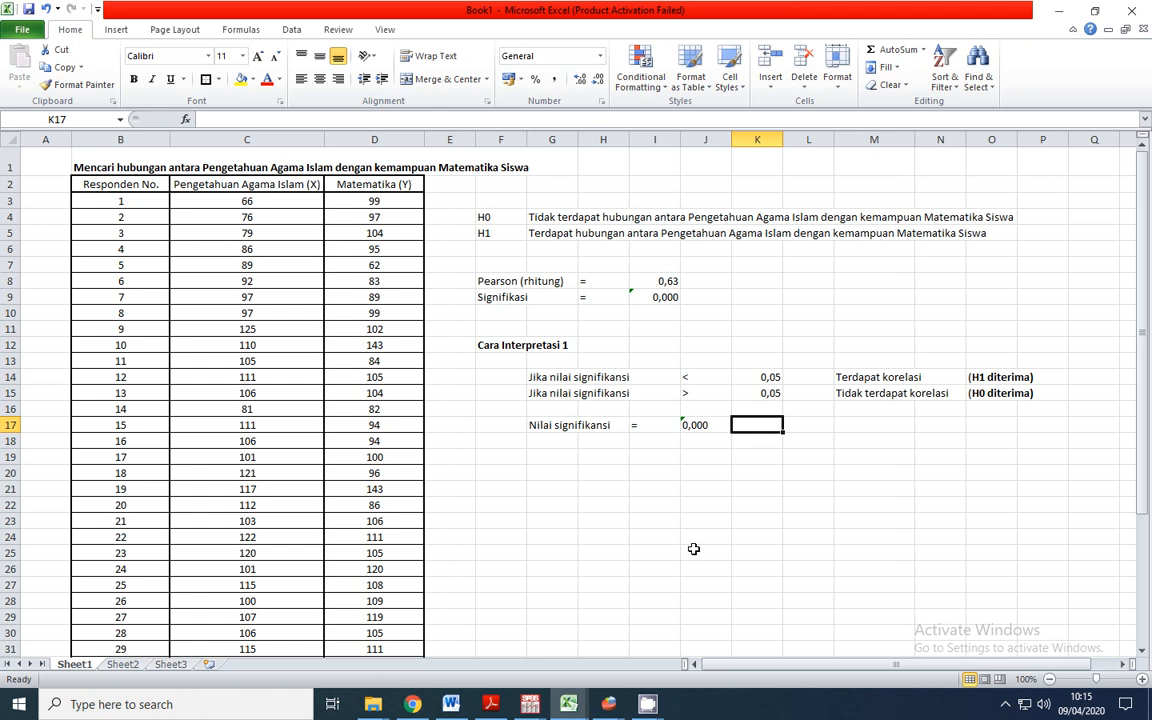
{"action": "type", "text": "<"}
{"action": "key", "text": "Tab"}
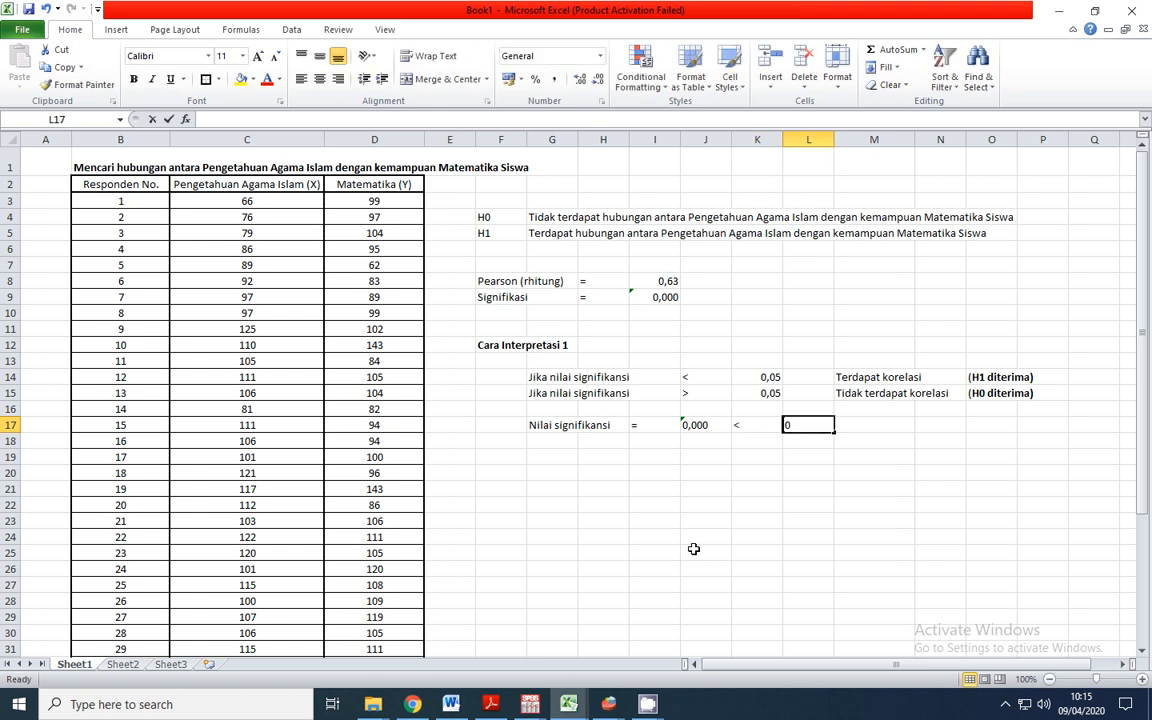
{"action": "type", "text": "05"}
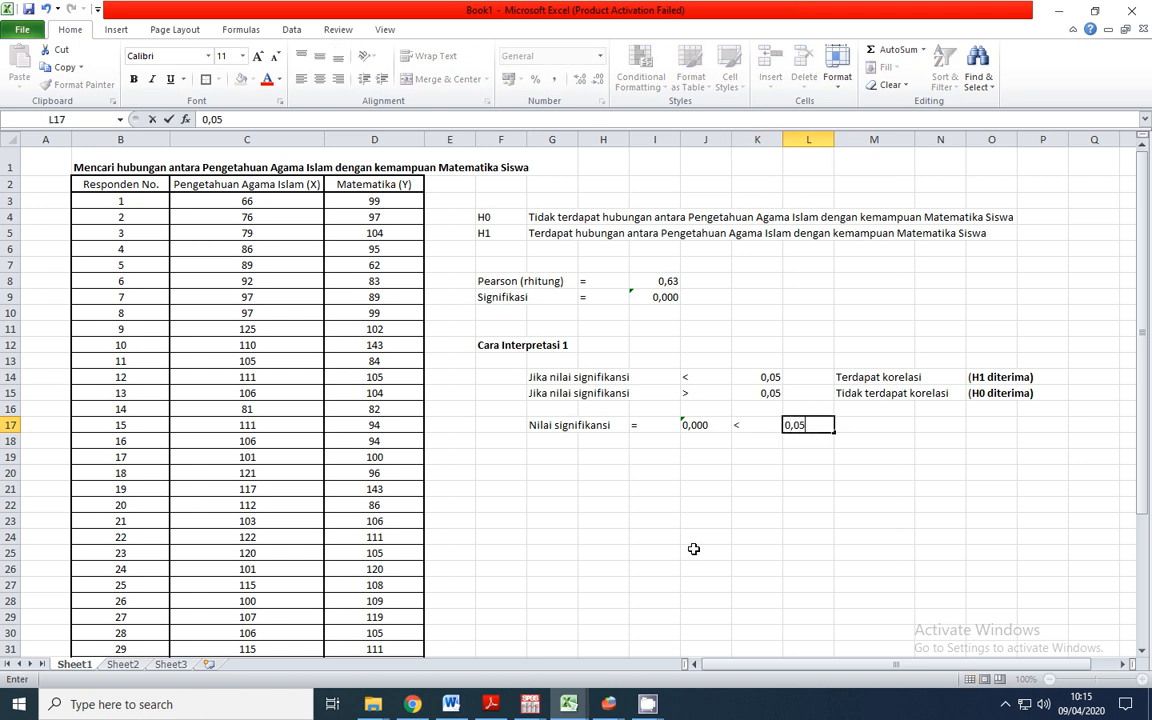
{"action": "type", "text": ",05"}
{"action": "key", "text": "Tab"}
{"action": "left_click", "coordinate": [991, 488]}
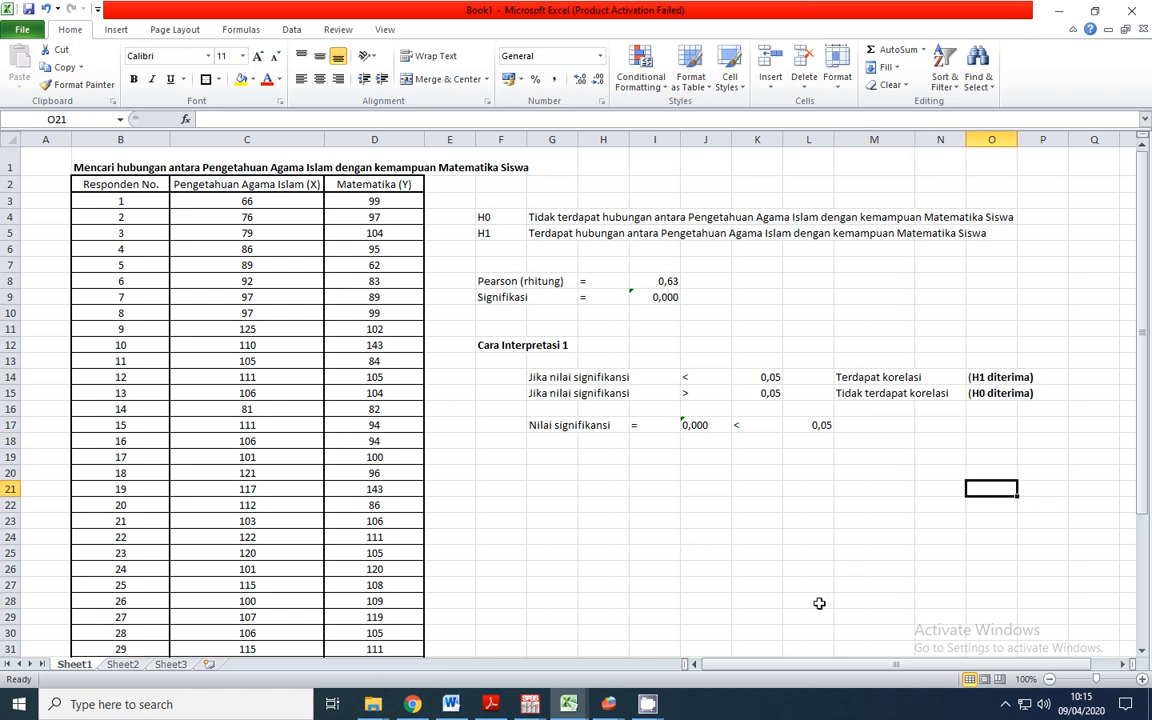
Copy the conclusion "Terdapat korelasi (H1 diterima)" from M14:O14 to N17, beside the significance comparison
{"action": "left_click_drag", "start_coordinate": [864, 376], "coordinate": [1004, 380]}
{"action": "key", "text": "ctrl+c"}
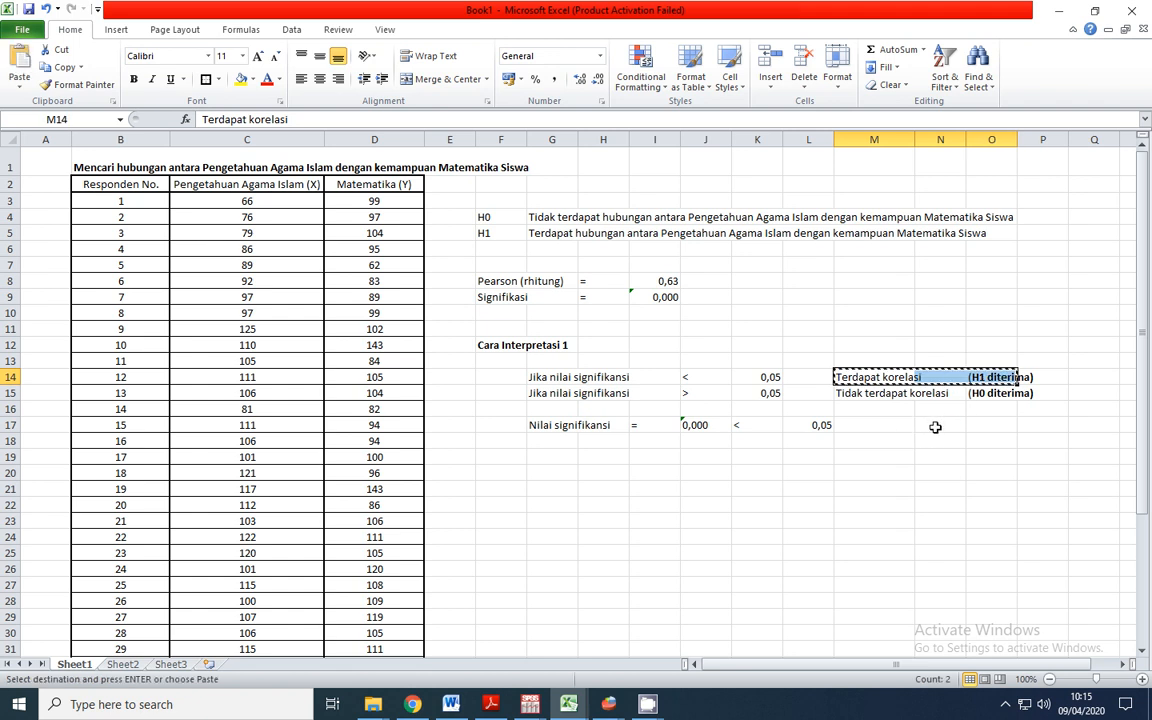
{"action": "left_click", "coordinate": [948, 430]}
{"action": "key", "text": "Return"}
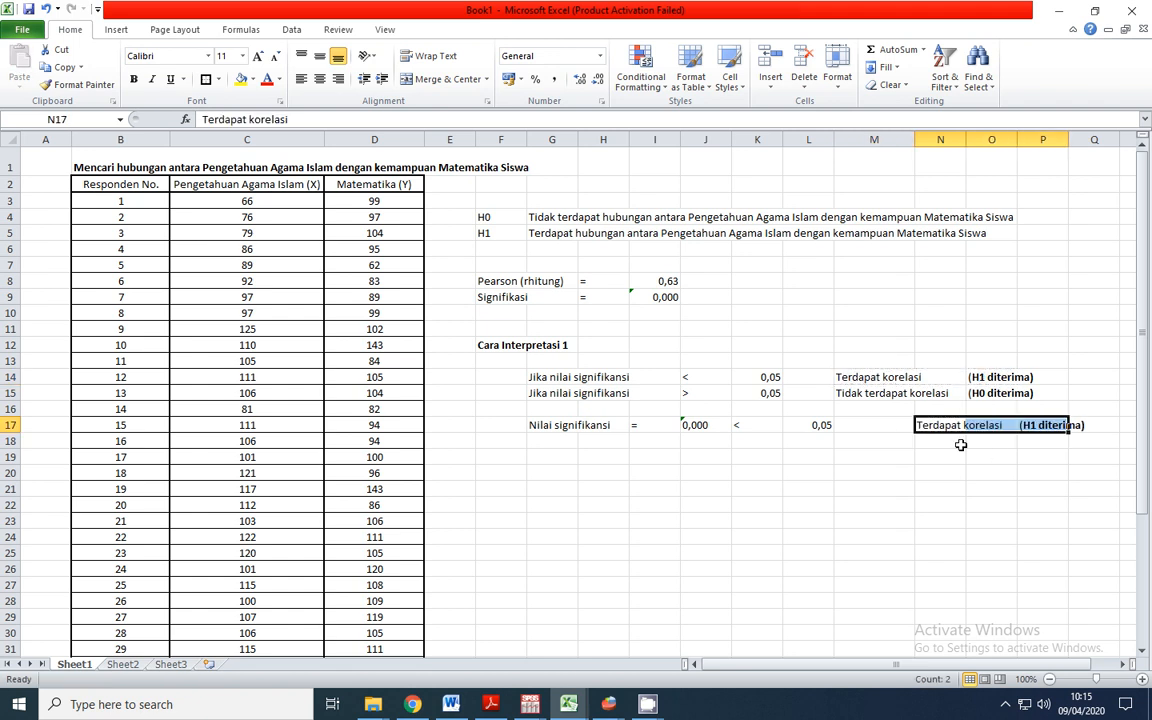
{"action": "left_click", "coordinate": [985, 510]}
{"action": "left_click", "coordinate": [954, 428]}
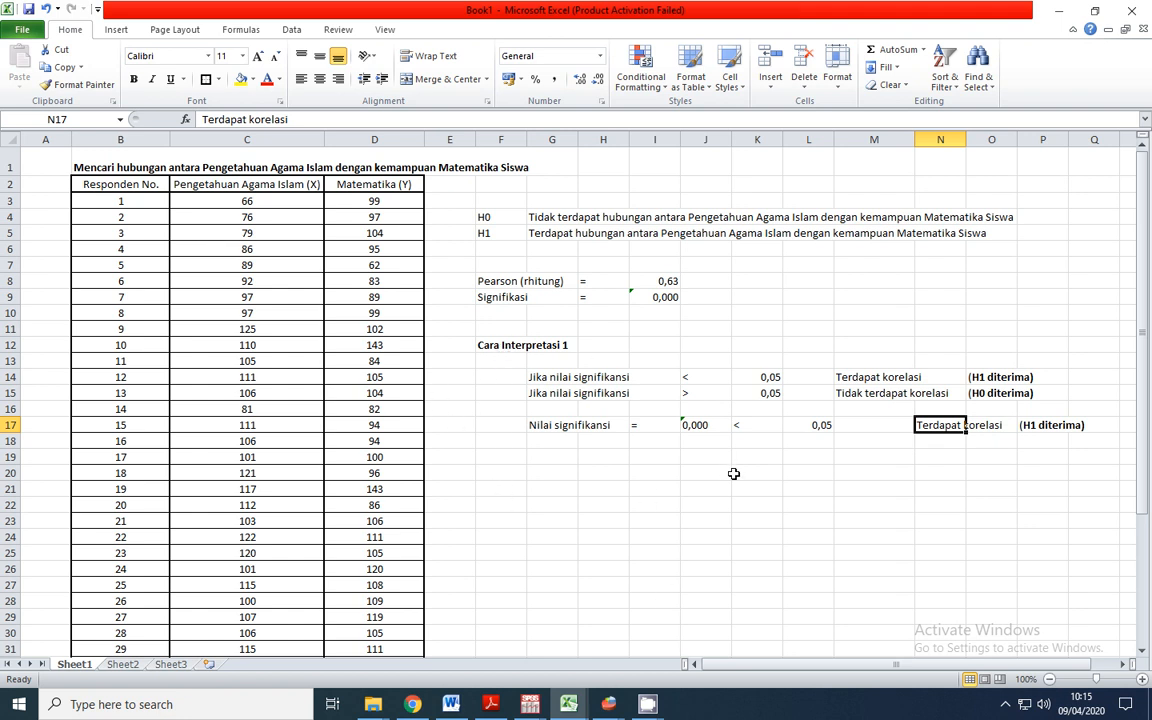
{"action": "left_click", "coordinate": [503, 284]}
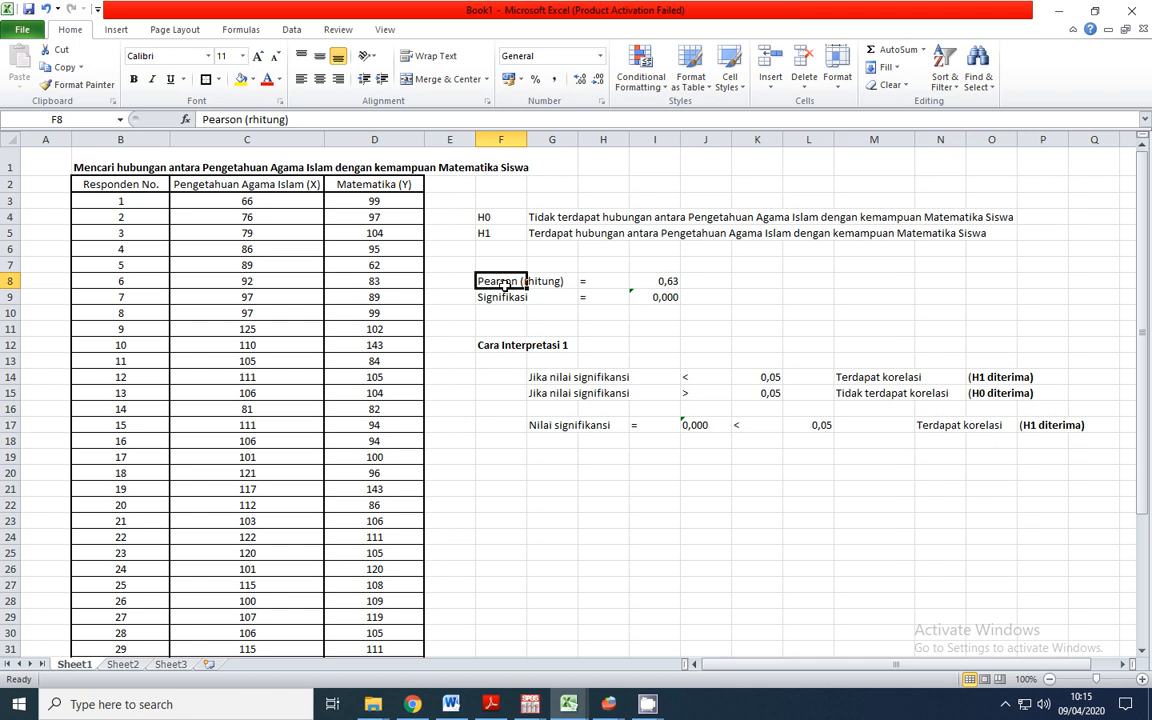
{"action": "left_click", "coordinate": [582, 314]}
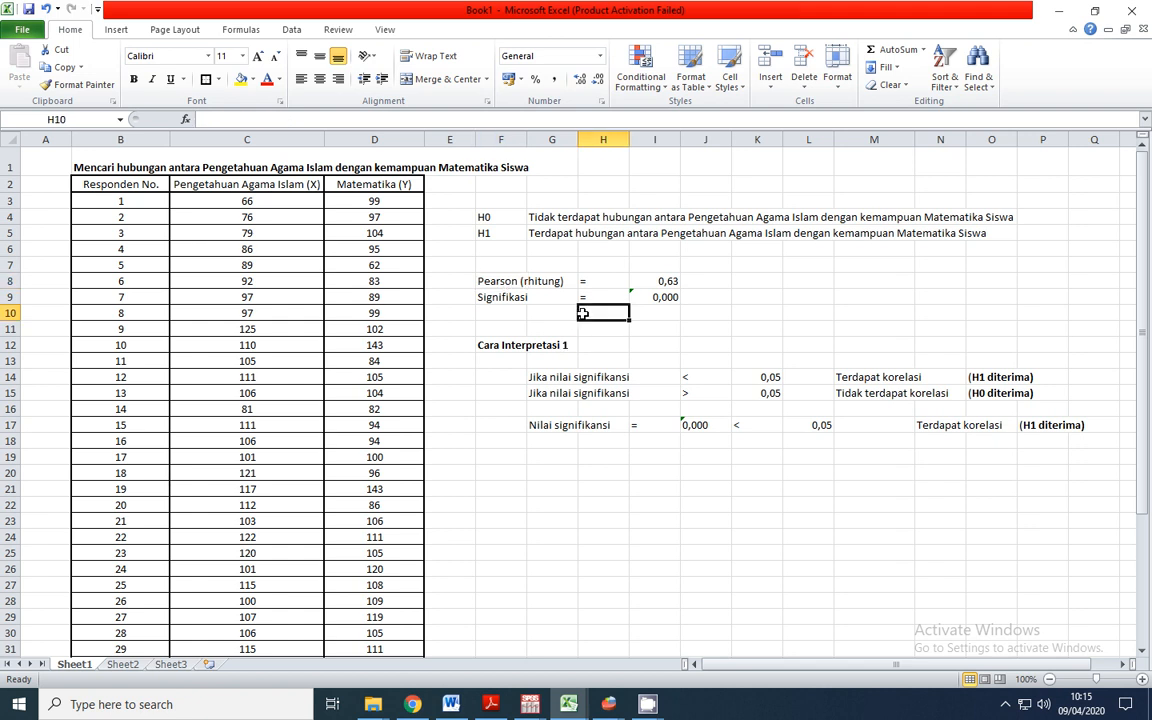
{"action": "left_click", "coordinate": [712, 280]}
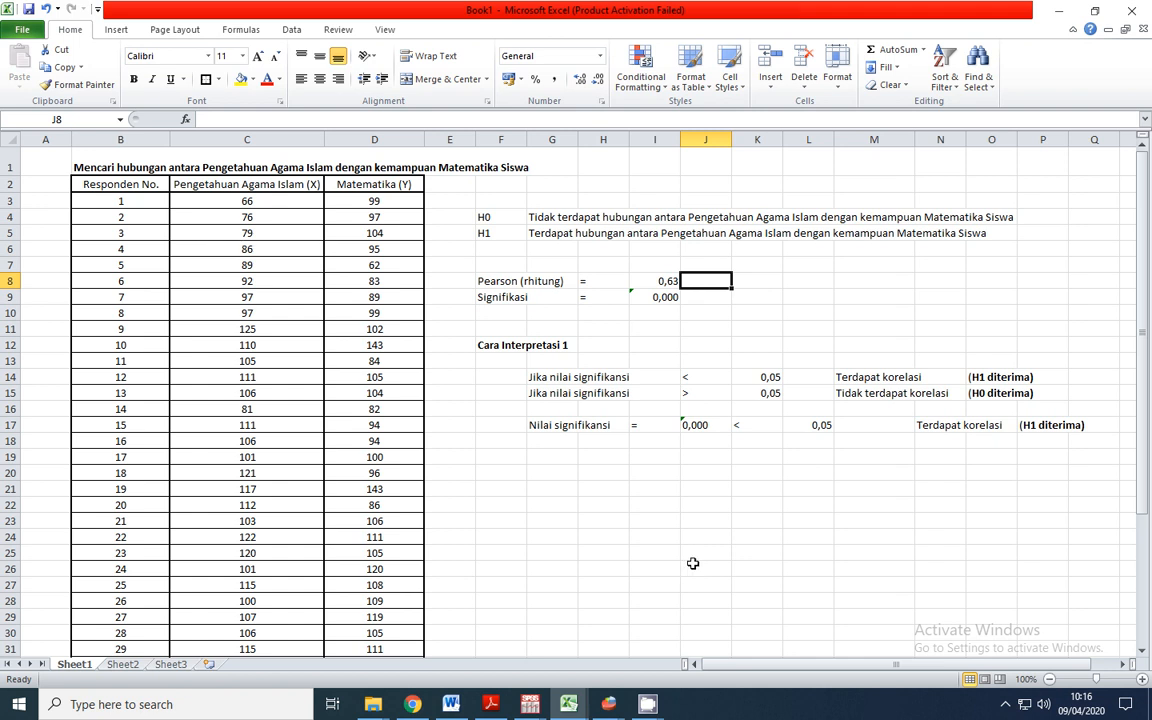
Copy the heading in F12 to F20 and change the copy to "Cara Interpretasi 2"
{"action": "left_click", "coordinate": [479, 469]}
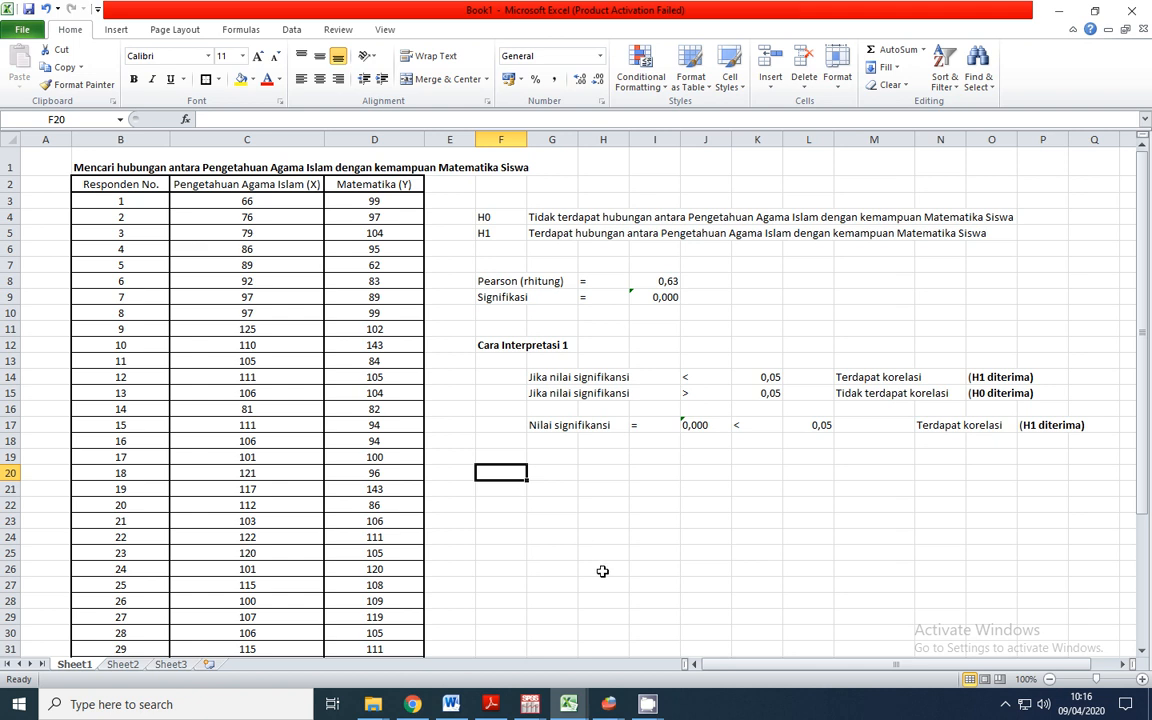
{"action": "left_click", "coordinate": [505, 345]}
{"action": "key", "text": "ctrl+c"}
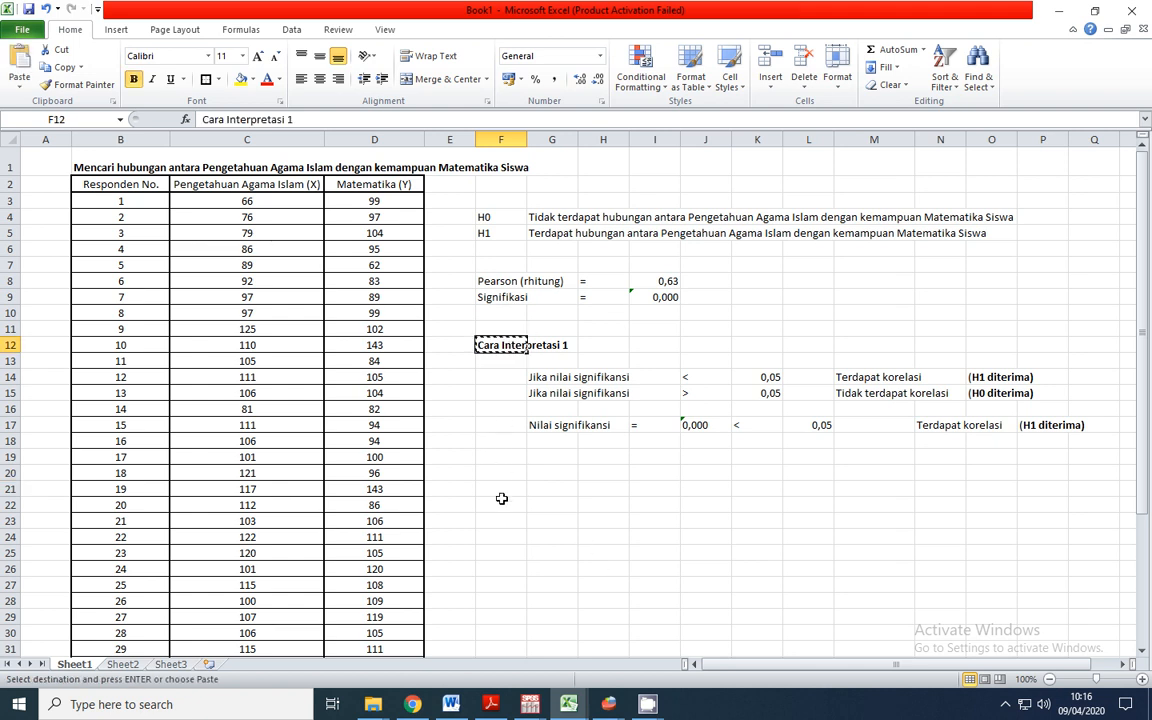
{"action": "left_click", "coordinate": [505, 471]}
{"action": "key", "text": "ctrl+v"}
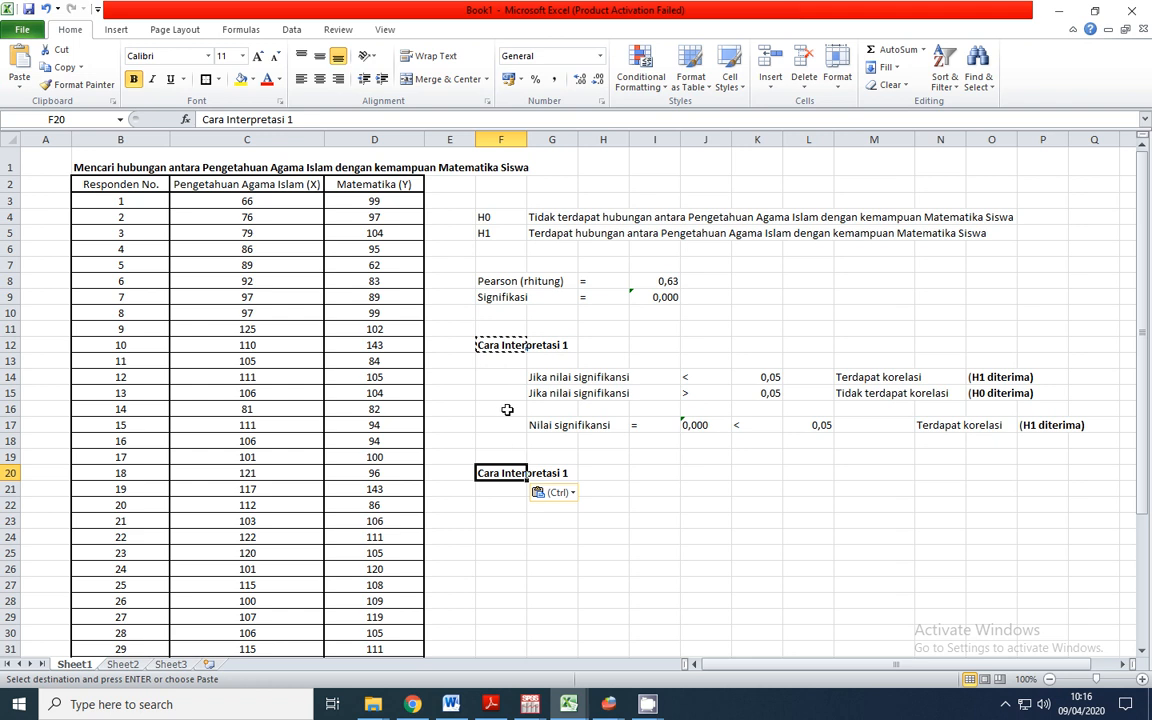
{"action": "key", "text": "F2"}
{"action": "key", "text": "BackSpace"}
{"action": "type", "text": "2"}
{"action": "key", "text": "Return"}
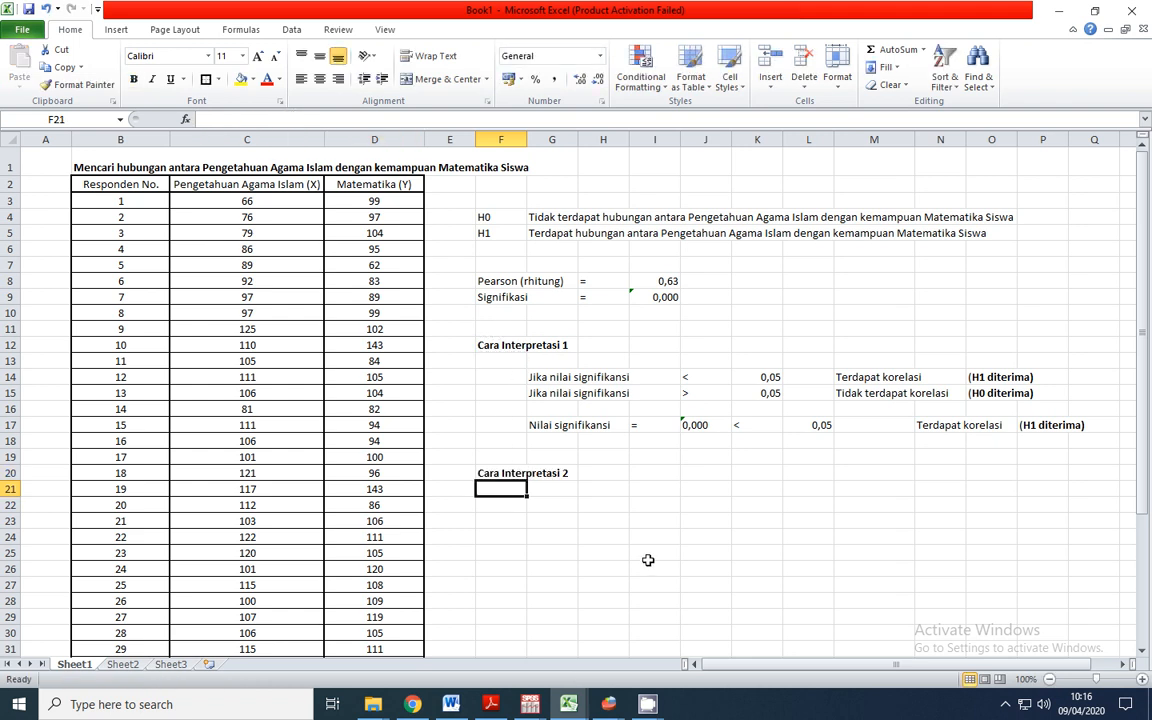
Paste the H1 and H0 decision rules comparing rhitung with rtabel into G22:O23, and review both rules
{"action": "left_click", "coordinate": [556, 489]}
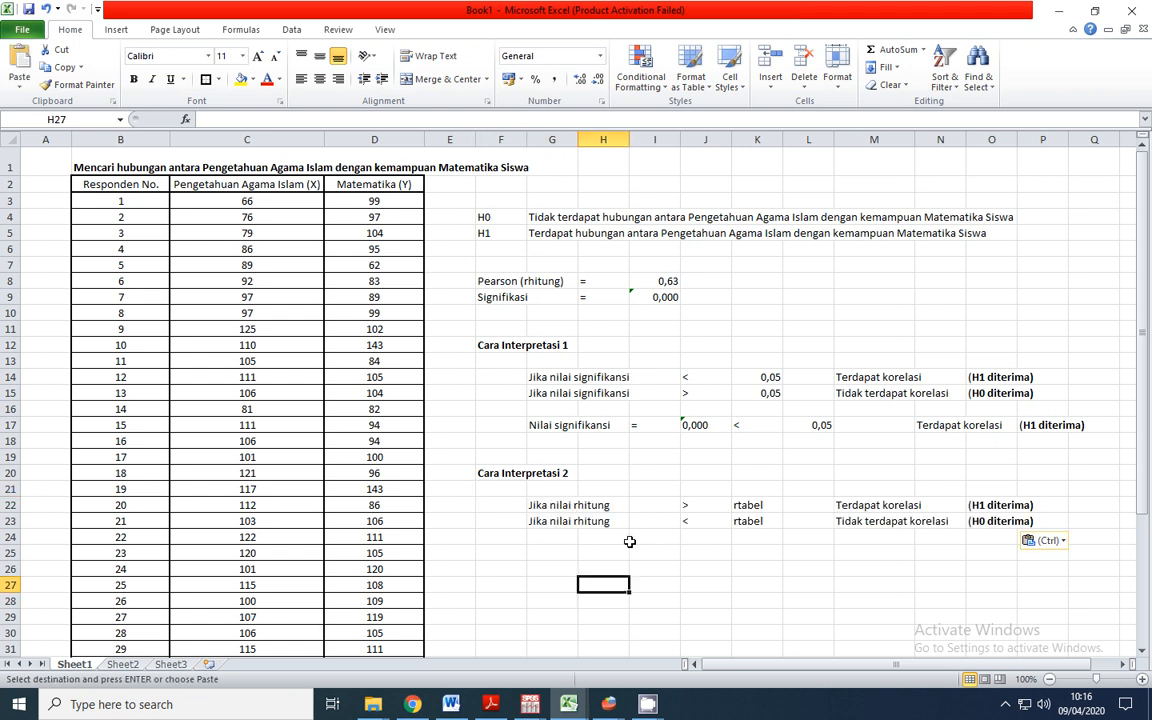
{"action": "left_click", "coordinate": [546, 510]}
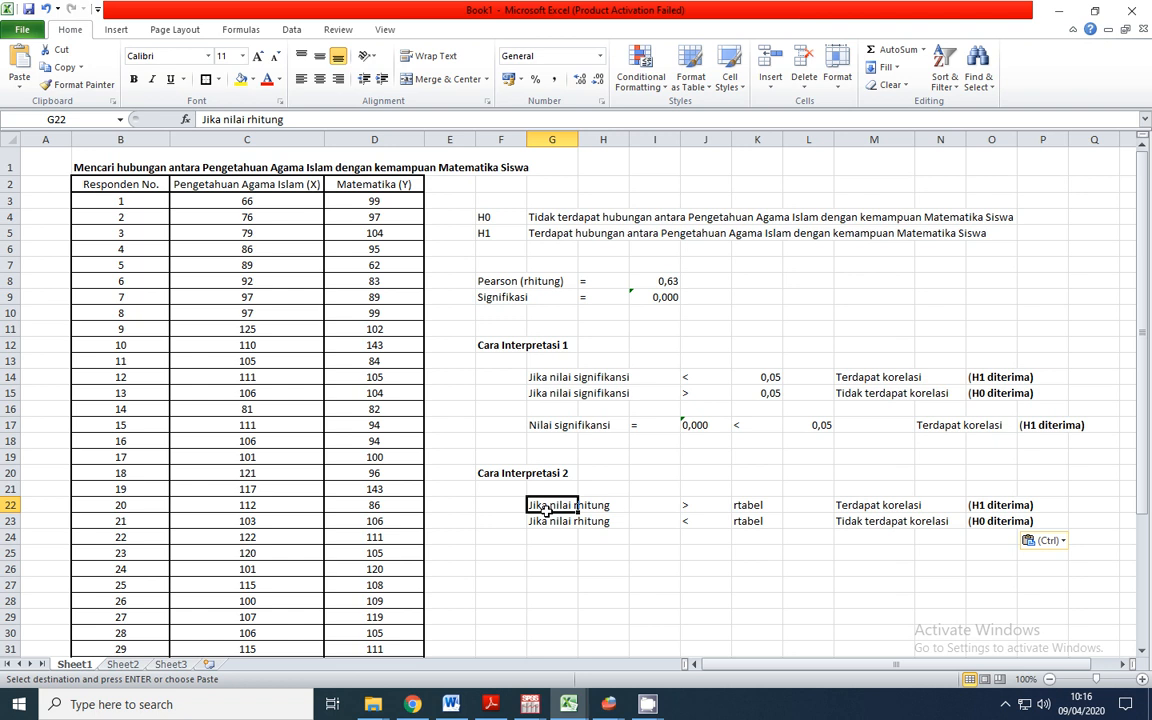
{"action": "left_click", "coordinate": [705, 505]}
{"action": "left_click", "coordinate": [763, 508]}
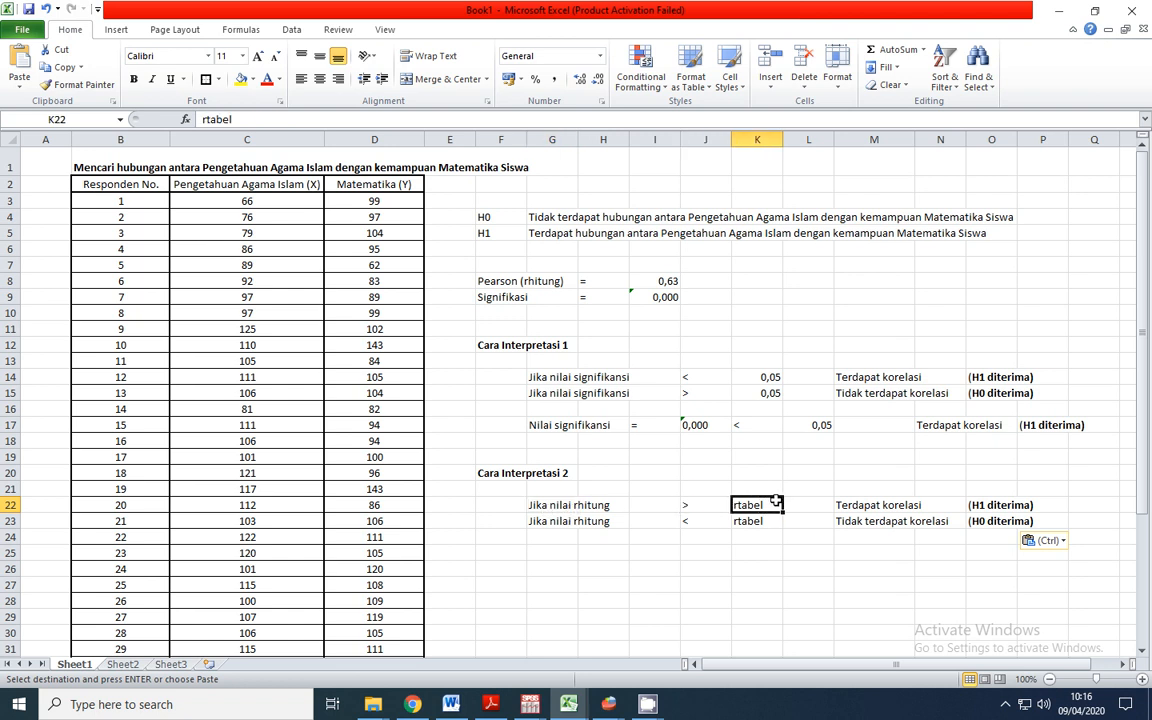
{"action": "left_click", "coordinate": [872, 505]}
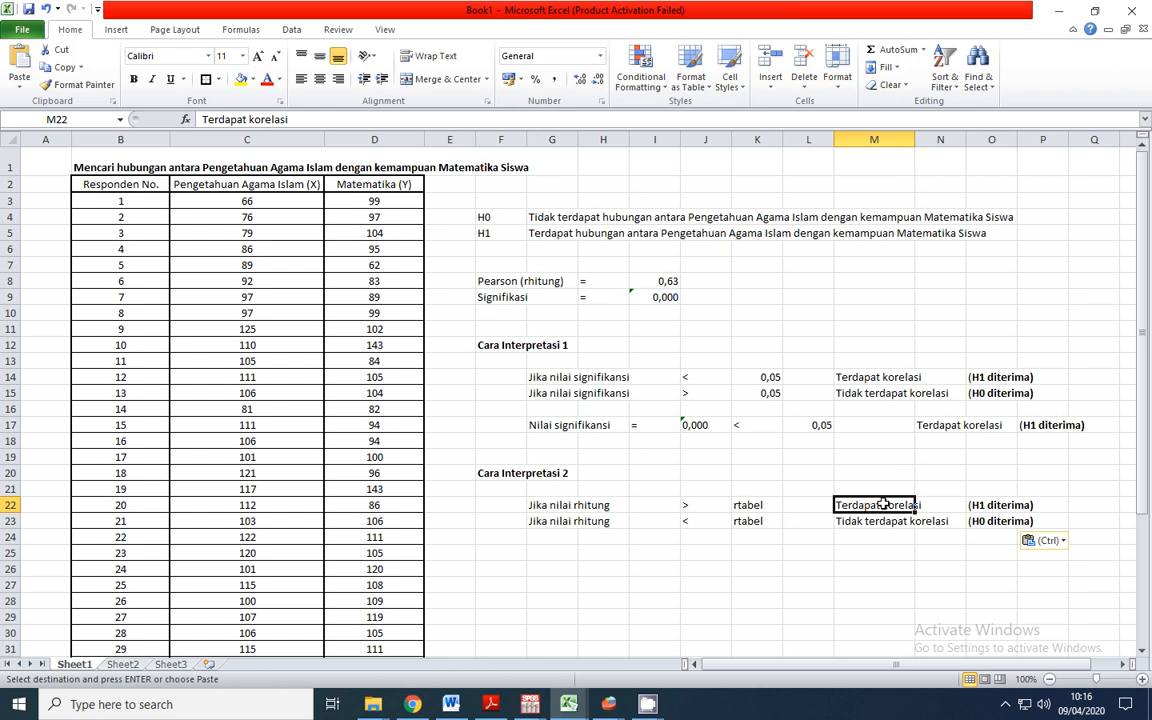
{"action": "left_click", "coordinate": [1001, 505]}
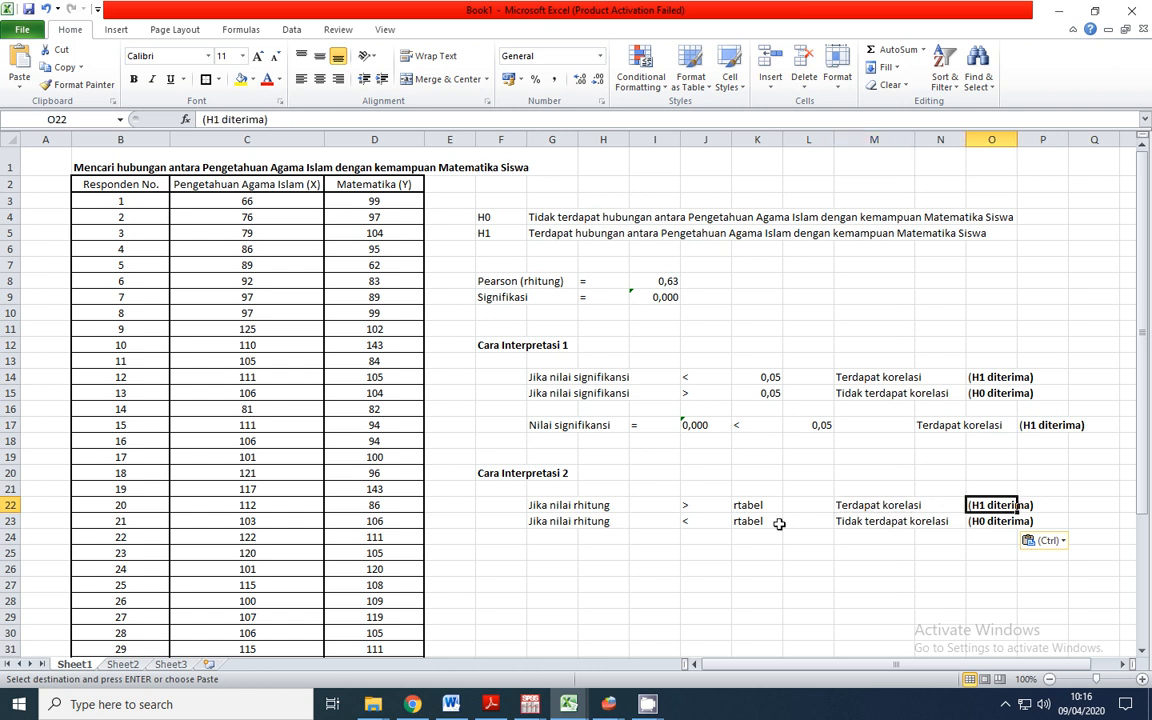
{"action": "left_click", "coordinate": [557, 521]}
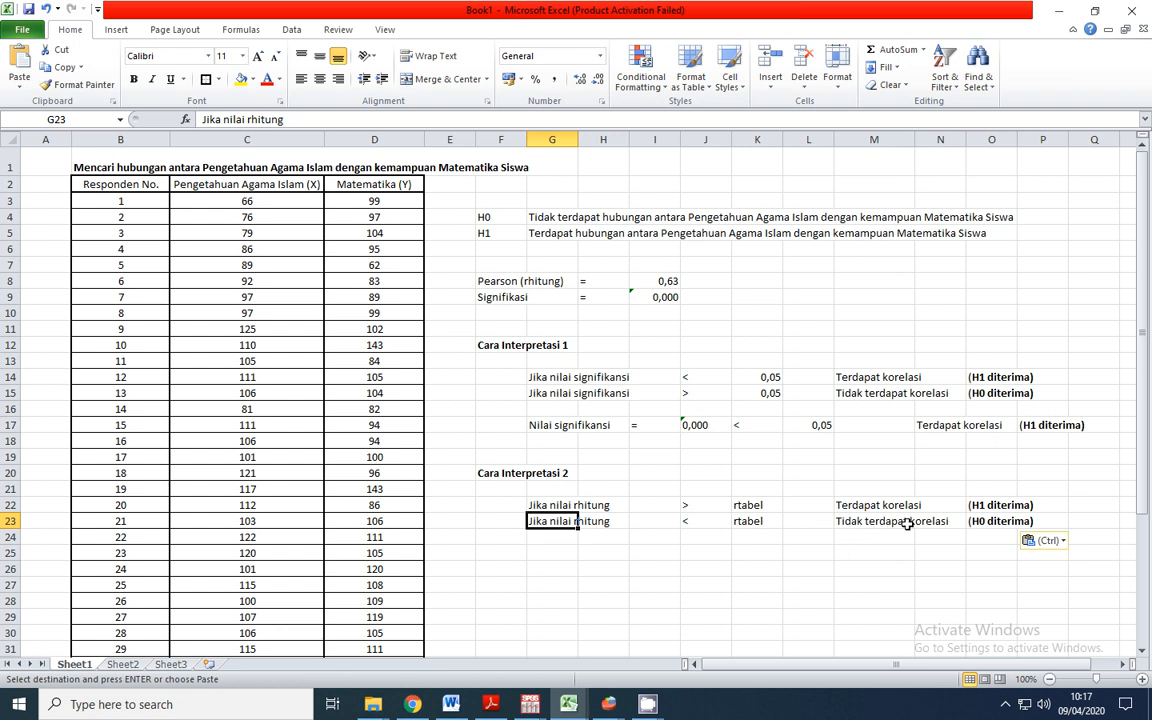
{"action": "left_click", "coordinate": [1014, 521]}
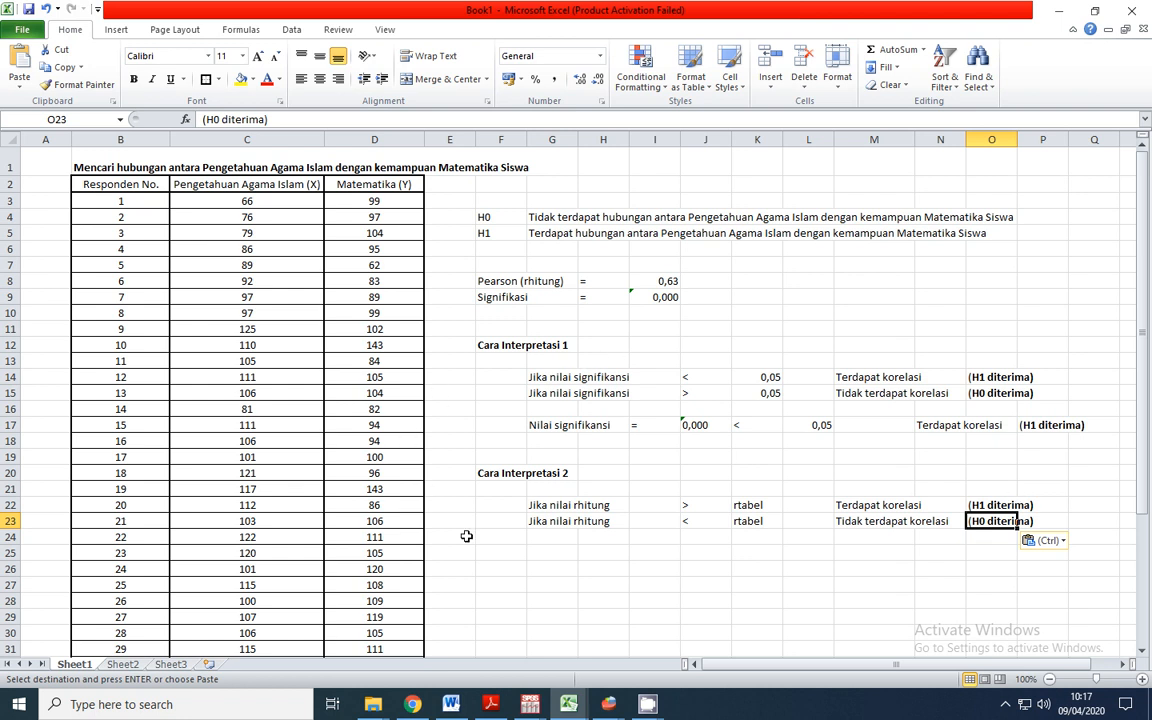
Examine the r product moment table in Adobe Reader, and check the last respondent number in the Excel data
{"action": "left_click", "coordinate": [490, 704]}
{"action": "left_click", "coordinate": [514, 498]}
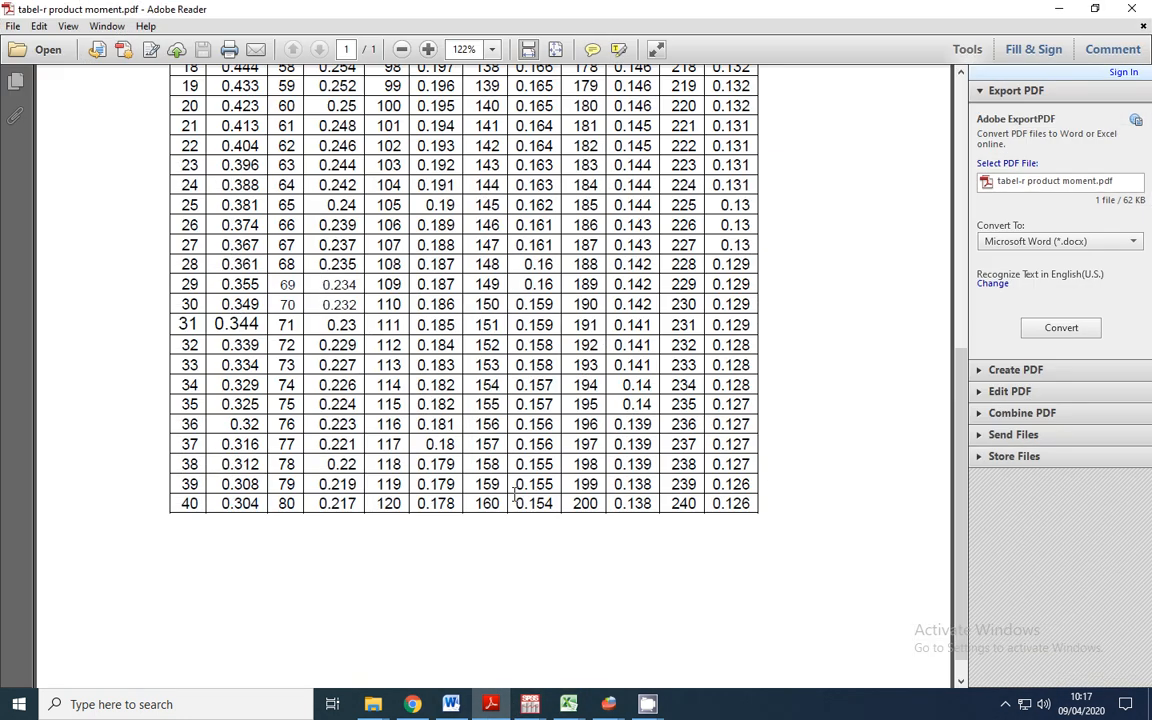
{"action": "scroll", "coordinate": [440, 348], "scroll_direction": "up", "scroll_amount": 10}
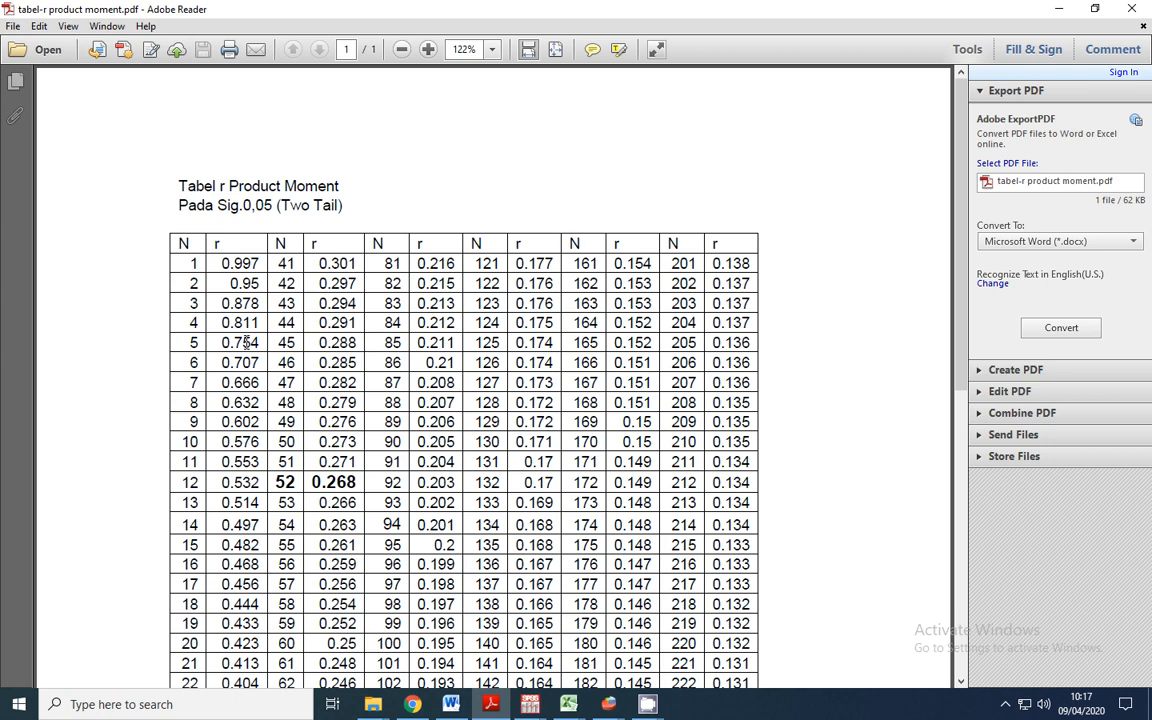
{"action": "scroll", "coordinate": [246, 342], "scroll_direction": "down", "scroll_amount": 10}
{"action": "scroll", "coordinate": [258, 383], "scroll_direction": "up", "scroll_amount": 10}
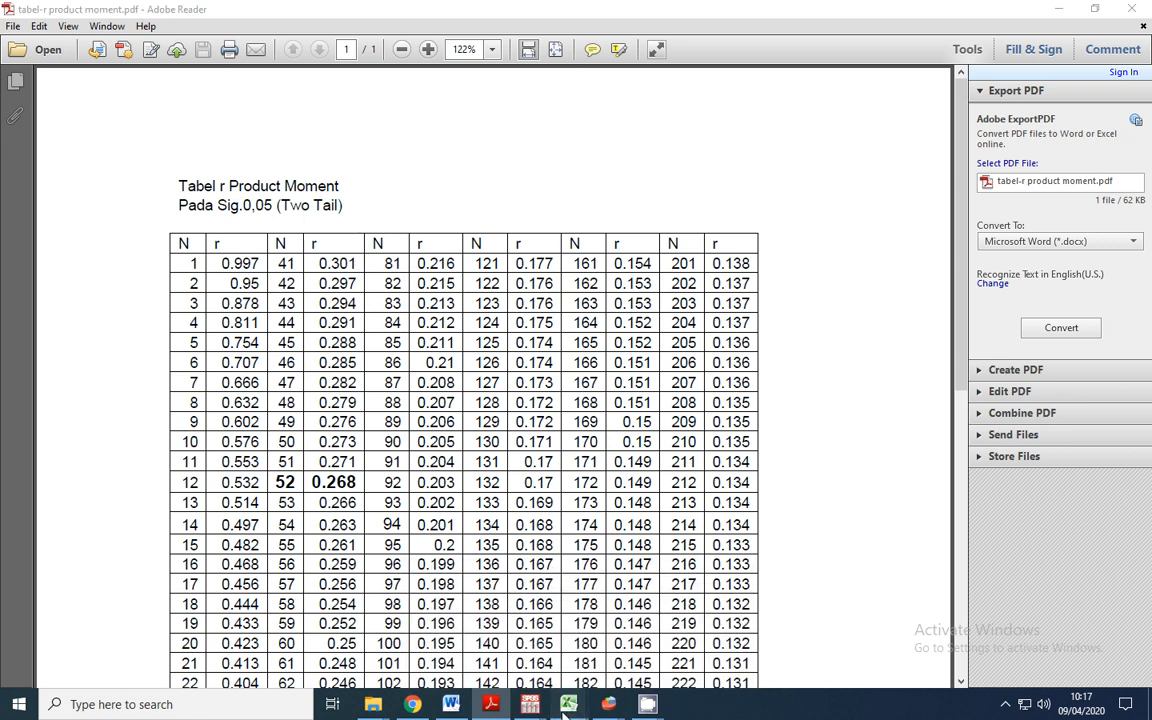
{"action": "mouse_move", "coordinate": [568, 704]}
{"action": "left_click", "coordinate": [440, 620]}
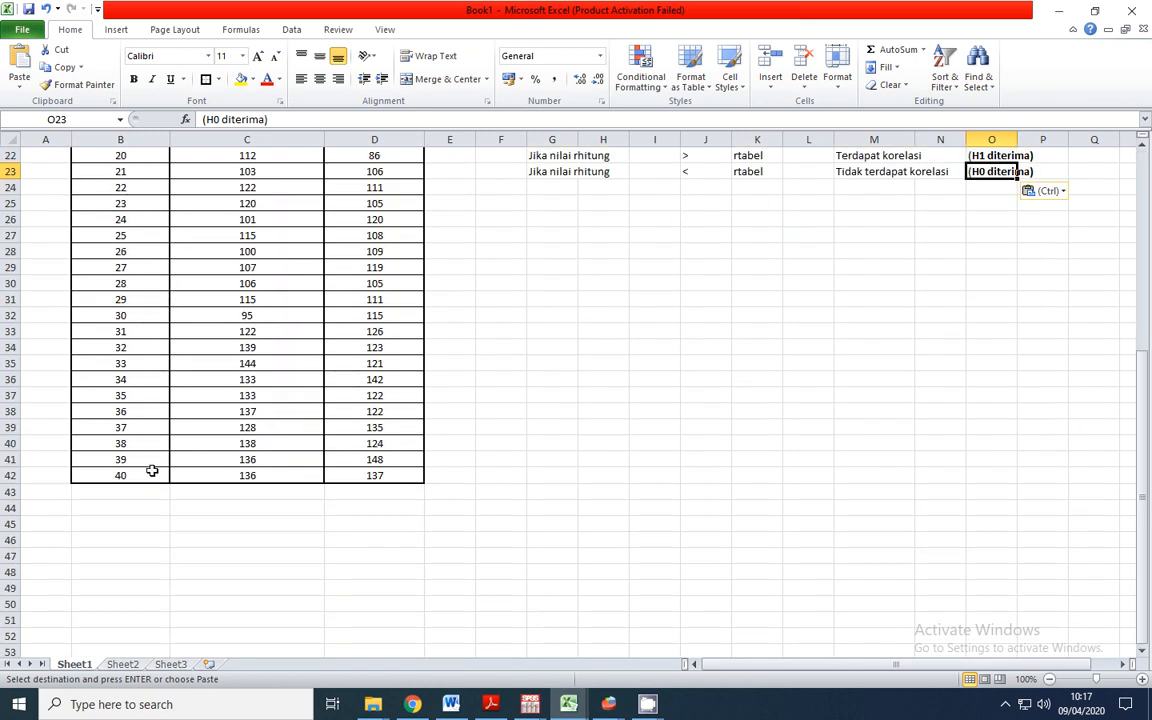
{"action": "left_click", "coordinate": [122, 474]}
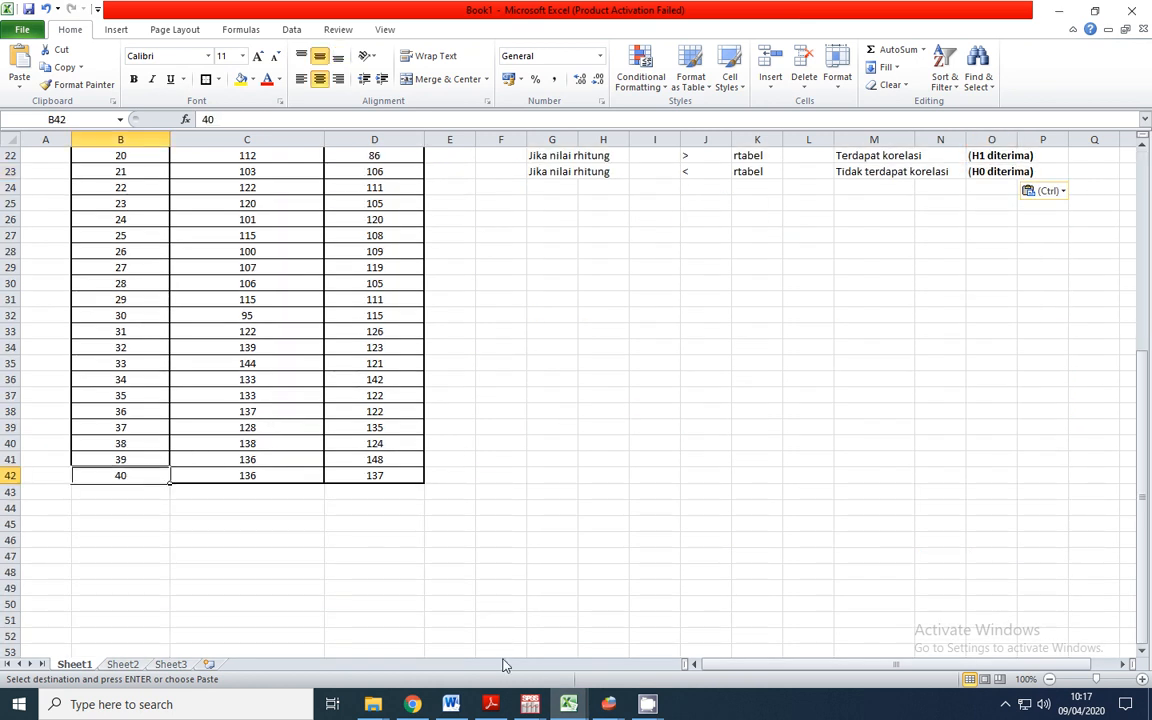
Copy the r value for N = 40 from the product moment table in Adobe Reader
{"action": "left_click", "coordinate": [490, 704]}
{"action": "scroll", "coordinate": [272, 431], "scroll_direction": "down", "scroll_amount": 10}
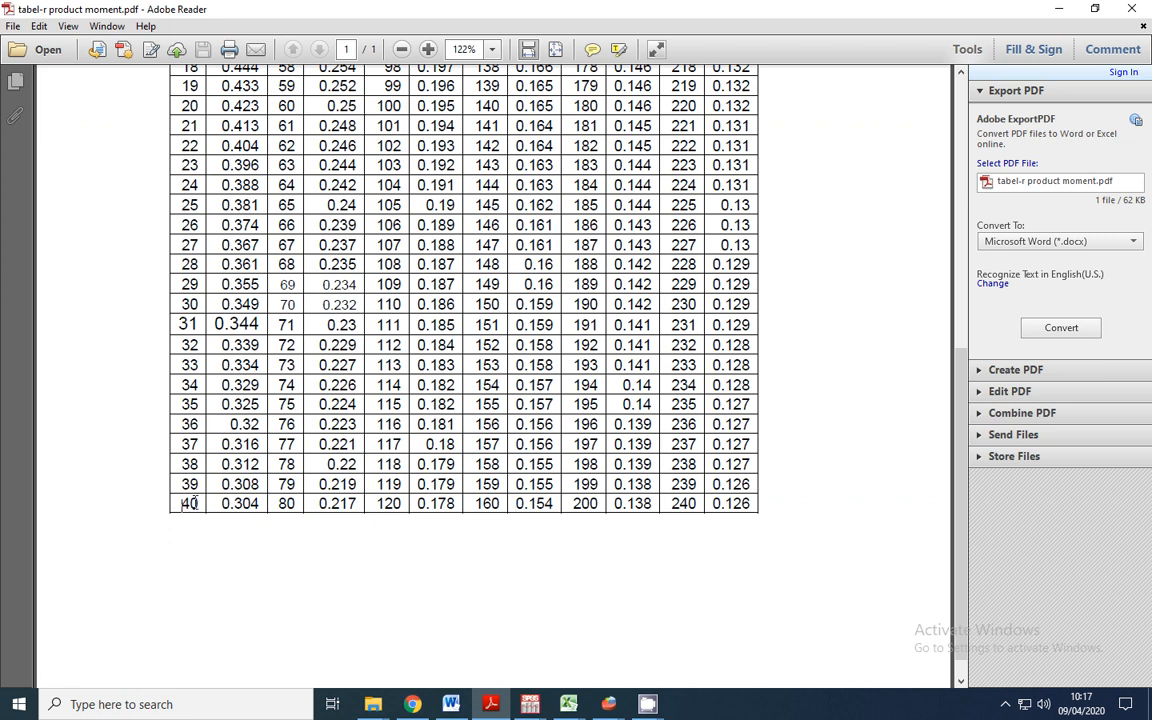
{"action": "left_click_drag", "start_coordinate": [223, 503], "coordinate": [259, 503]}
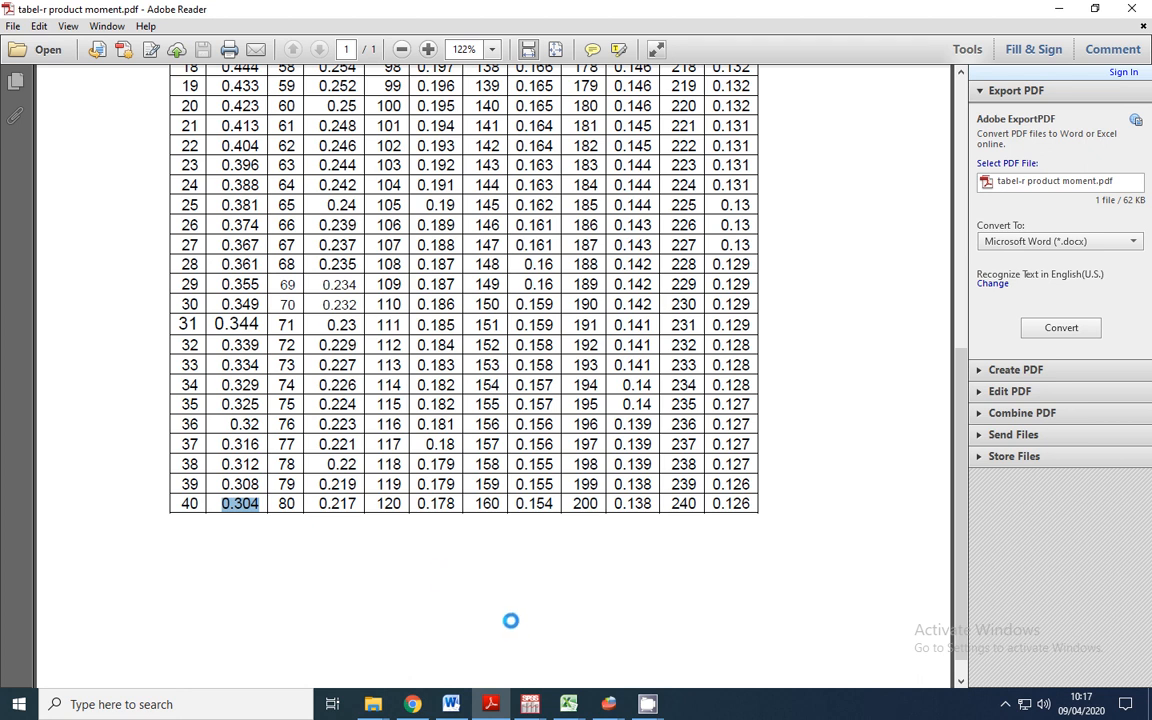
Switch back to Excel and record the sample size in row 25 as "Sampel", "=" and 40 in G25:I25
{"action": "left_click", "coordinate": [569, 706]}
{"action": "left_click", "coordinate": [425, 640]}
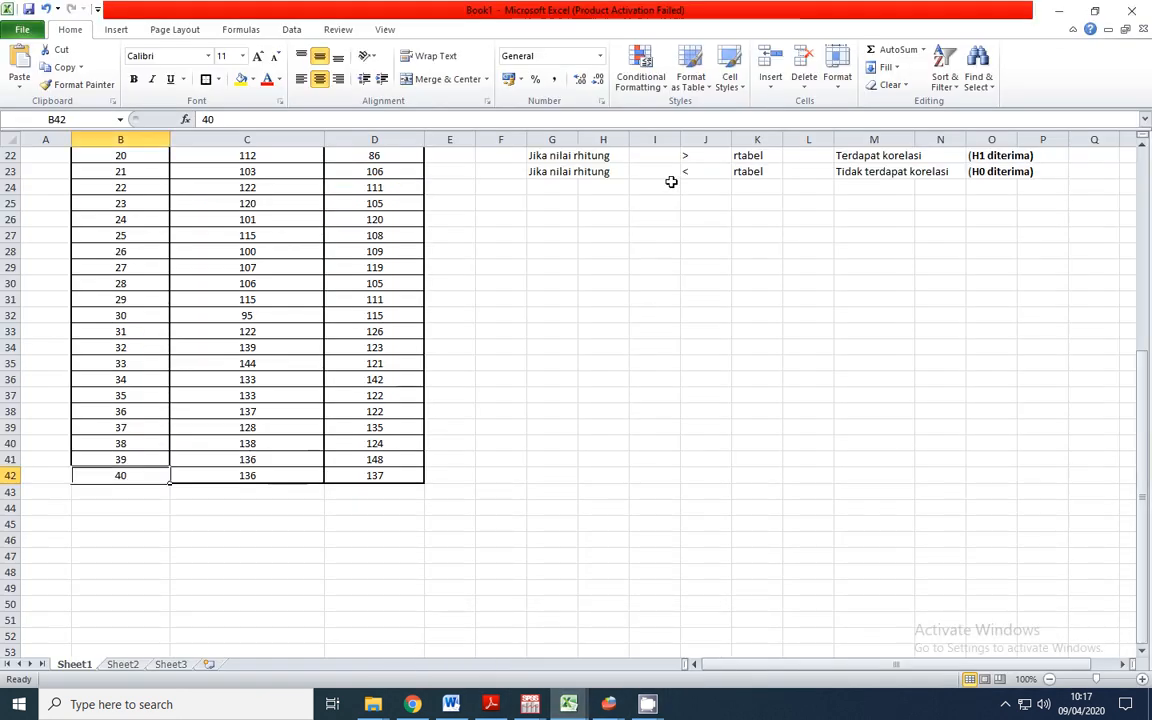
{"action": "left_click", "coordinate": [671, 180]}
{"action": "scroll", "coordinate": [707, 341], "scroll_direction": "up", "scroll_amount": 5}
{"action": "left_click", "coordinate": [548, 444]}
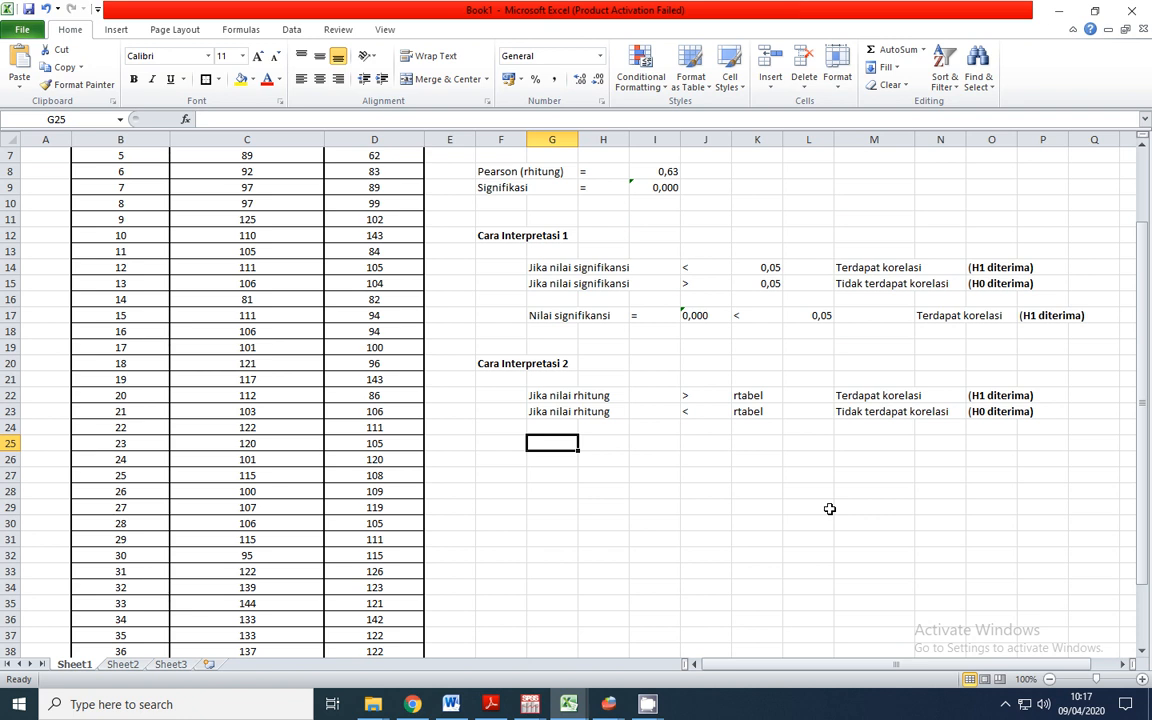
{"action": "type", "text": "Sampel"}
{"action": "key", "text": "Tab"}
{"action": "type", "text": "="}
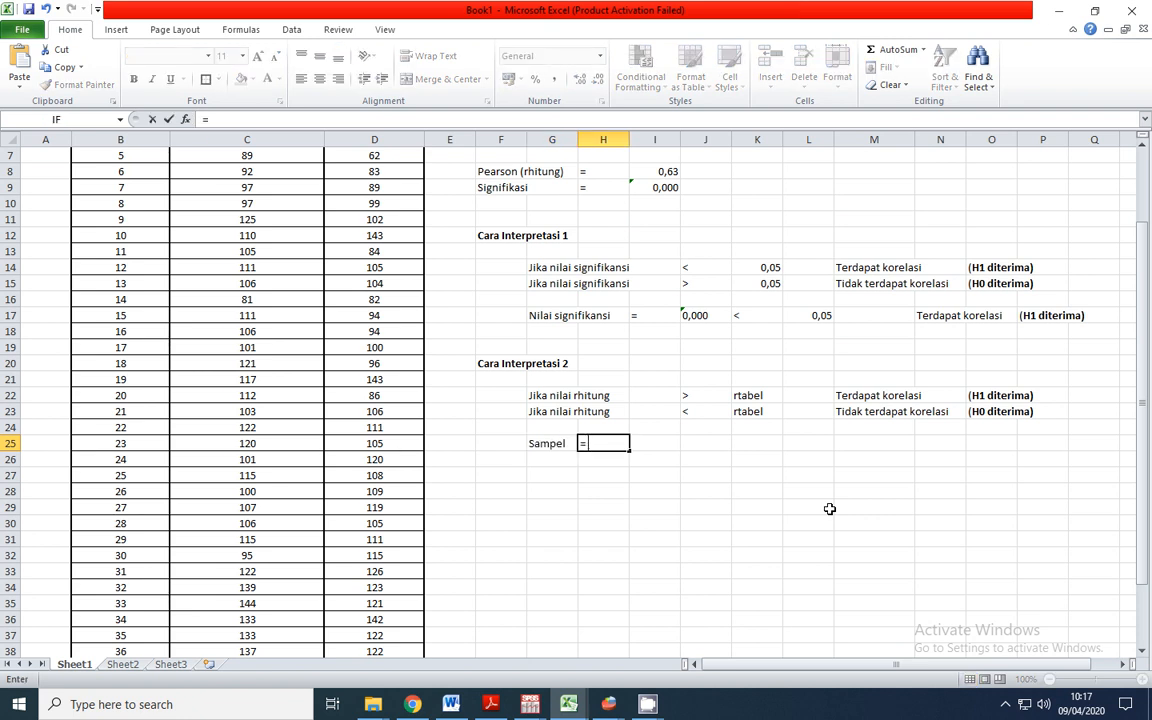
{"action": "key", "text": "Tab"}
{"action": "type", "text": "40"}
{"action": "key", "text": "Return"}
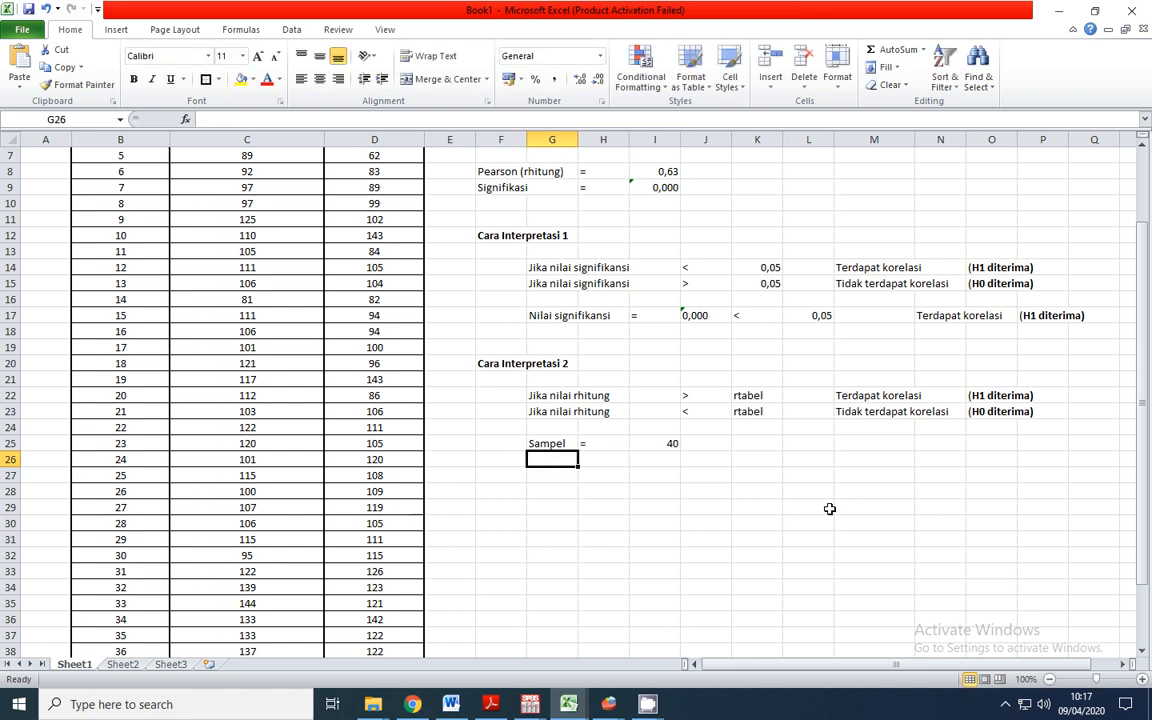
Enter "rtabel" and "=" in G26:H26, and paste the copied table value 0.304 into I26
{"action": "type", "text": "rtabel"}
{"action": "key", "text": "Tab"}
{"action": "type", "text": "="}
{"action": "key", "text": "Tab"}
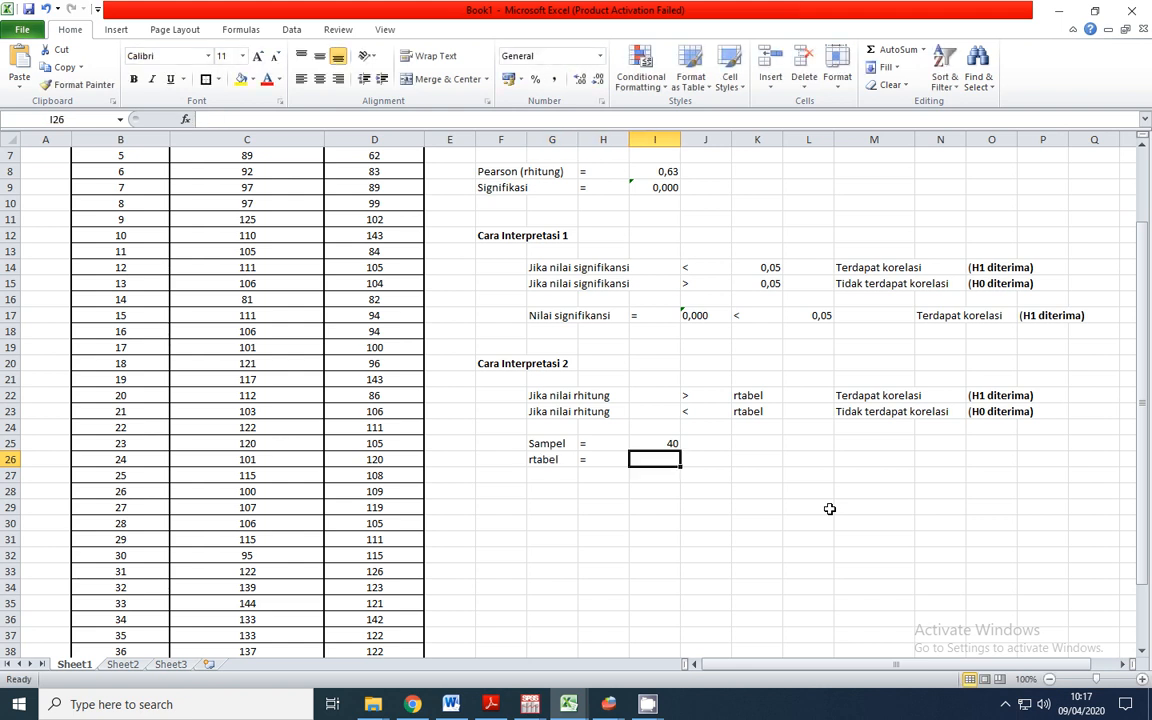
{"action": "type", "text": "0.304"}
{"action": "left_click", "coordinate": [920, 522]}
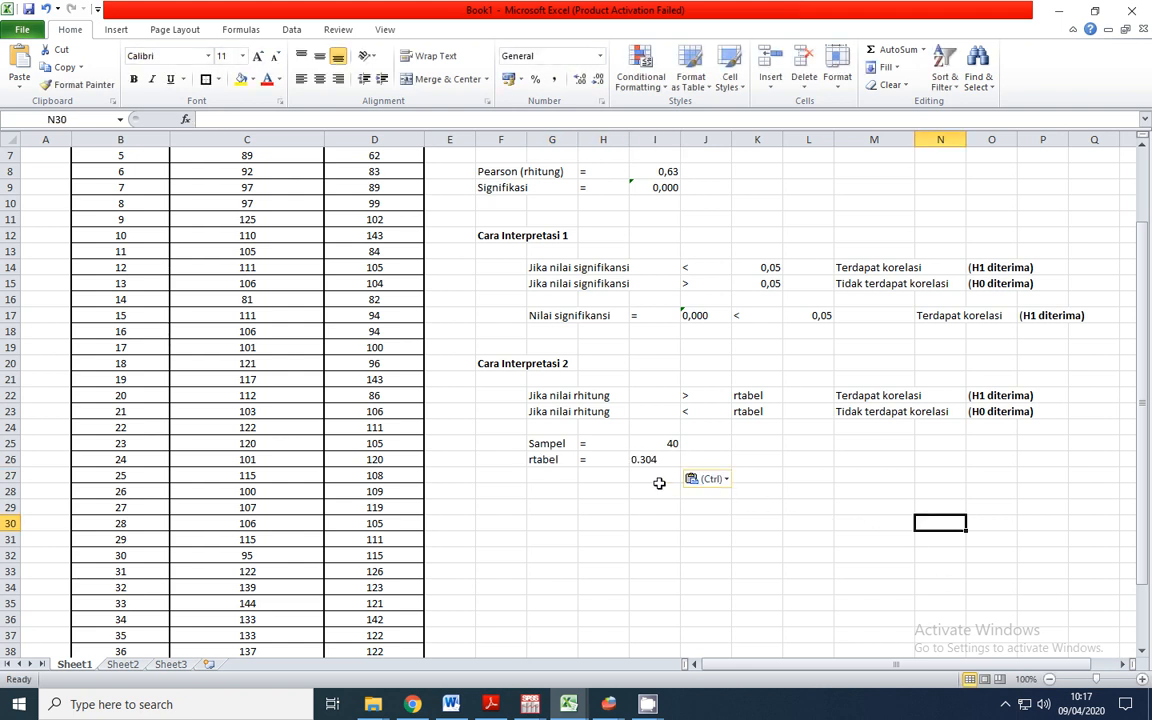
Correct the rtabel value in I26 to use a decimal comma, 0,304
{"action": "left_click", "coordinate": [640, 459]}
{"action": "double_click", "coordinate": [652, 460]}
{"action": "key", "text": "BackSpace"}
{"action": "type", "text": ","}
{"action": "key", "text": "Return"}
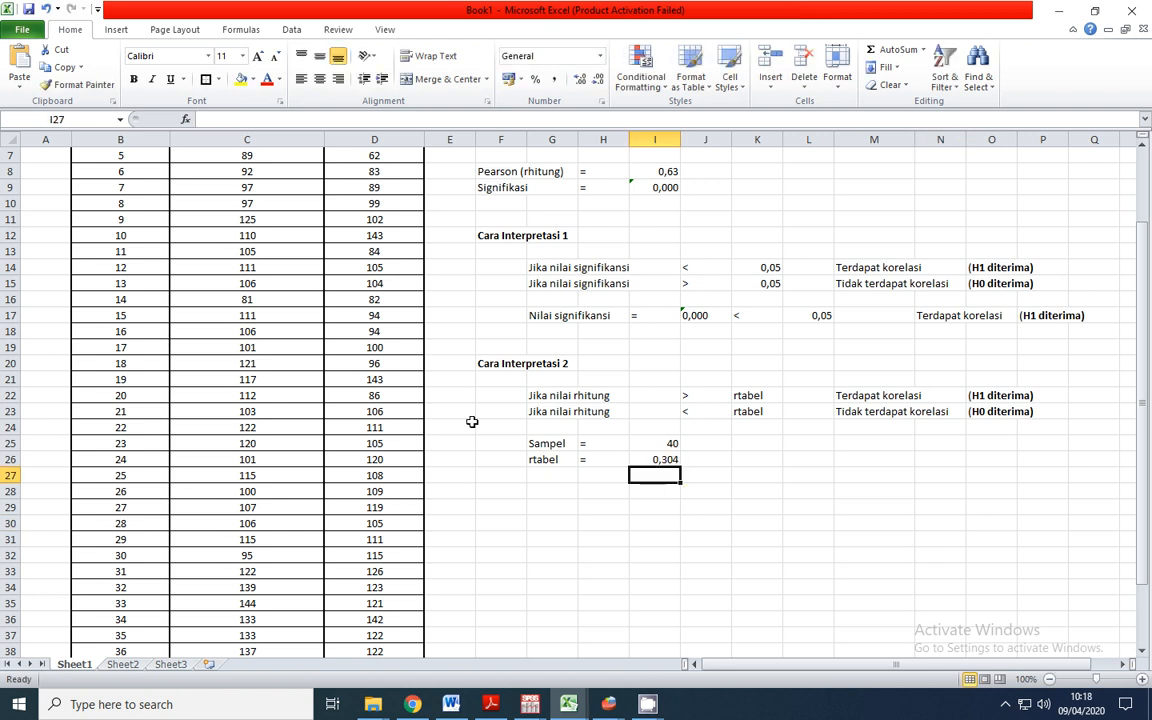
Start the comparison row under the rtabel value by entering "rhitung" in G28 and "=" in H28
{"action": "left_click", "coordinate": [545, 459]}
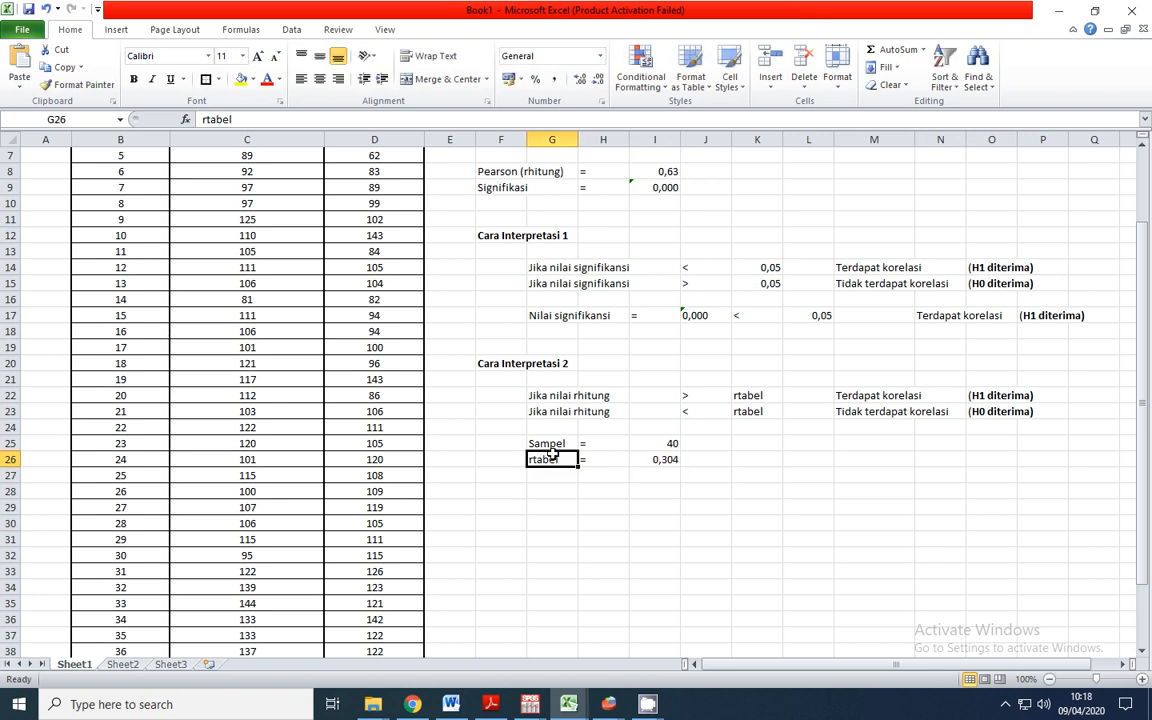
{"action": "left_click", "coordinate": [668, 170]}
{"action": "left_click", "coordinate": [564, 479]}
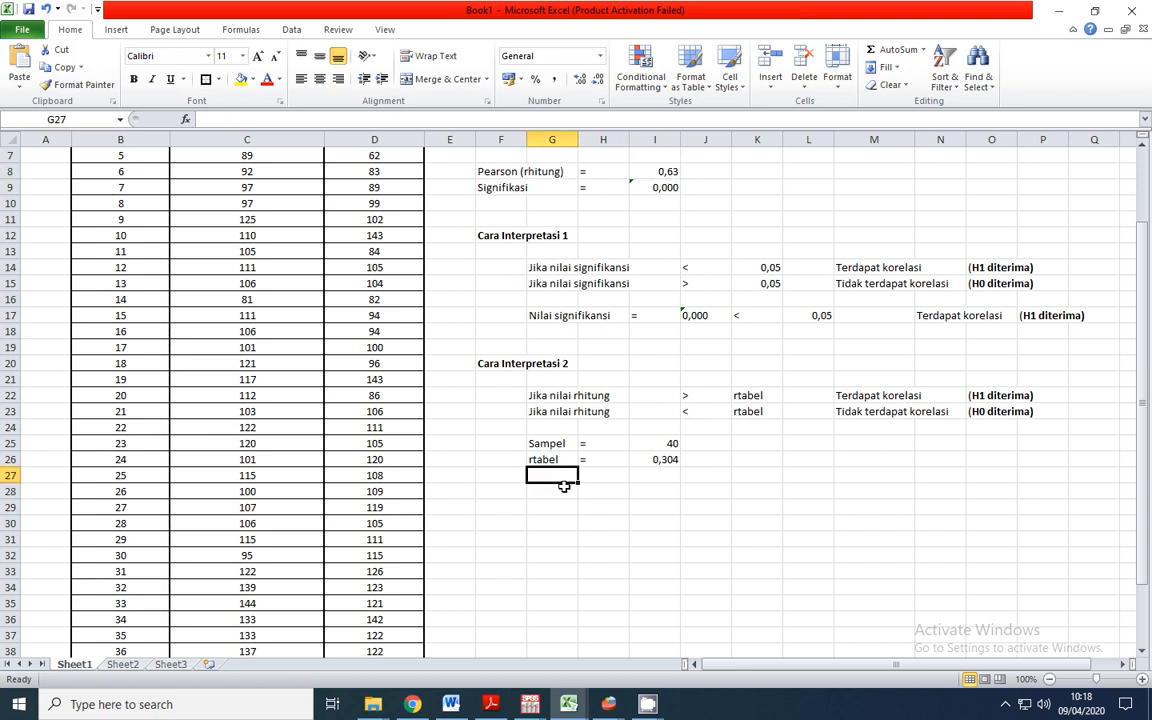
{"action": "left_click", "coordinate": [557, 489]}
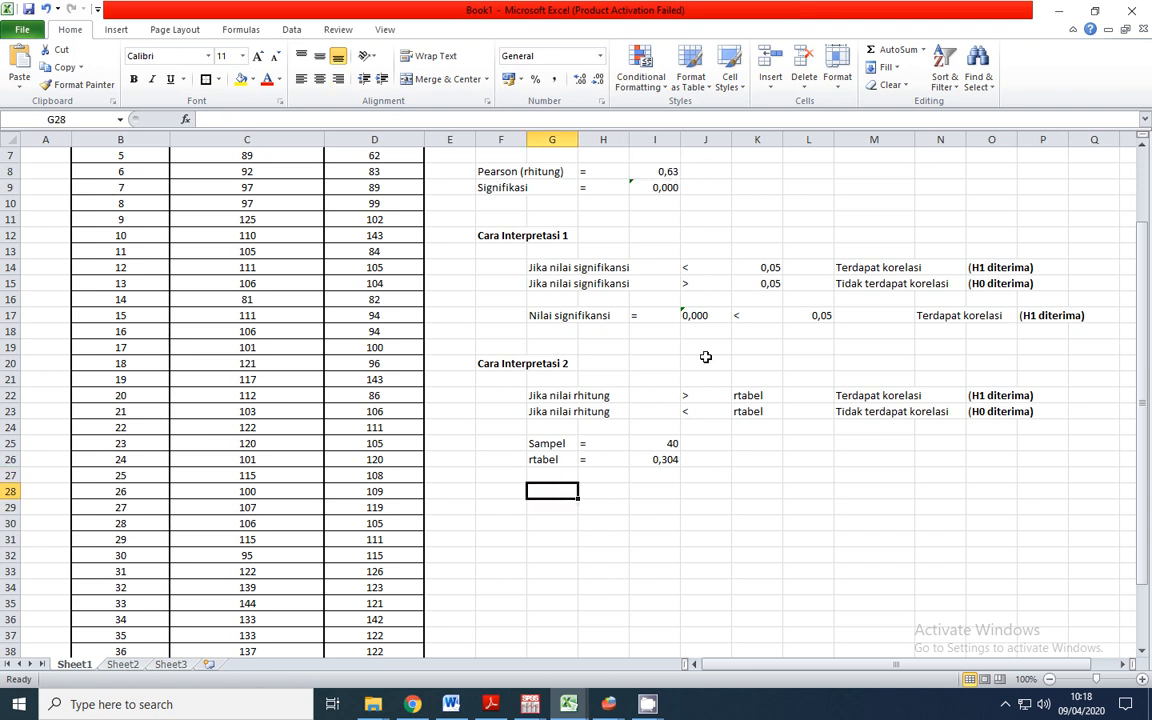
{"action": "type", "text": "rhitung"}
{"action": "key", "text": "Tab"}
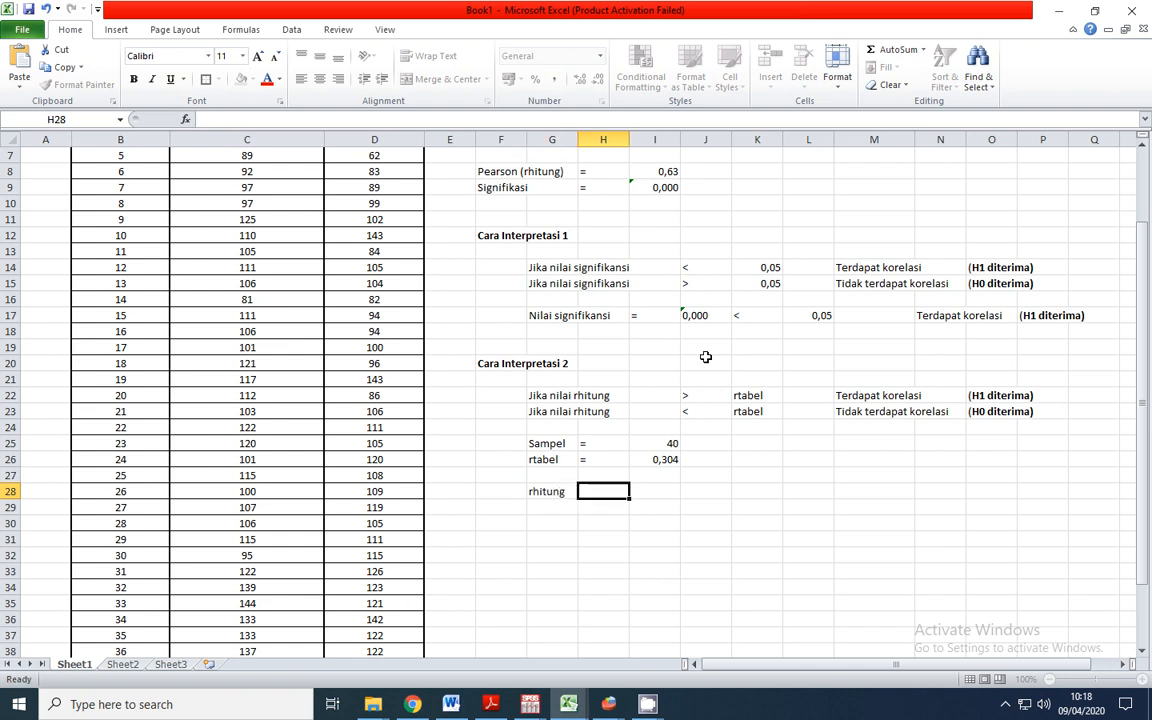
{"action": "type", "text": "="}
{"action": "key", "text": "Tab"}
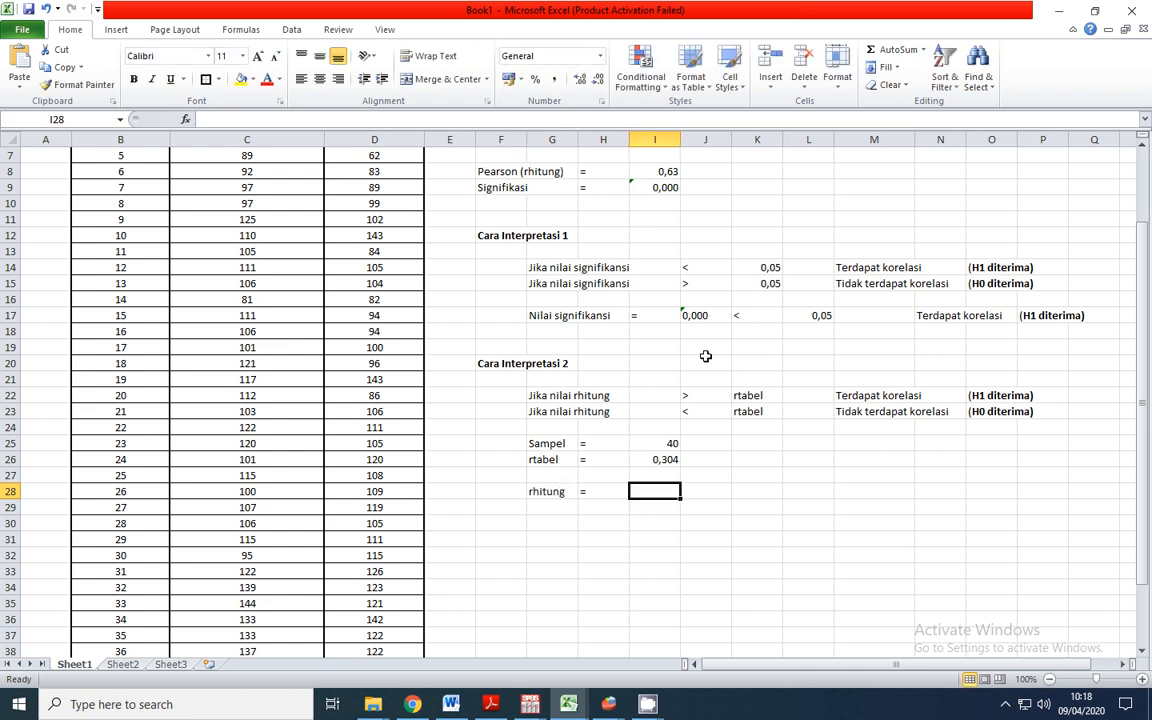
Copy the Pearson (rhitung) value from I8 into I28
{"action": "left_click", "coordinate": [664, 171]}
{"action": "key", "text": "ctrl+c"}
{"action": "left_click", "coordinate": [663, 491]}
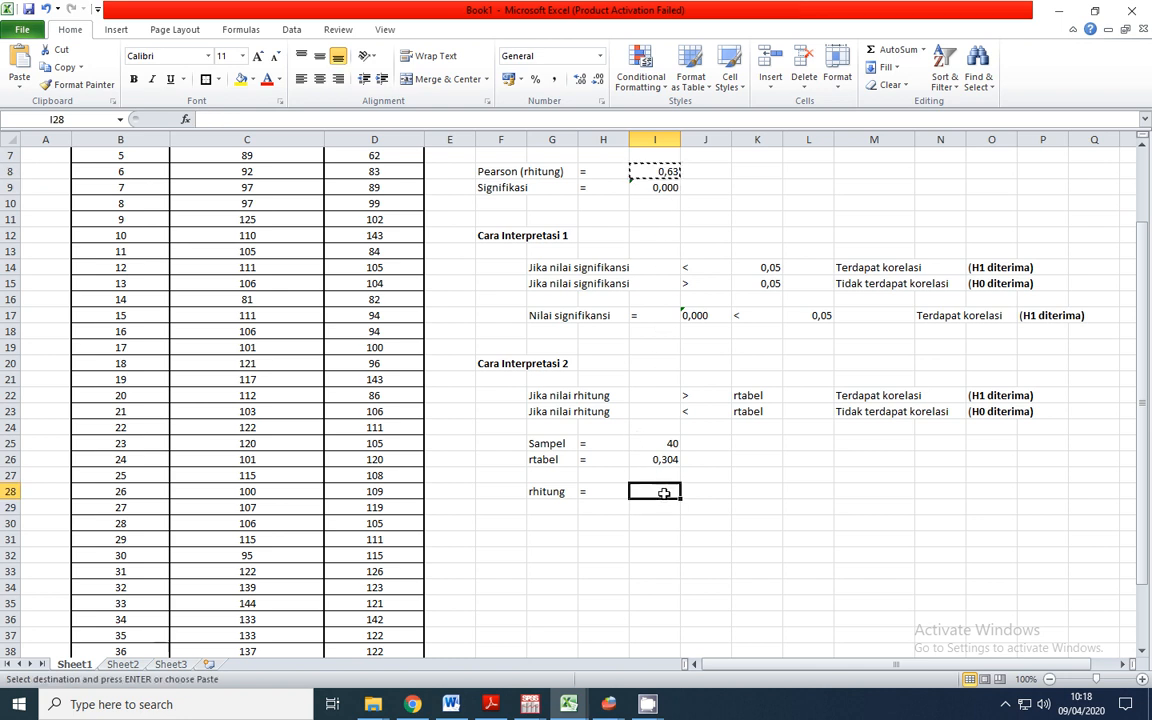
{"action": "key", "text": "ctrl+v"}
{"action": "left_click", "coordinate": [748, 491]}
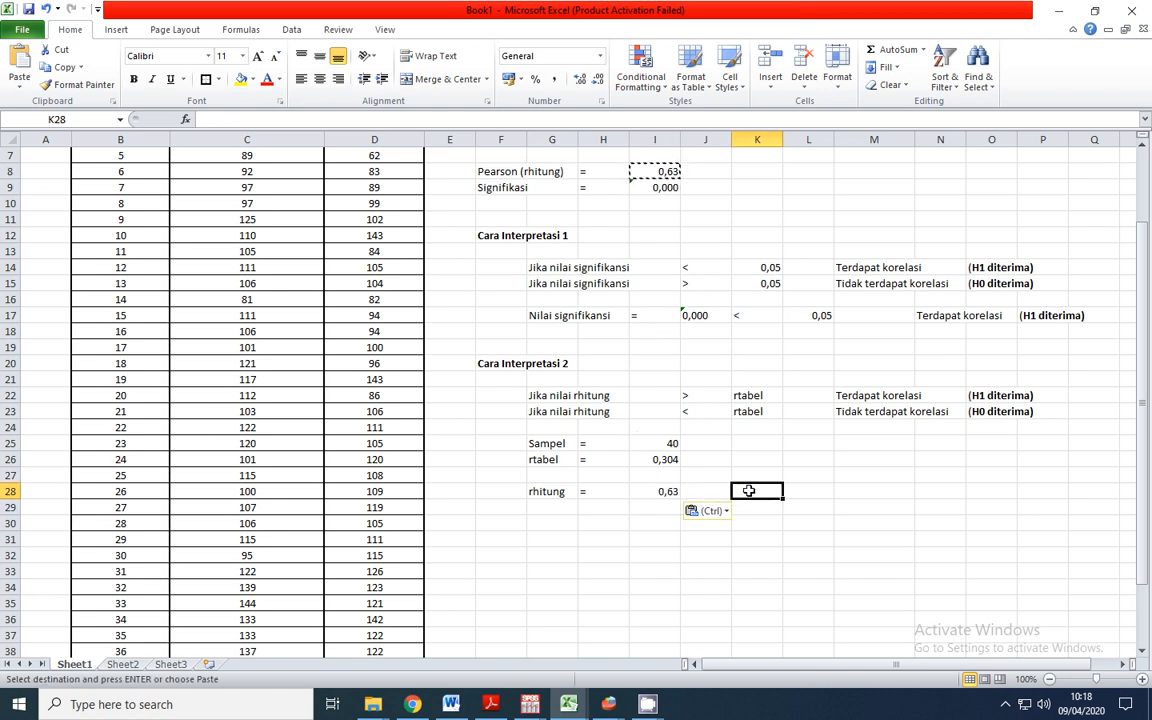
{"action": "key", "text": "Escape"}
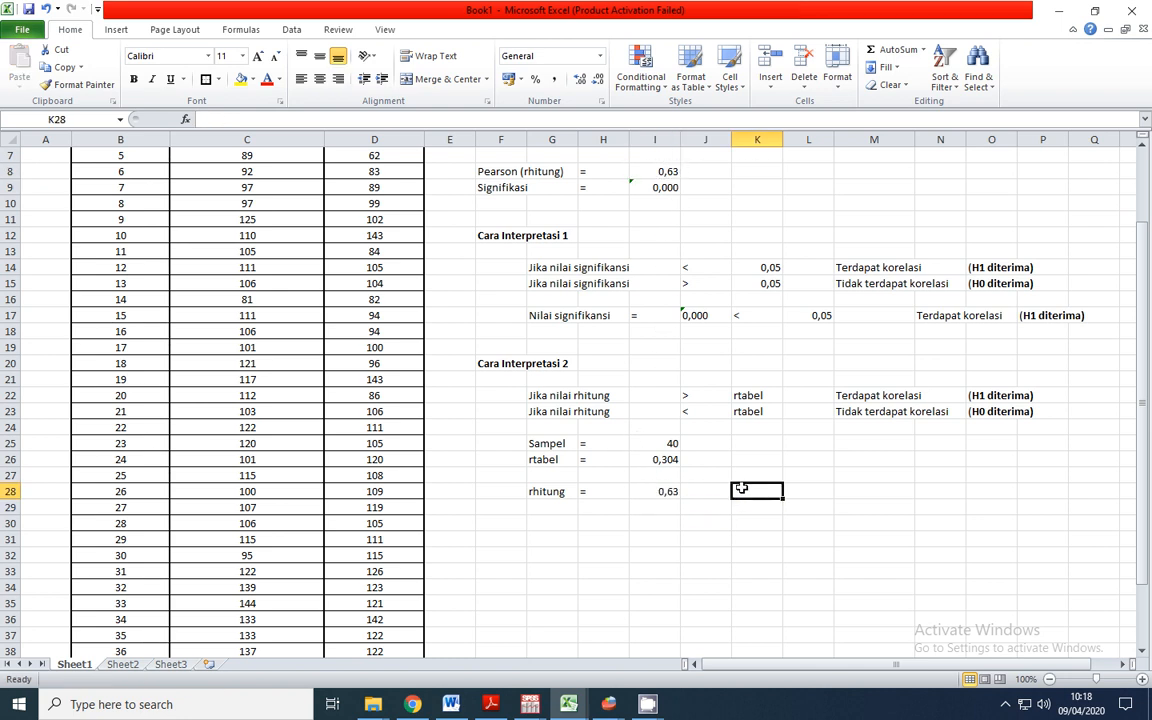
Copy the "> rtabel, Terdapat korelasi, (H1 diterima)" criterion from J22:O22 into row 28, starting at J28
{"action": "left_click", "coordinate": [660, 462]}
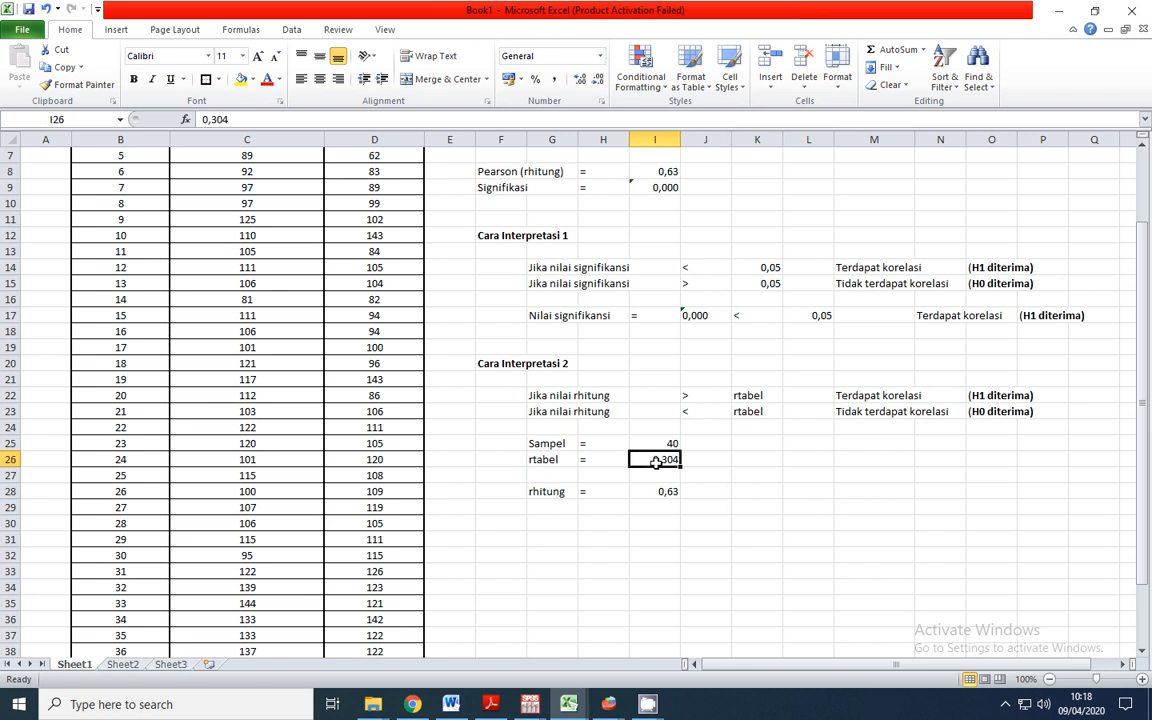
{"action": "left_click", "coordinate": [694, 395]}
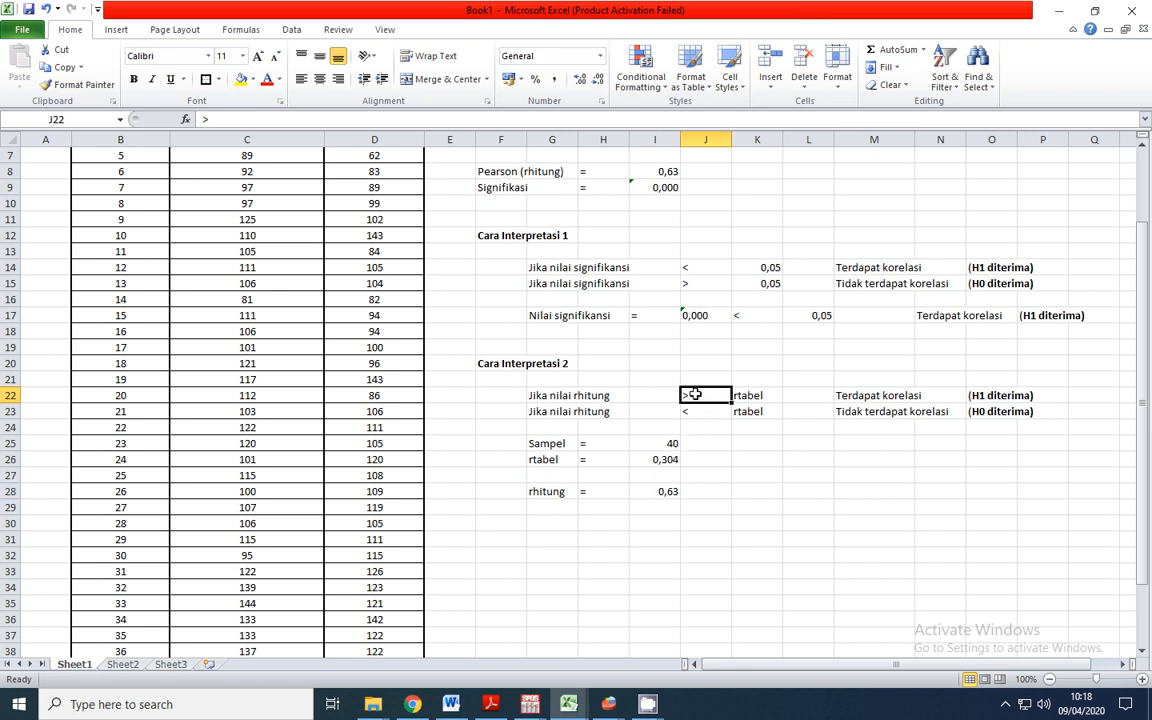
{"action": "left_click_drag", "start_coordinate": [692, 396], "coordinate": [990, 397]}
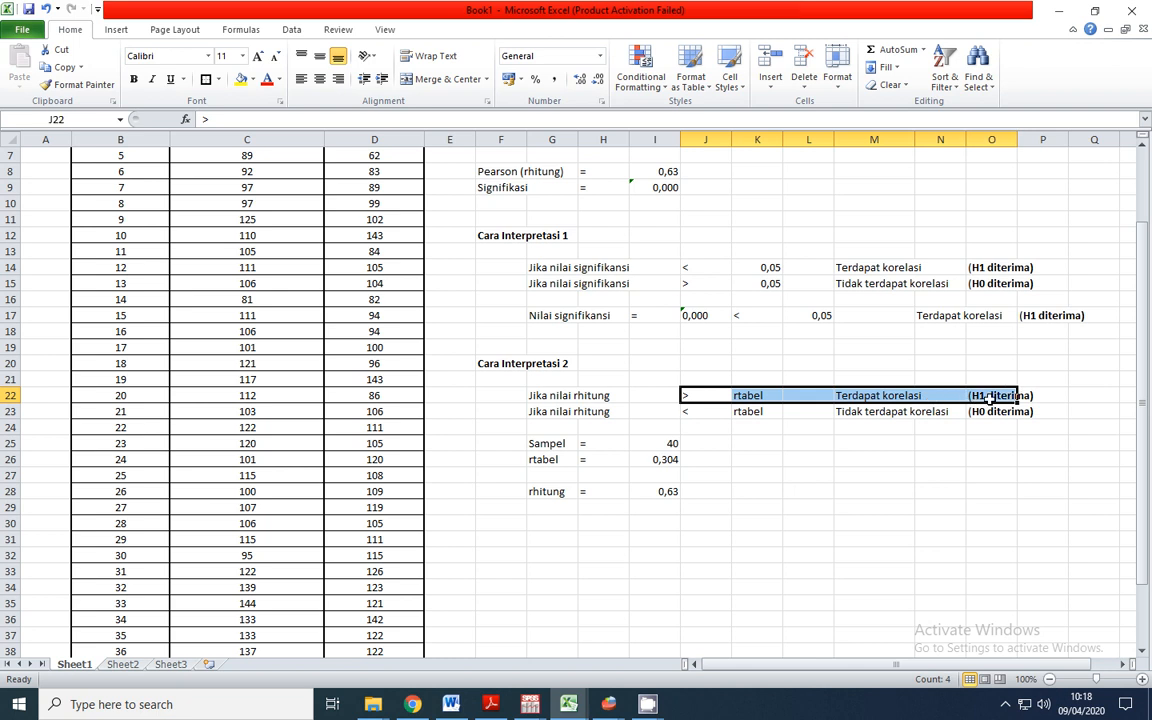
{"action": "key", "text": "ctrl+c"}
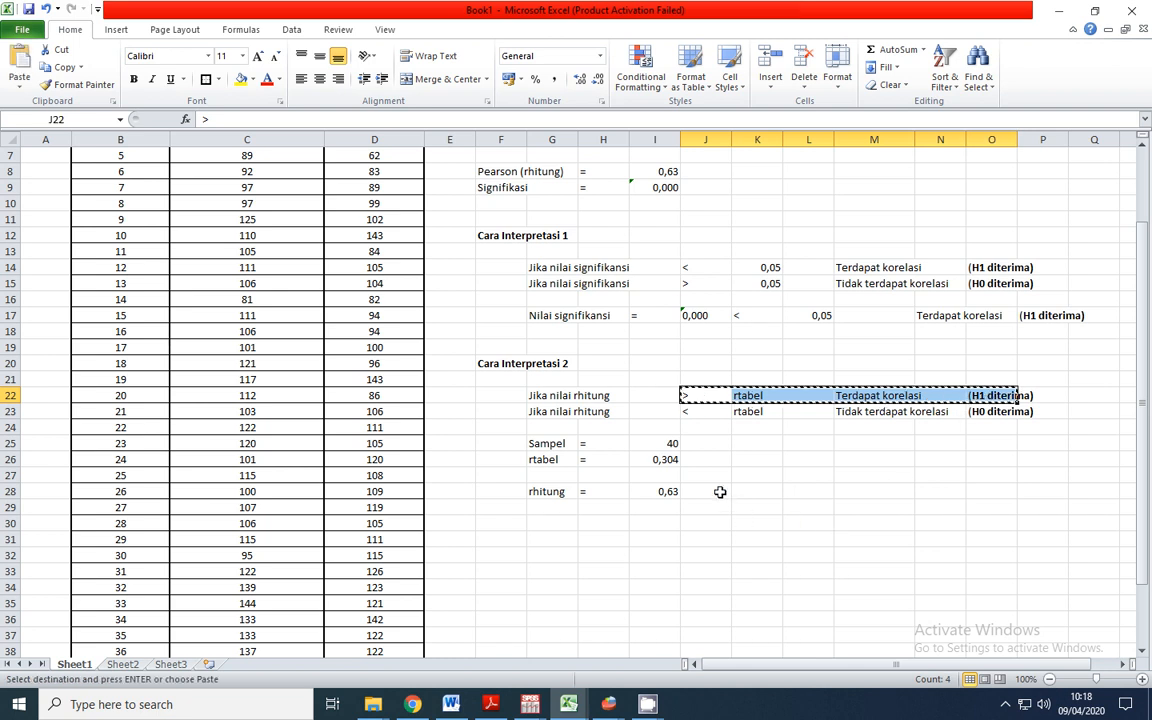
{"action": "left_click", "coordinate": [720, 491]}
{"action": "key", "text": "ctrl+v"}
{"action": "left_click", "coordinate": [935, 538]}
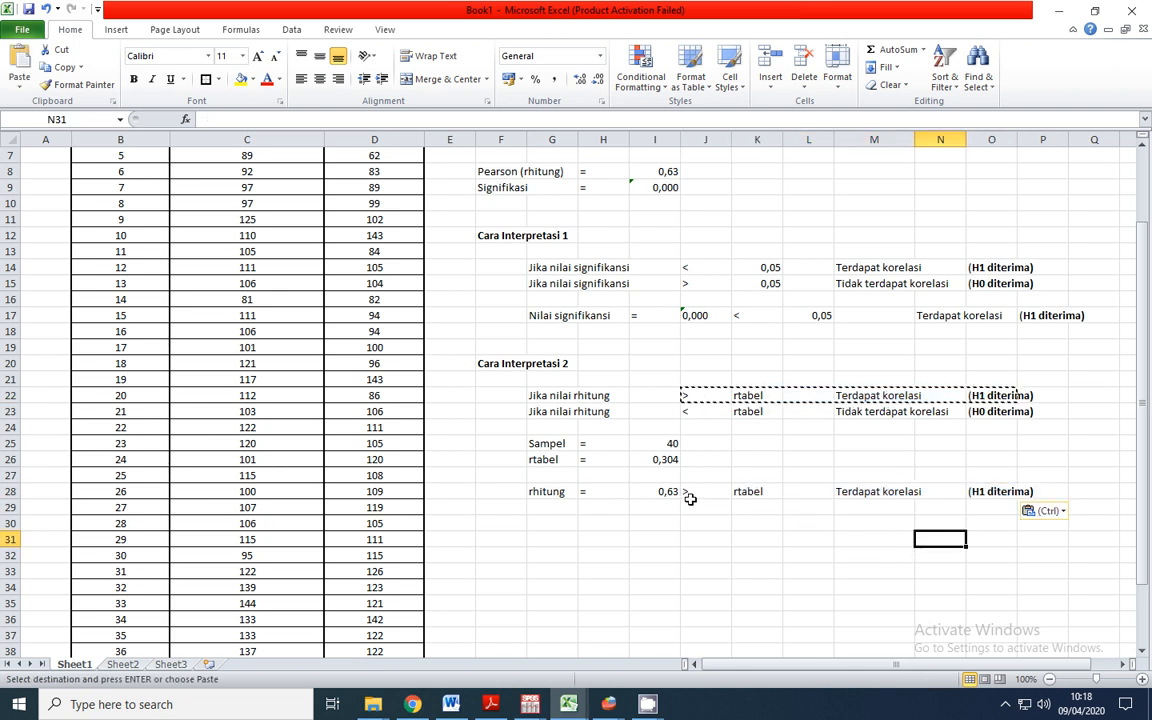
{"action": "left_click", "coordinate": [745, 537]}
{"action": "key", "text": "Escape"}
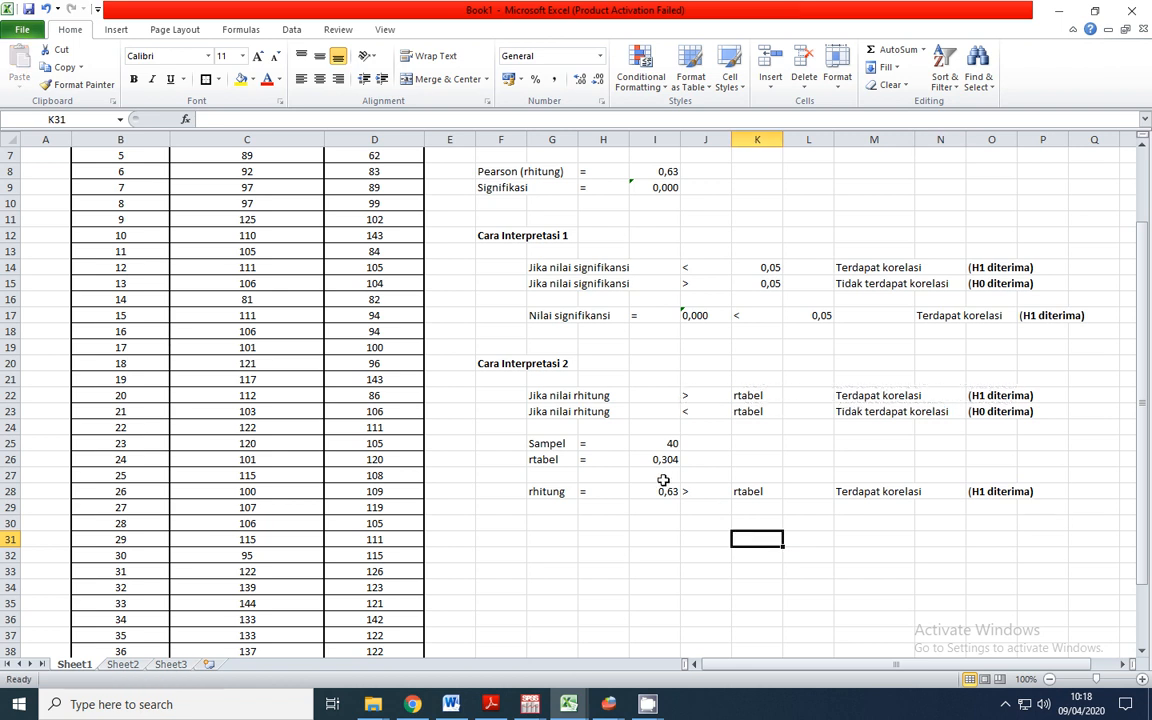
Review the conclusions of both interpretation methods in rows 17 and 28 against the research title in row 1
{"action": "left_click", "coordinate": [990, 491]}
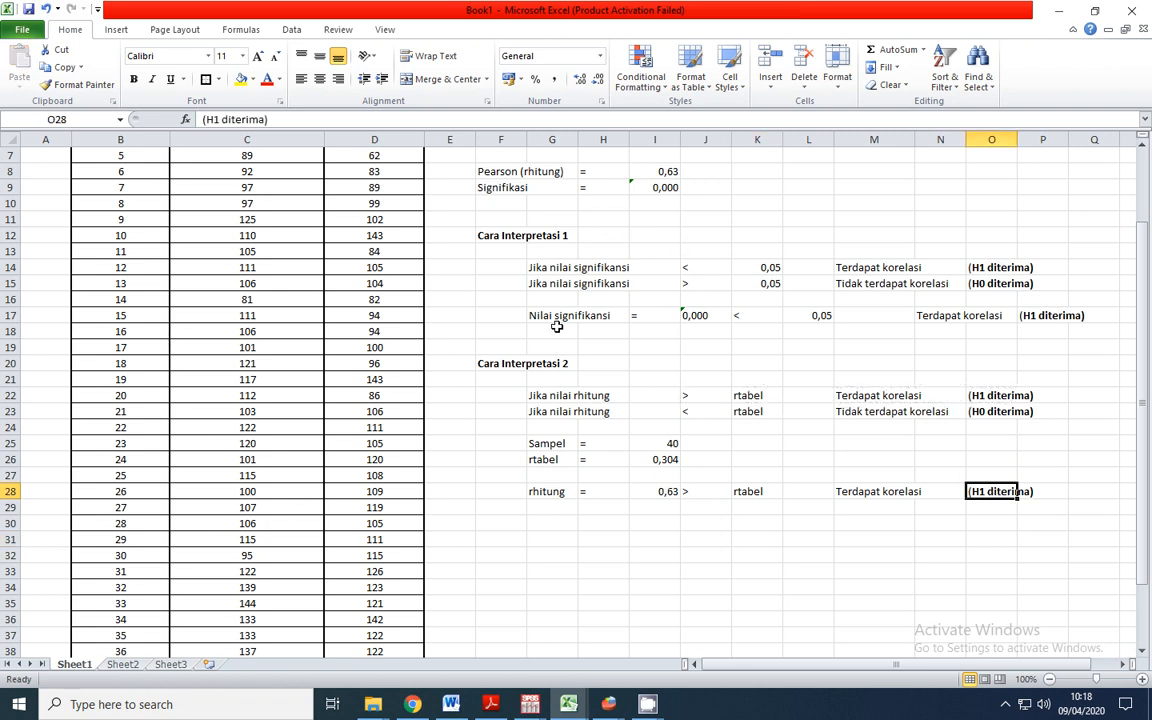
{"action": "scroll", "coordinate": [500, 373], "scroll_direction": "up", "scroll_amount": 2}
{"action": "scroll", "coordinate": [500, 373], "scroll_direction": "down", "scroll_amount": 1}
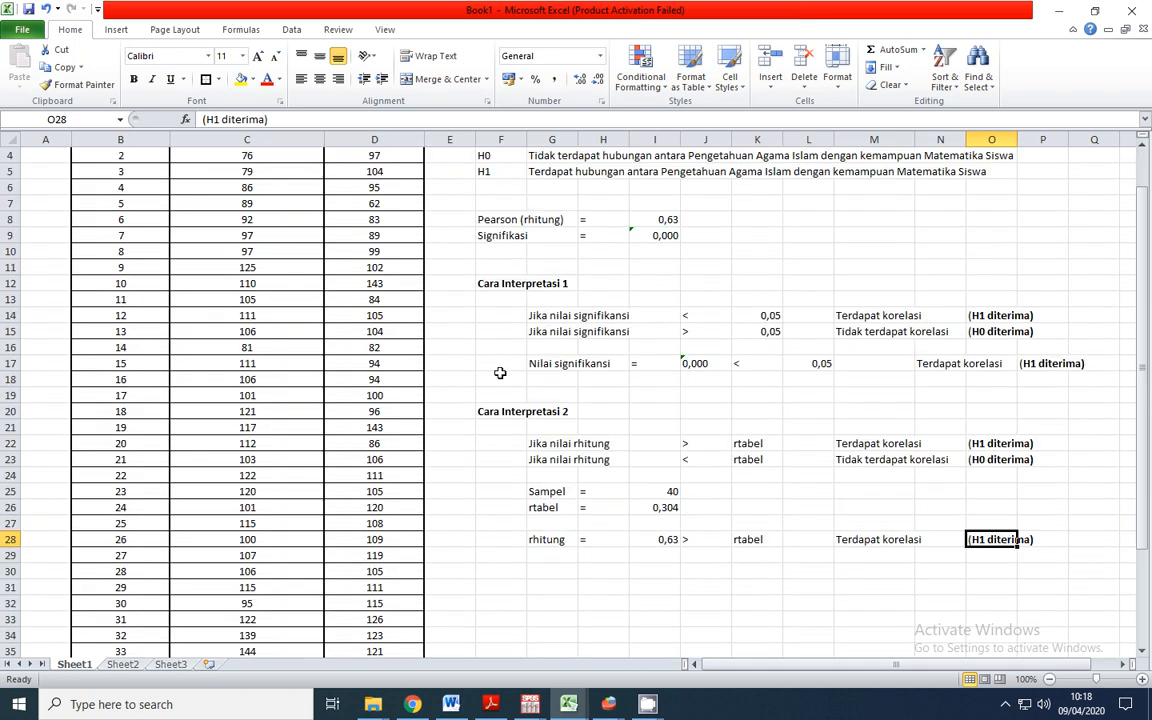
{"action": "left_click", "coordinate": [562, 296]}
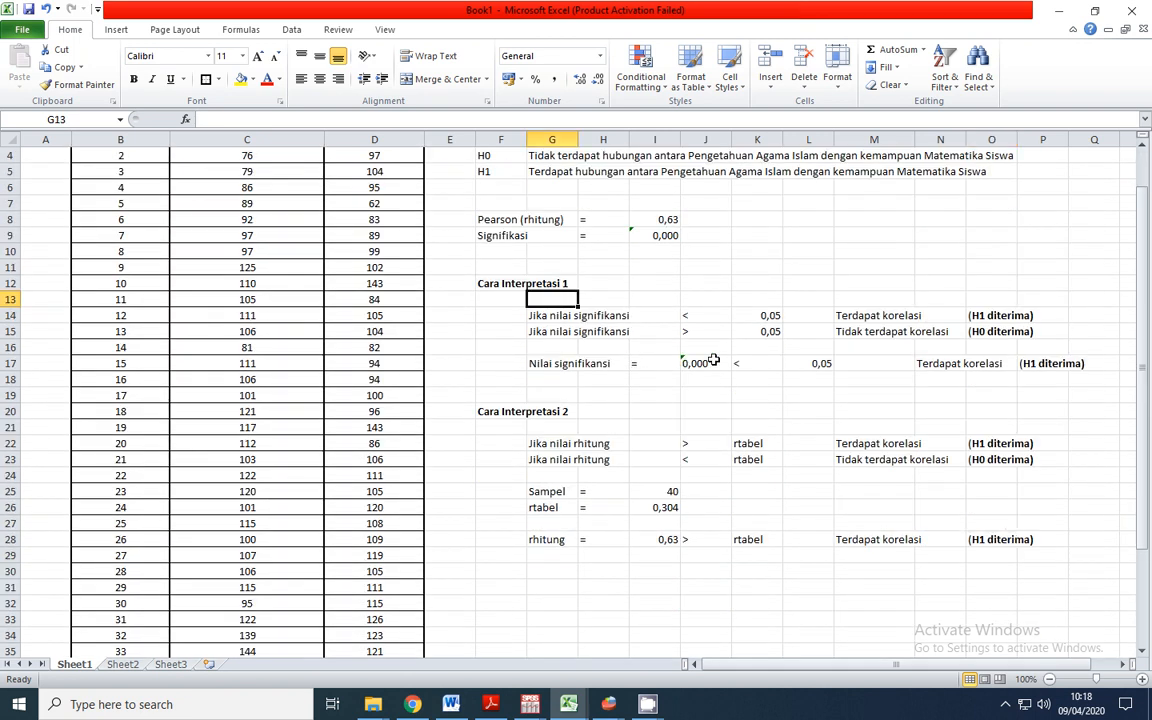
{"action": "left_click", "coordinate": [553, 367]}
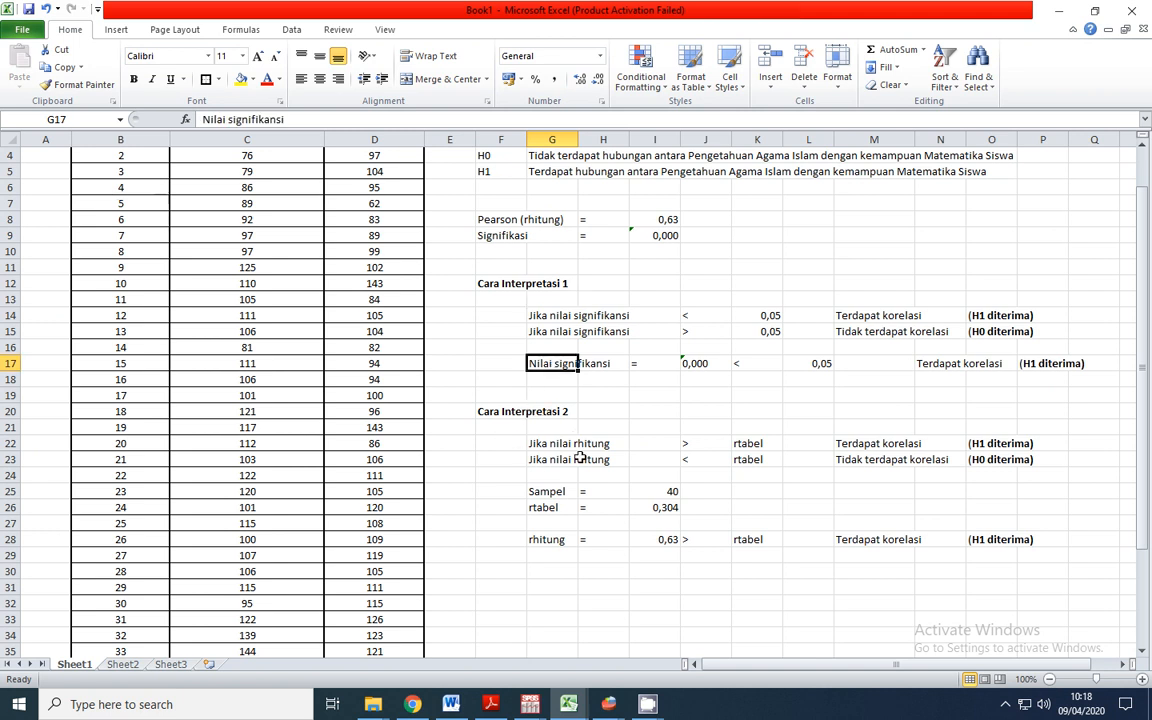
{"action": "left_click", "coordinate": [553, 539]}
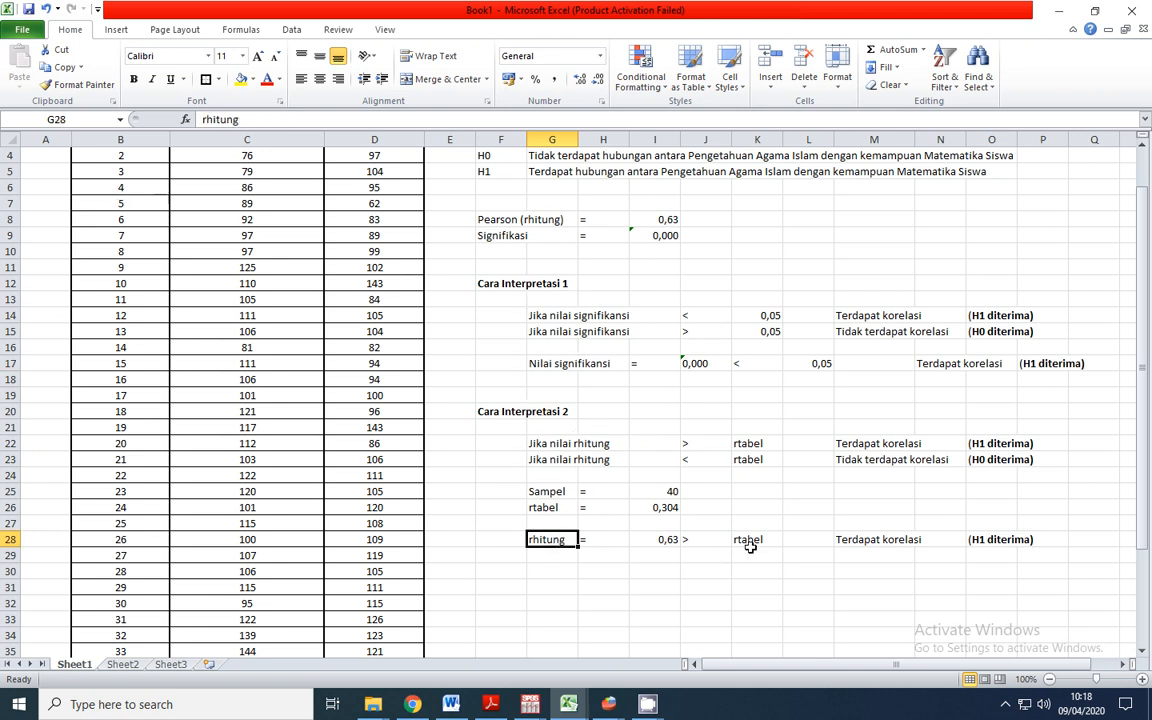
{"action": "scroll", "coordinate": [750, 547], "scroll_direction": "up", "scroll_amount": 1}
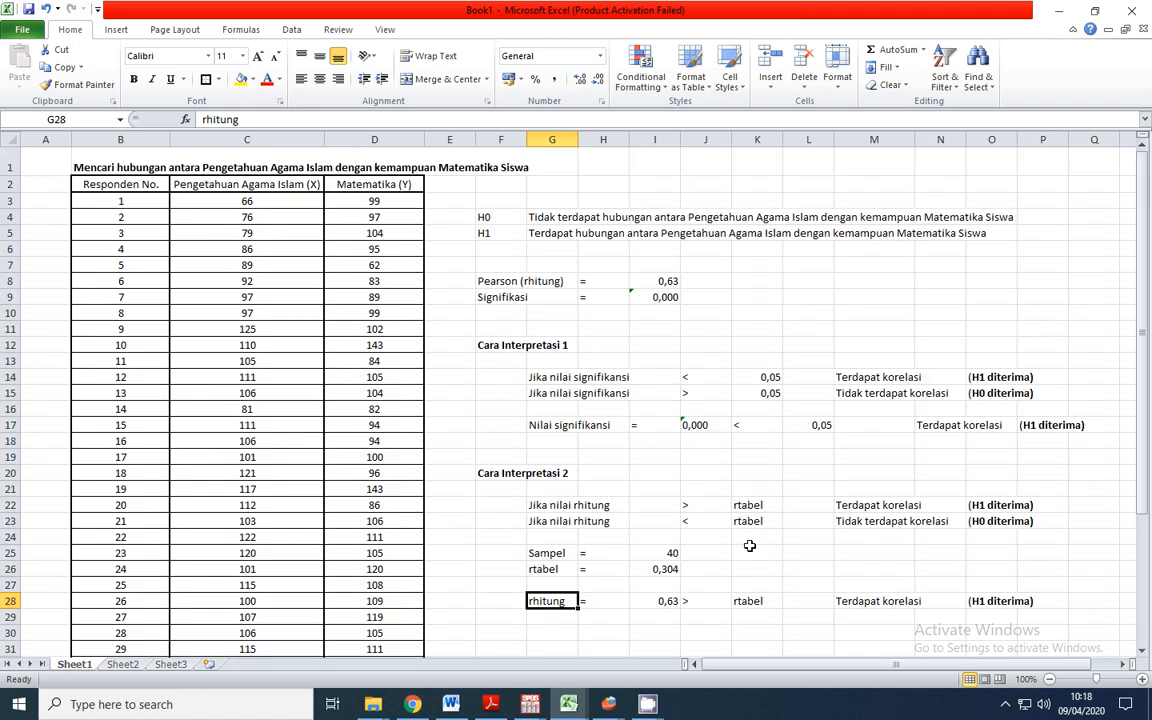
{"action": "left_click", "coordinate": [196, 169]}
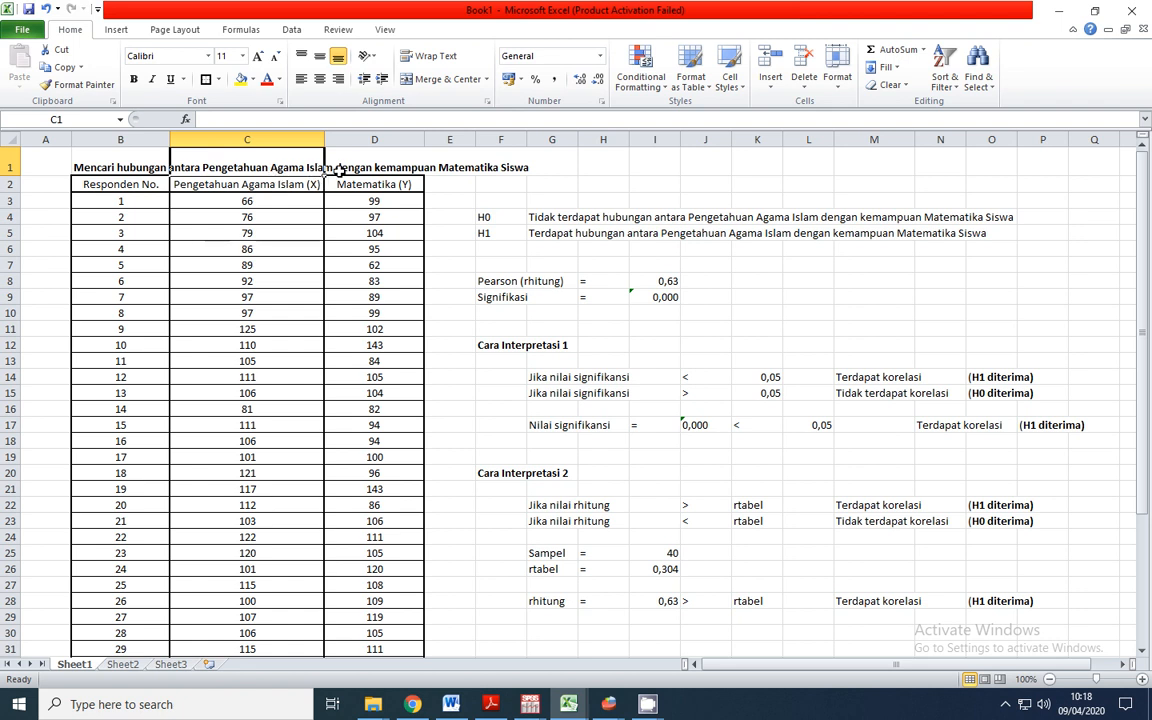
Make the accepted hypothesis H1 and its statement in F5:G5 bold
{"action": "left_click_drag", "start_coordinate": [481, 229], "coordinate": [553, 233]}
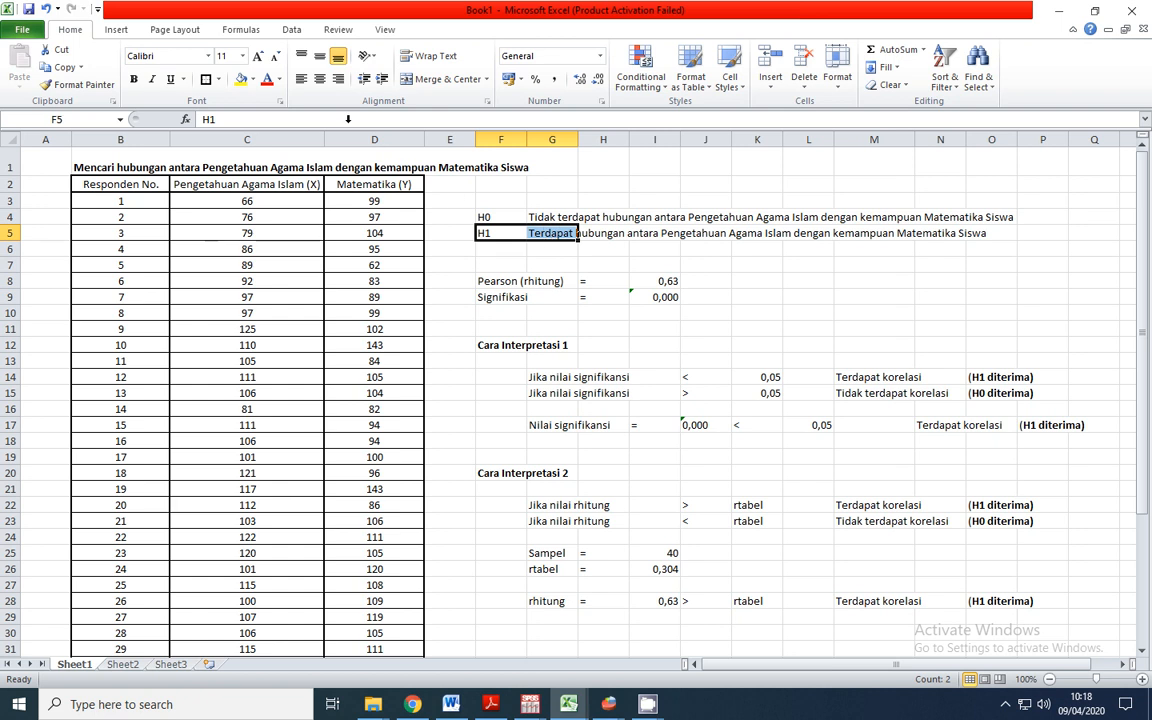
{"action": "left_click", "coordinate": [134, 79]}
{"action": "left_click", "coordinate": [591, 265]}
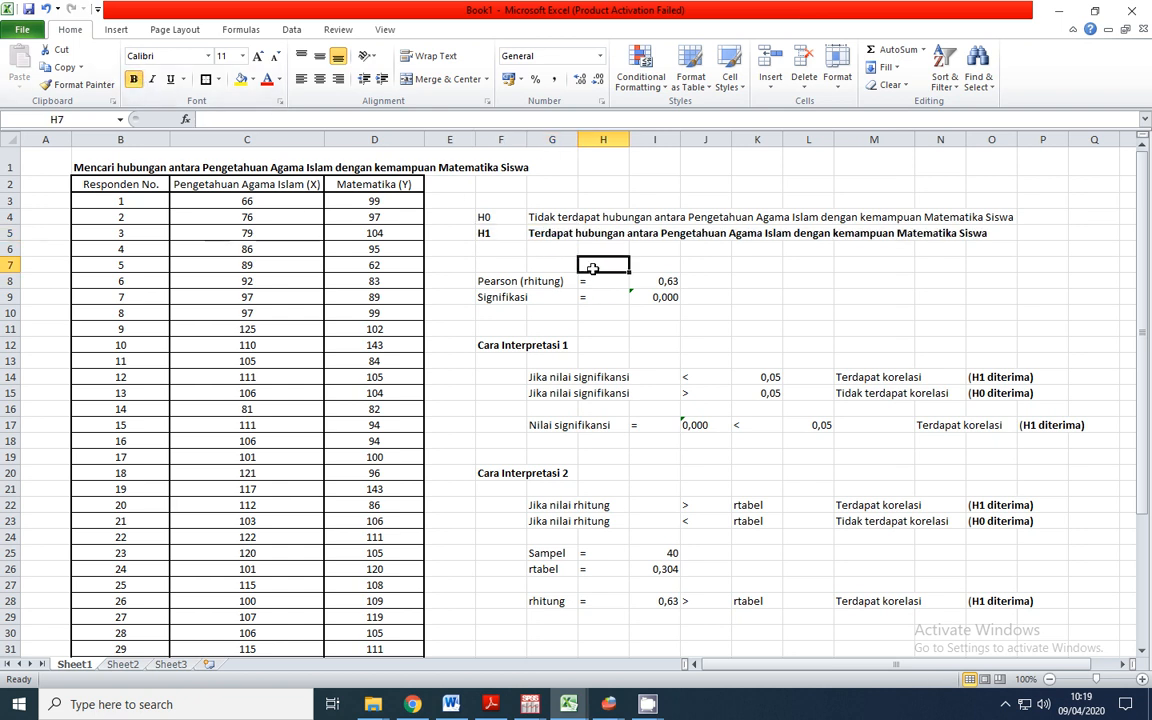